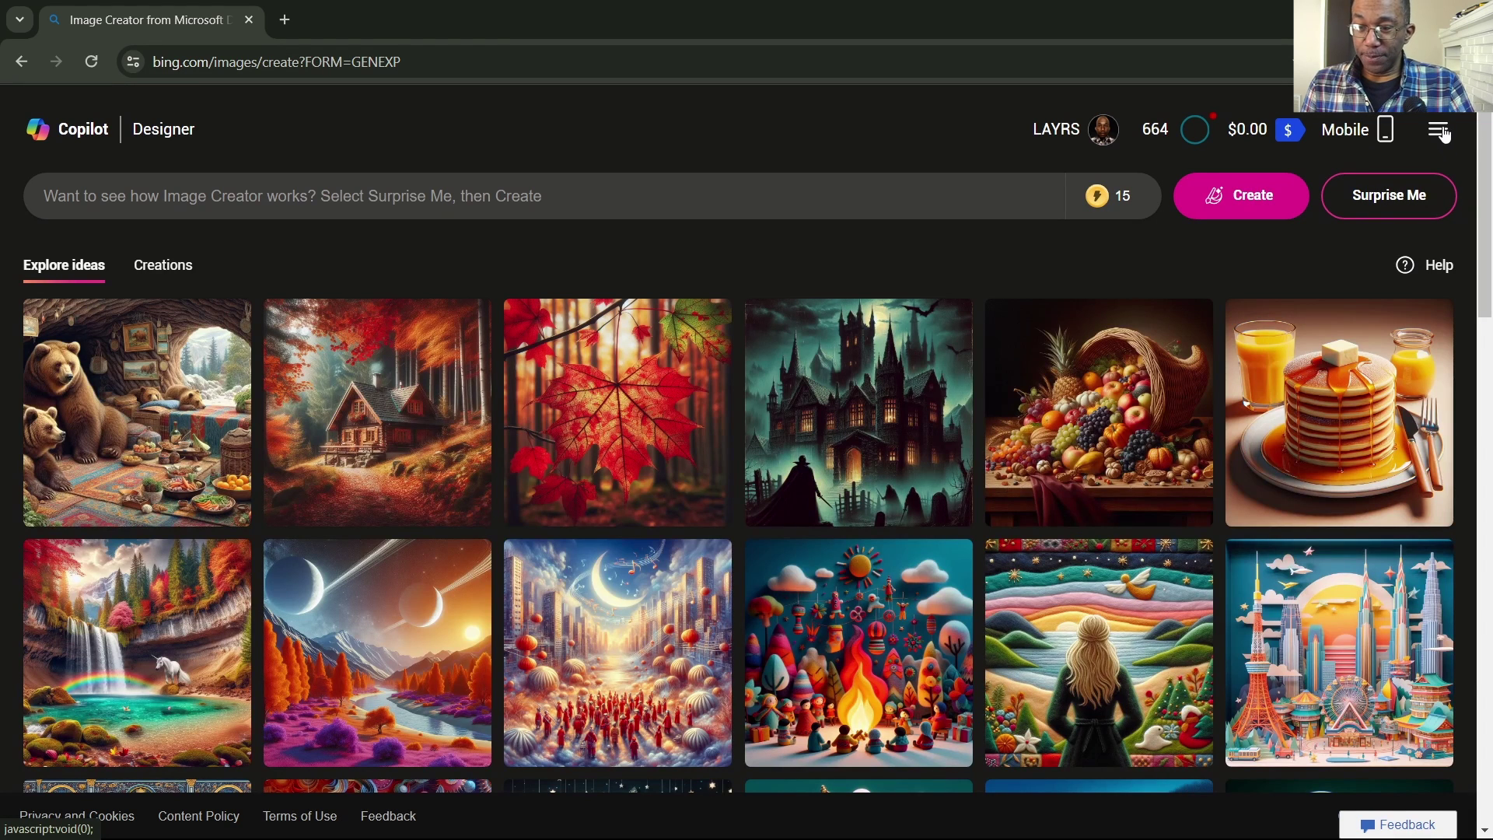
Glance at the site options and your past creations, then return to the example ideas gallery
left_click(1441, 137)
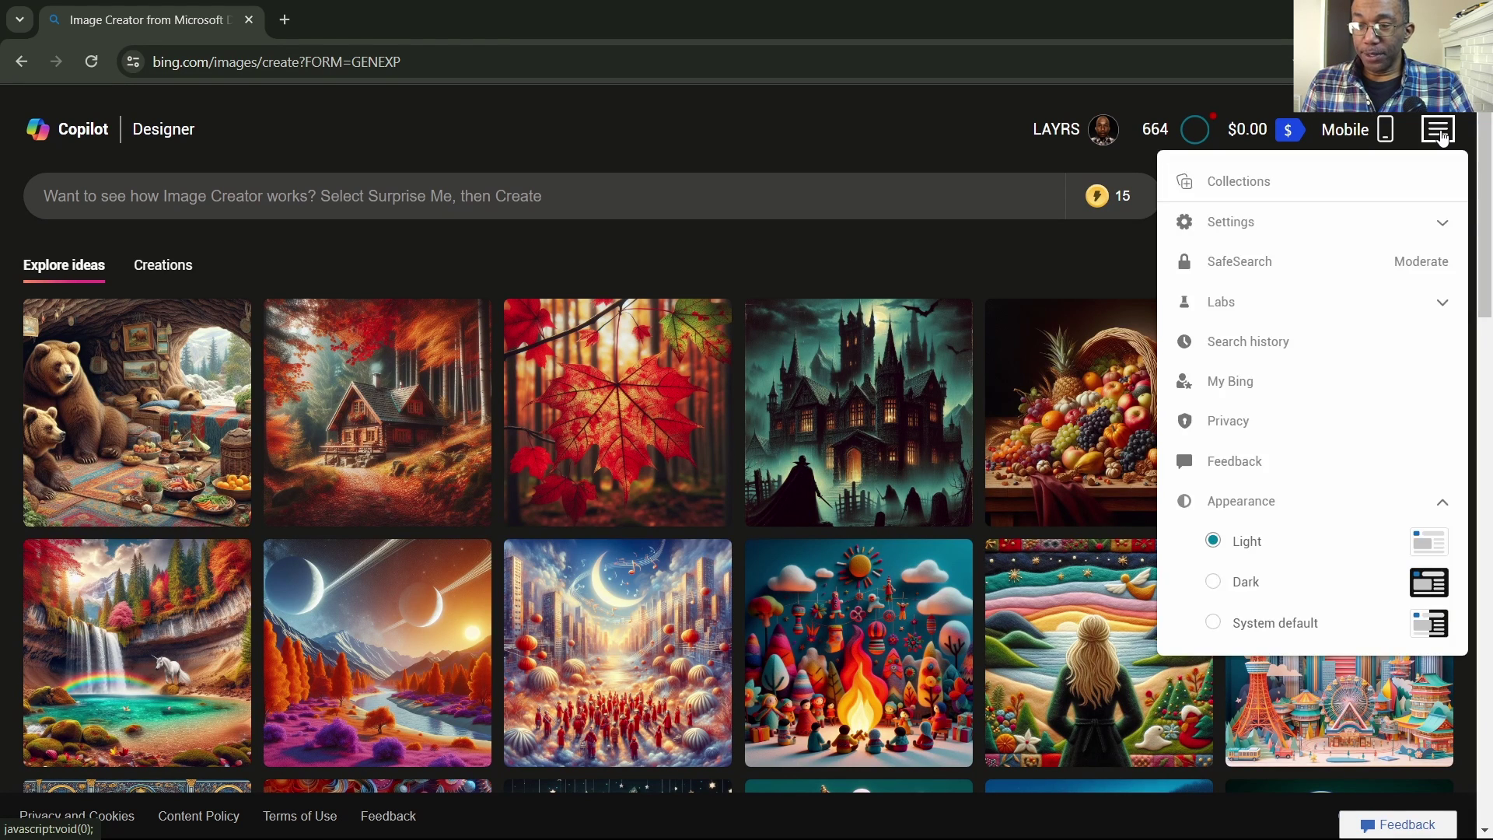
left_click(1442, 132)
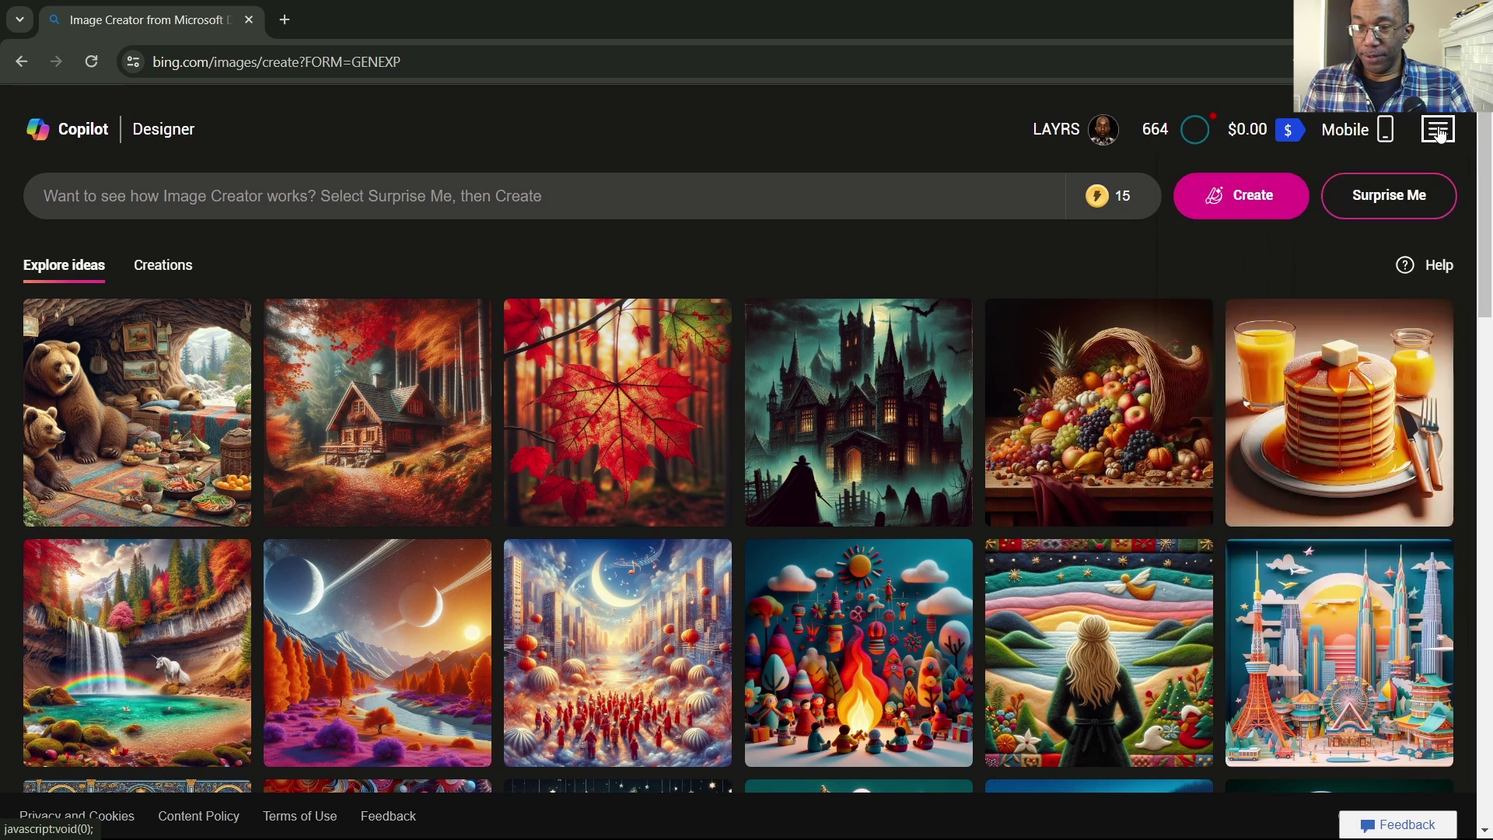
left_click(90, 197)
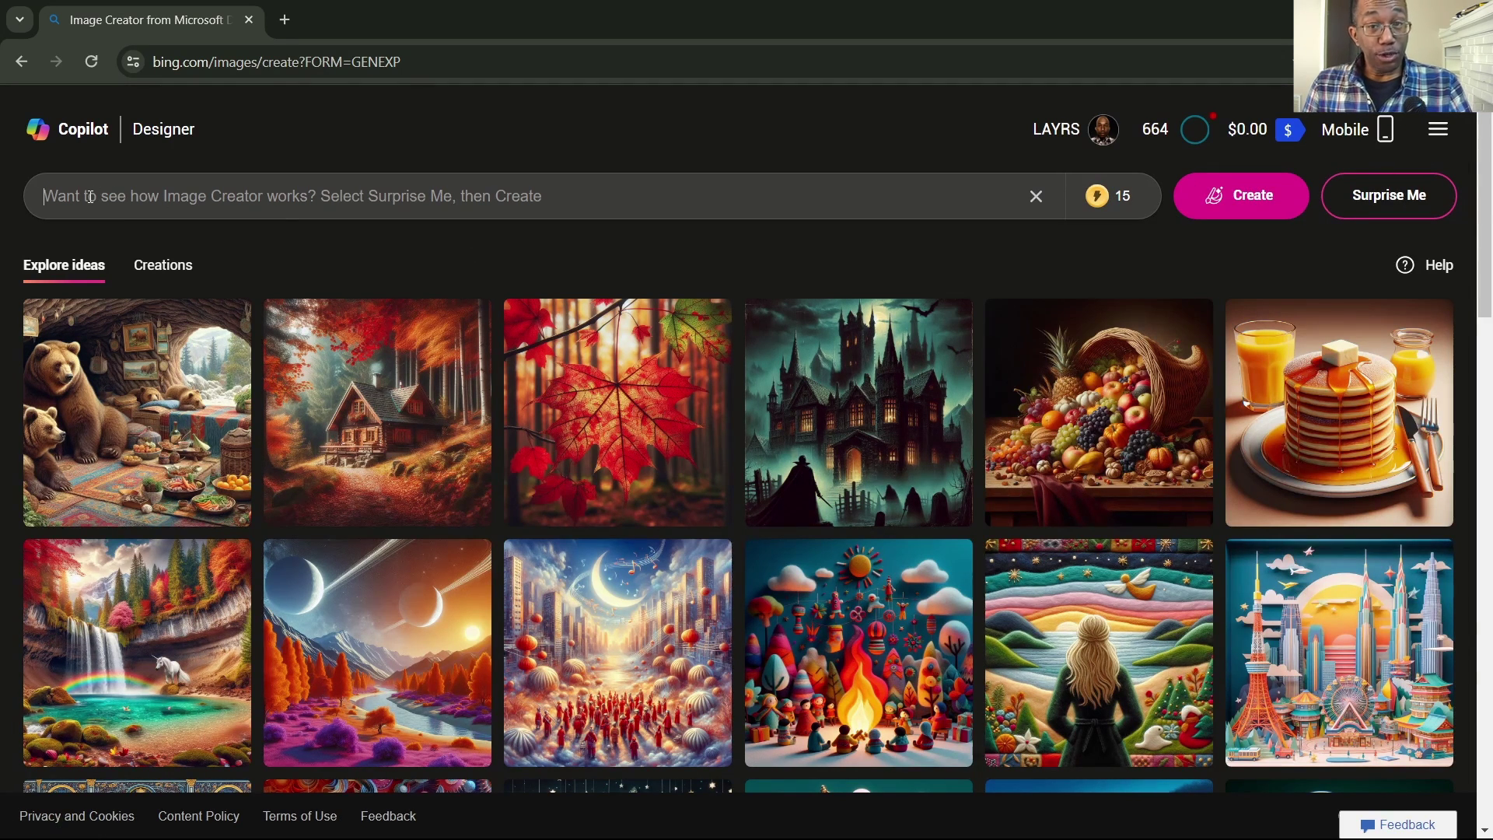
mouse_move(1129, 204)
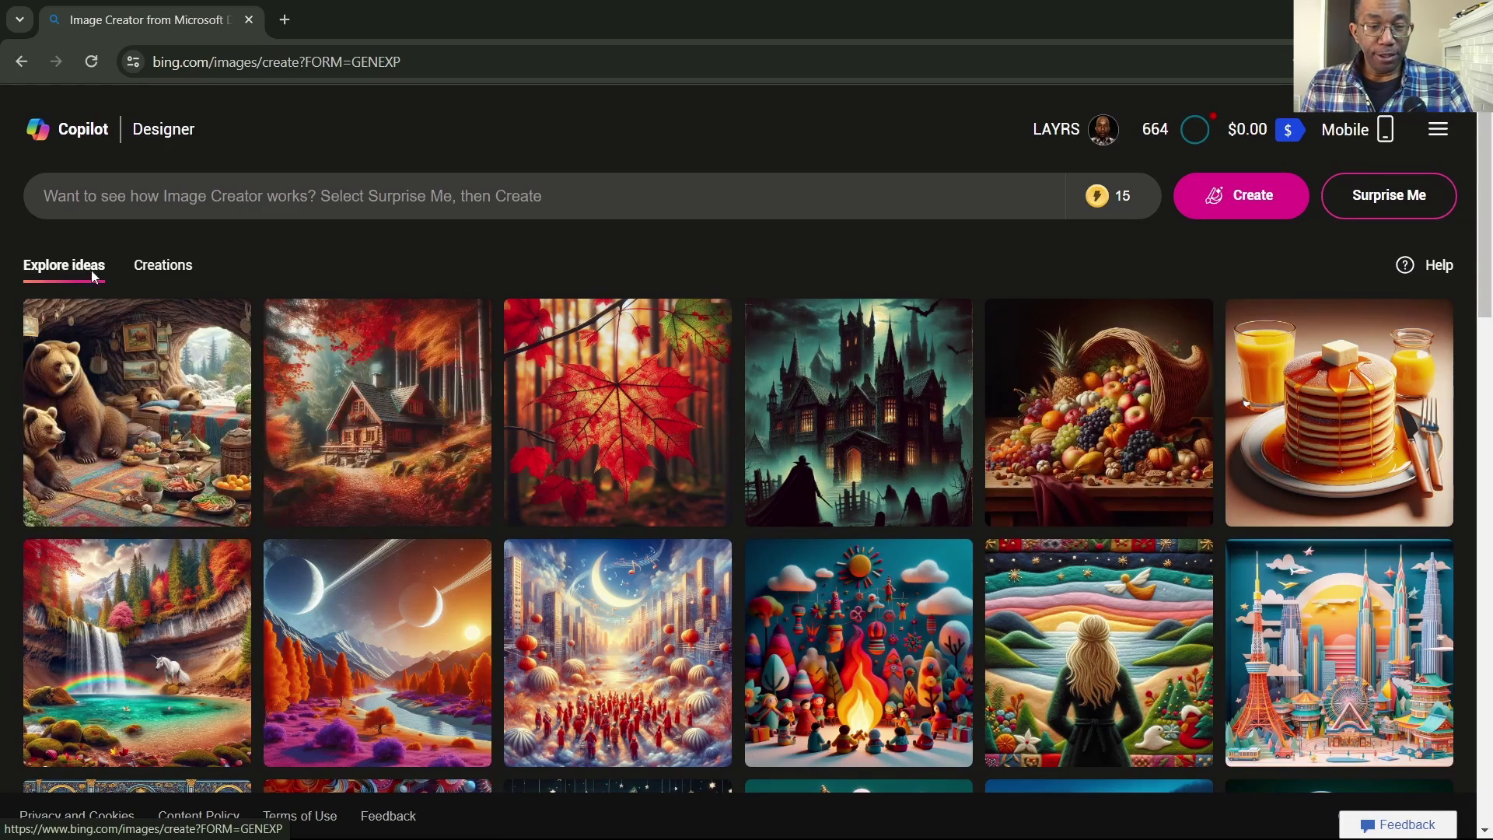
scroll(377, 412, "down", 8)
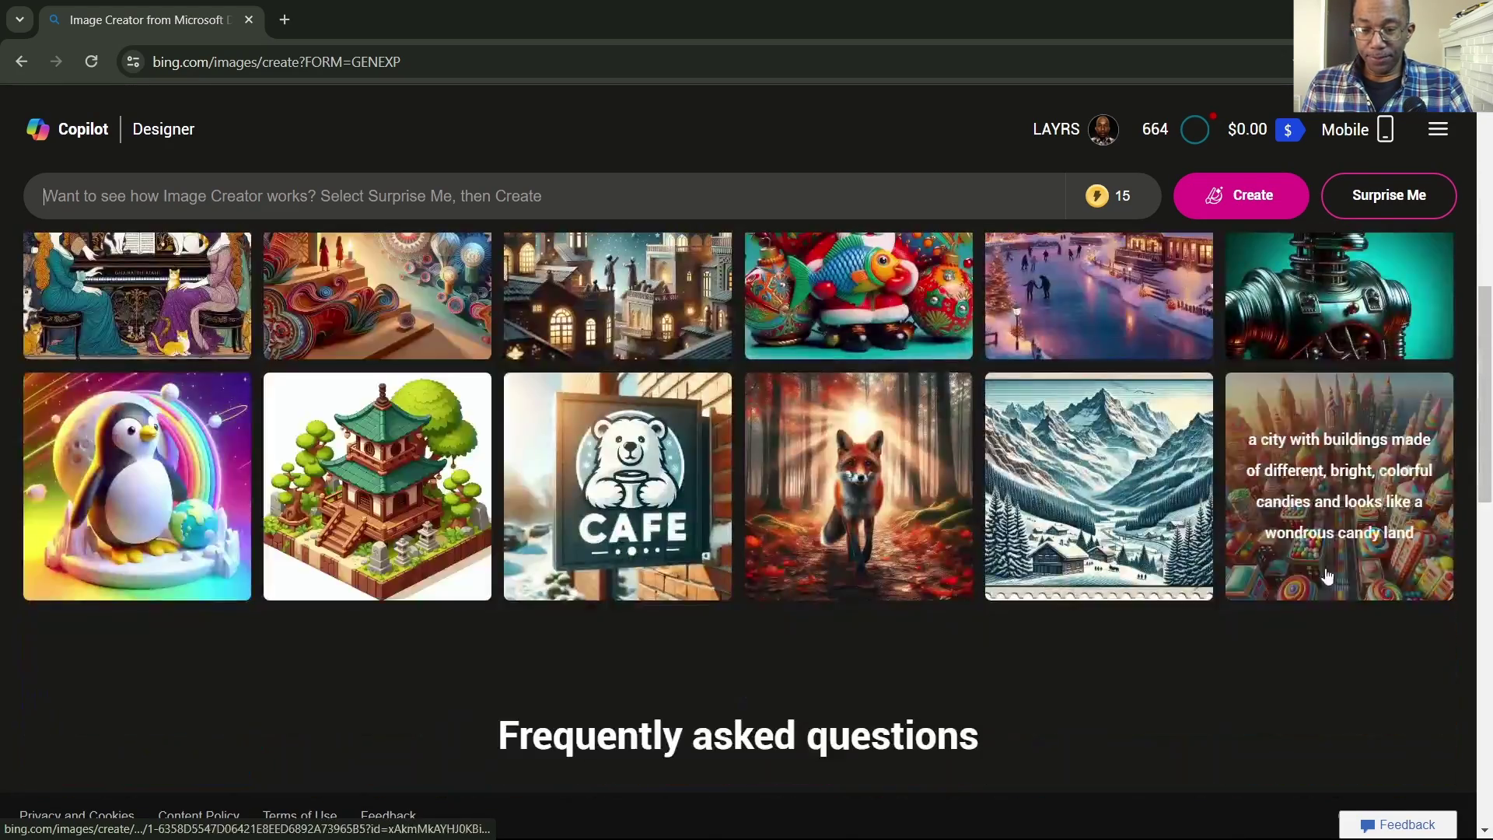
scroll(1327, 575, "up", 8)
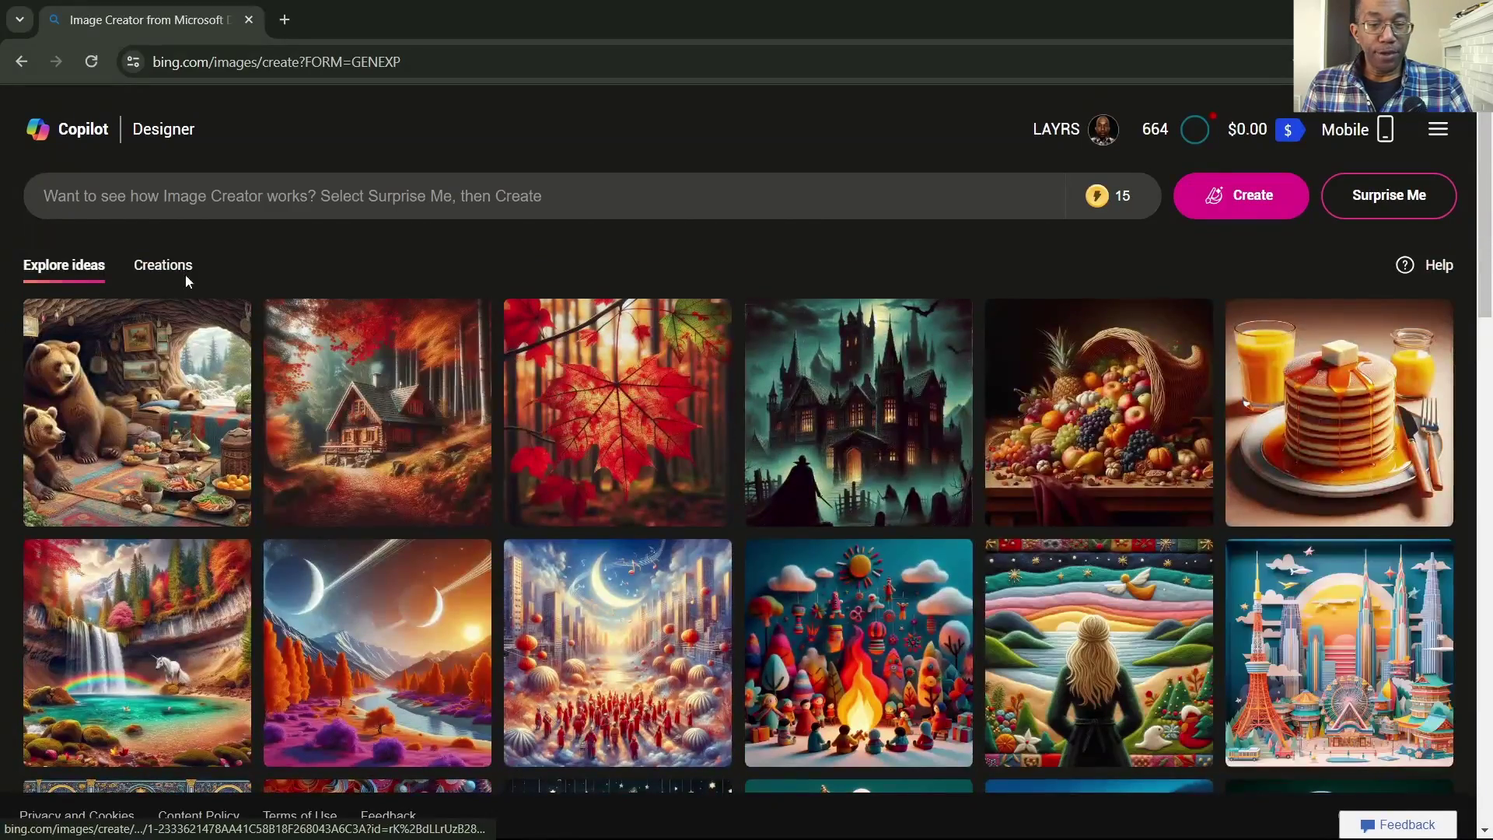
left_click(164, 268)
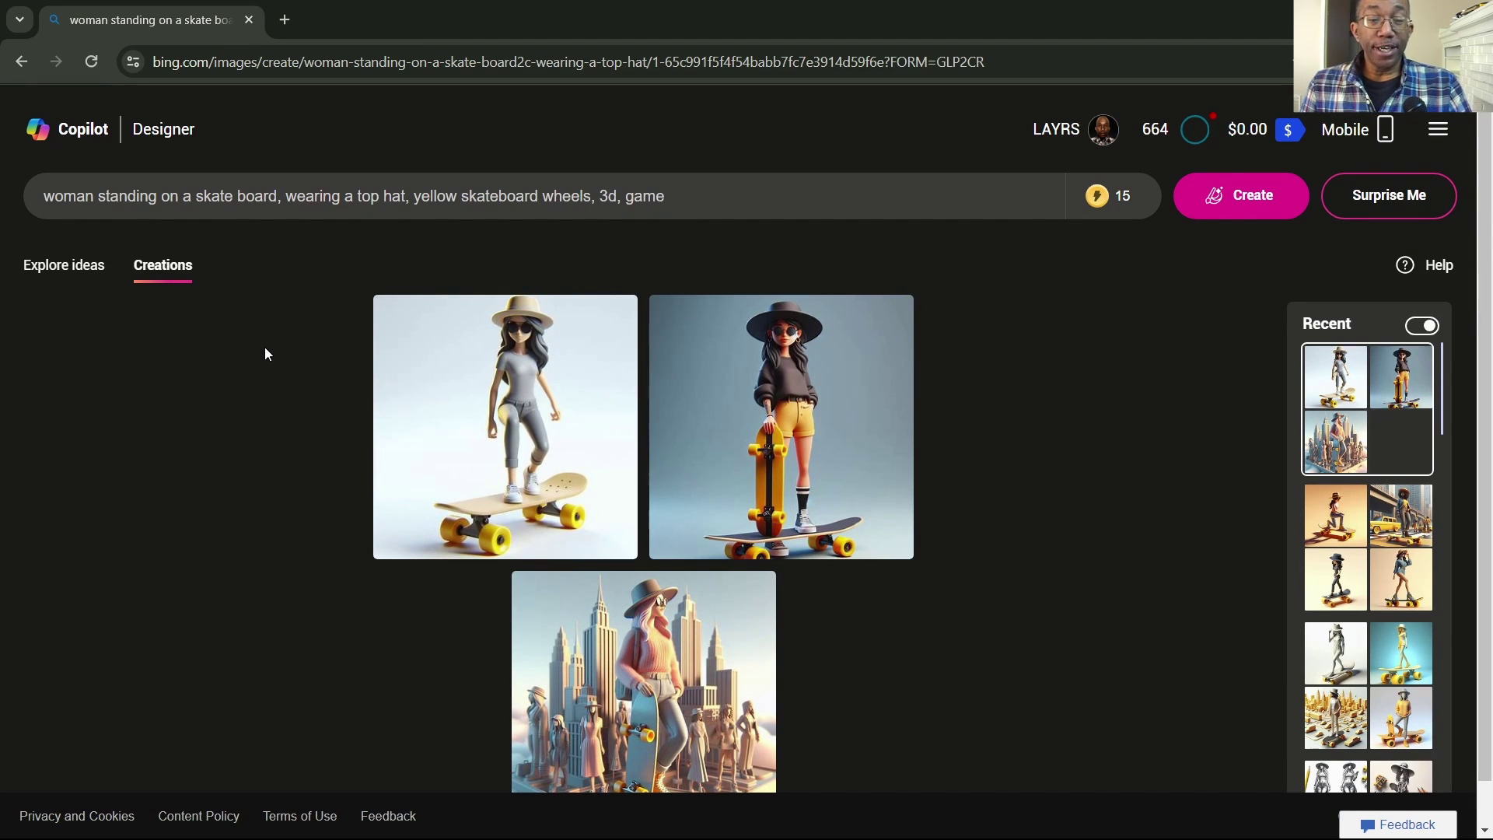
left_click(76, 273)
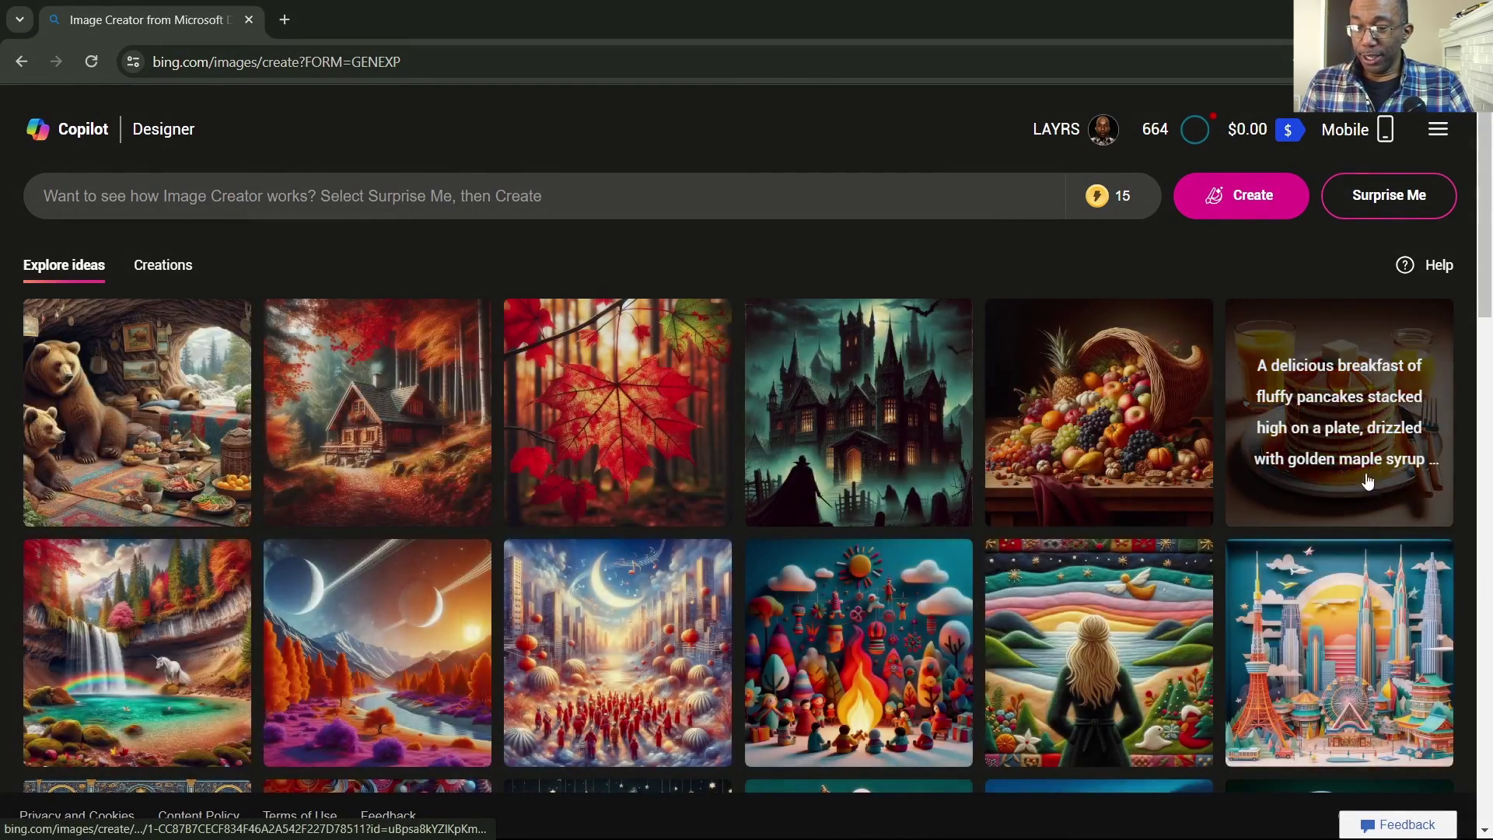
View the fluffy pancakes breakfast example full-size, then scroll through the gallery
left_click(1347, 406)
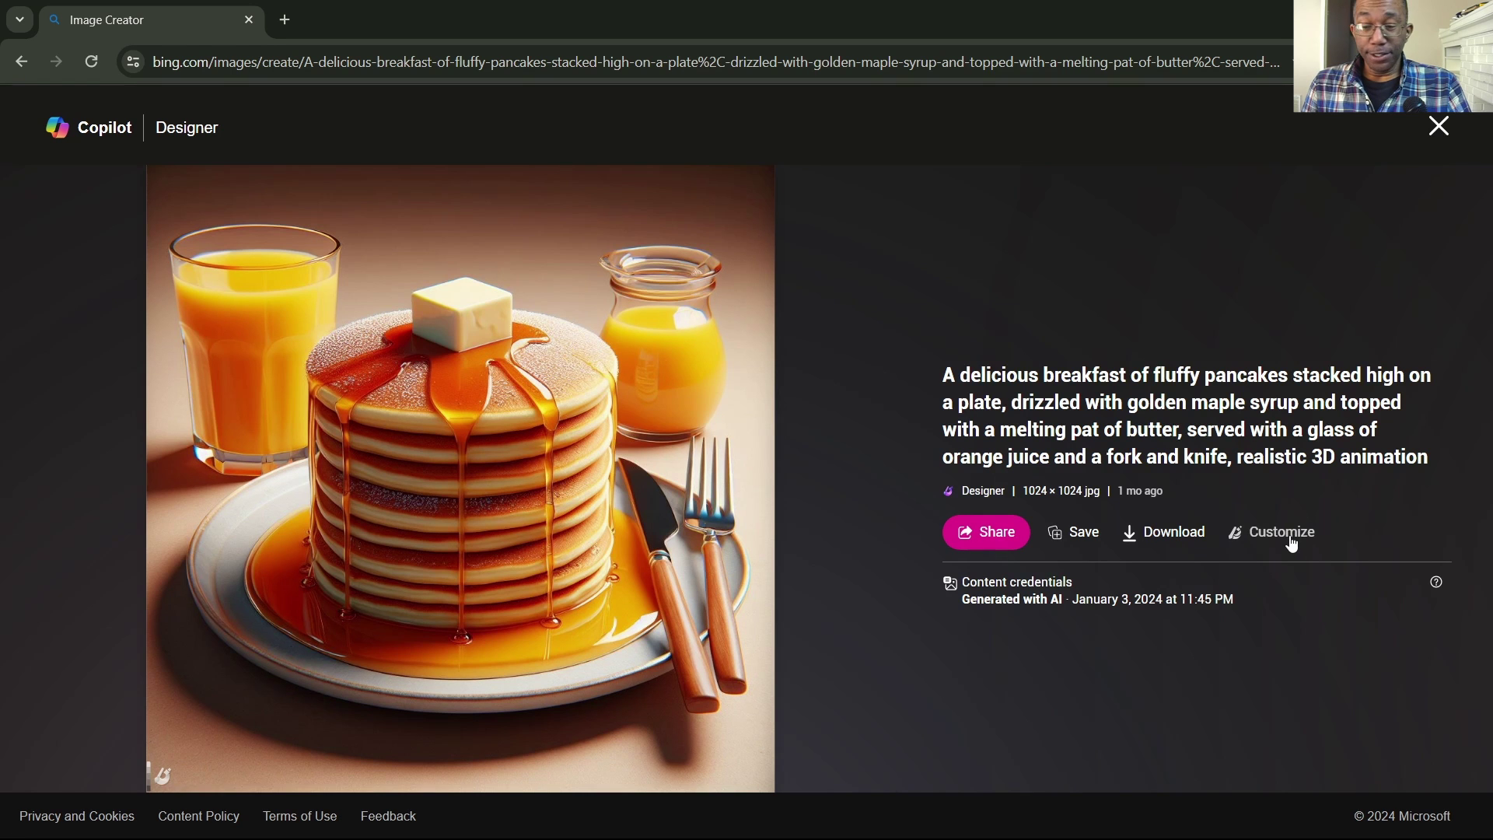
left_click(1439, 127)
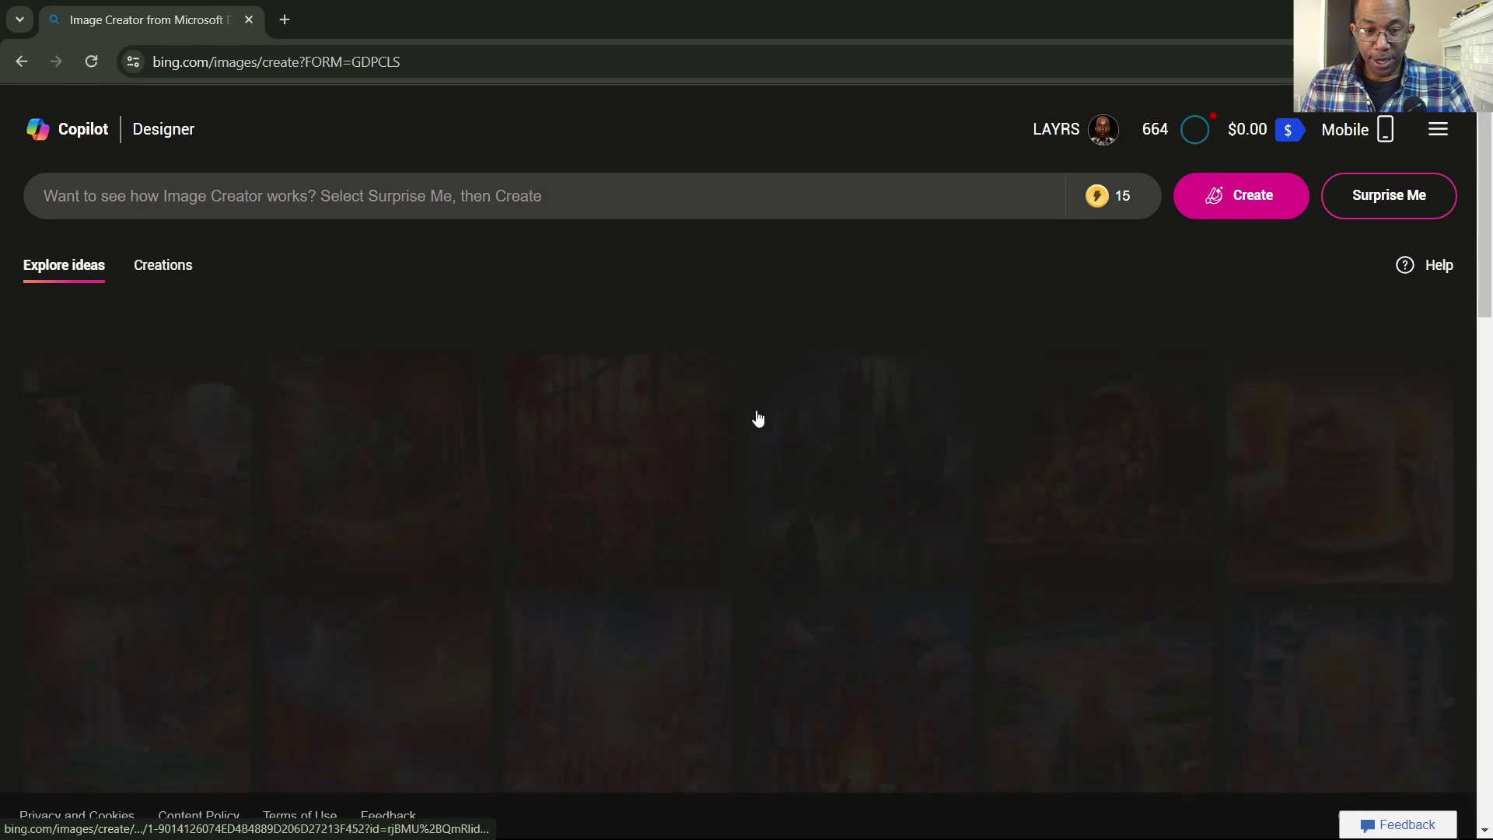
scroll(827, 413, "down", 10)
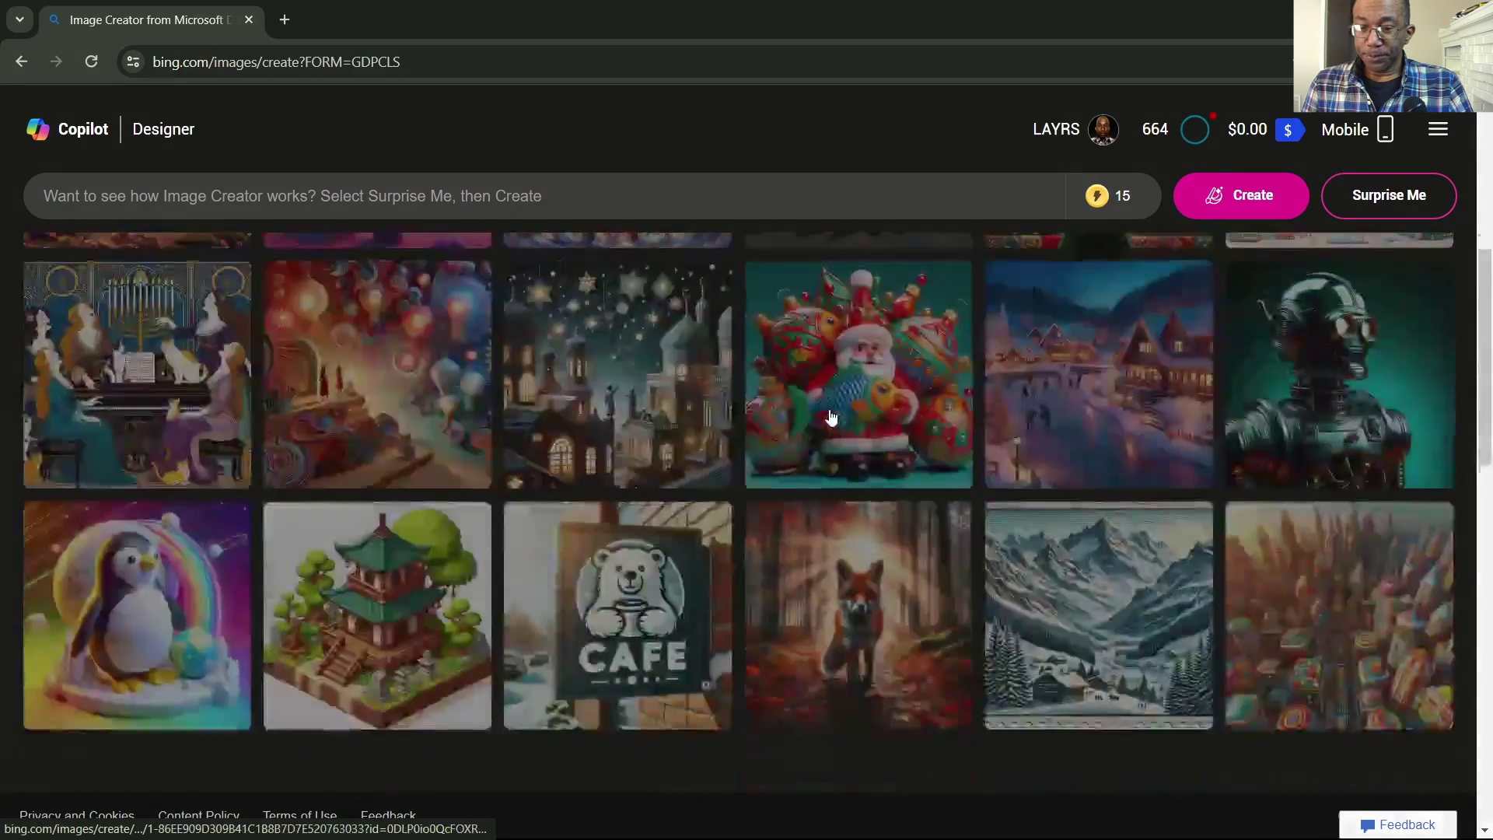
scroll(831, 418, "down", 3)
scroll(832, 413, "down", 2)
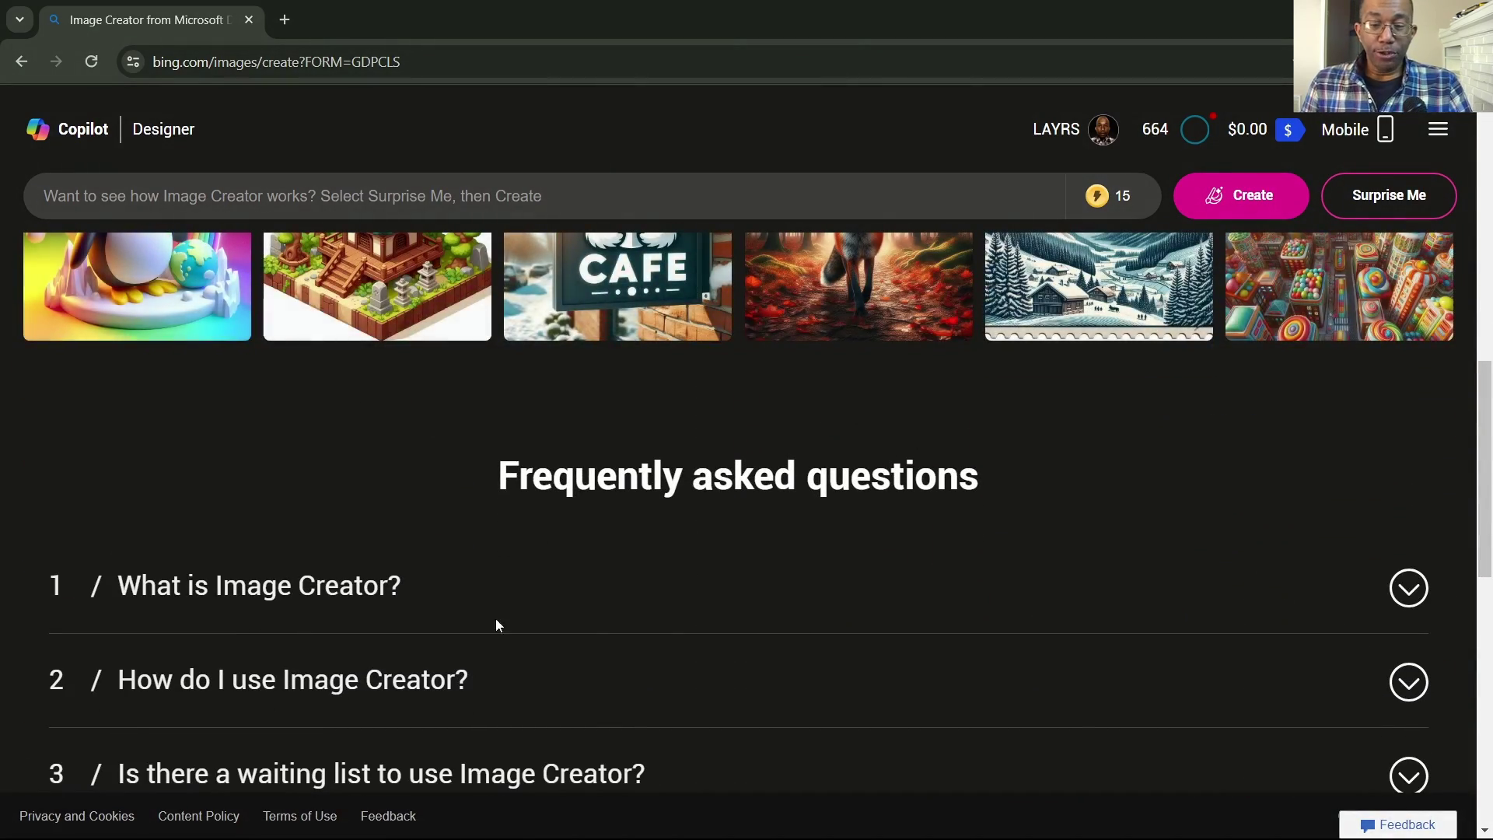
scroll(823, 576, "down", 10)
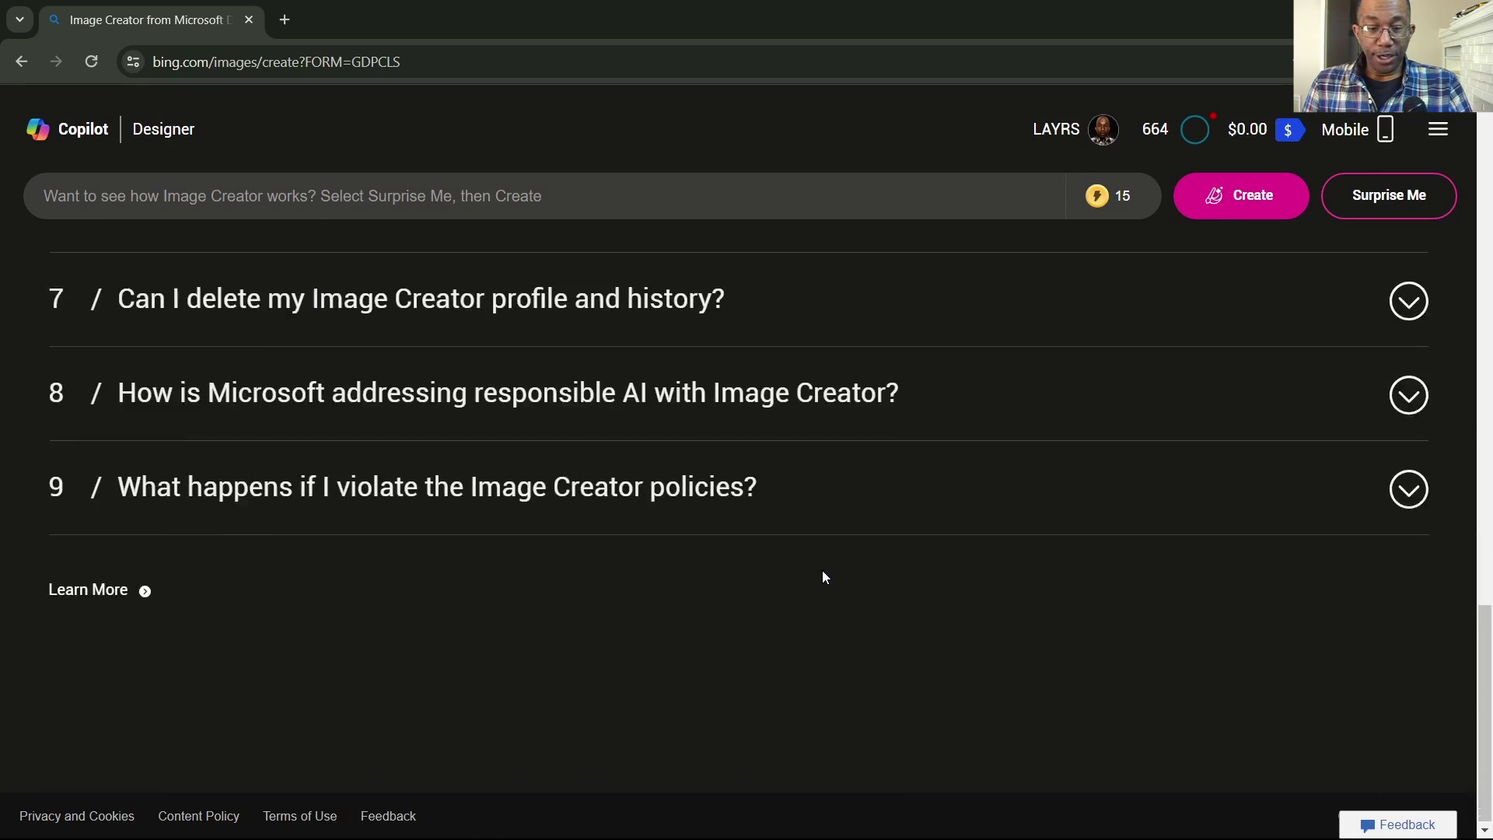
scroll(823, 576, "up", 15)
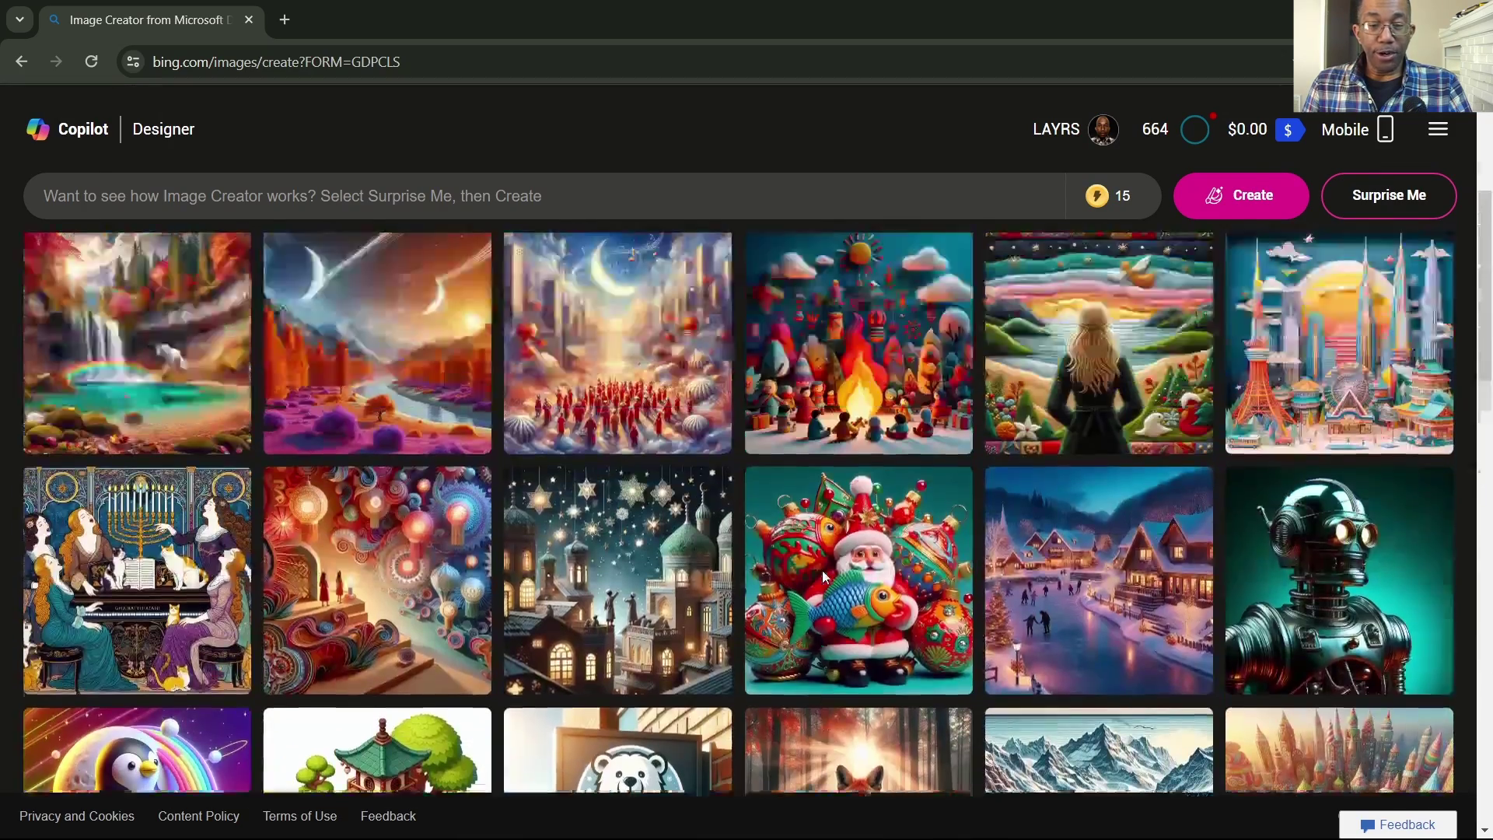
scroll(823, 571, "up", 1)
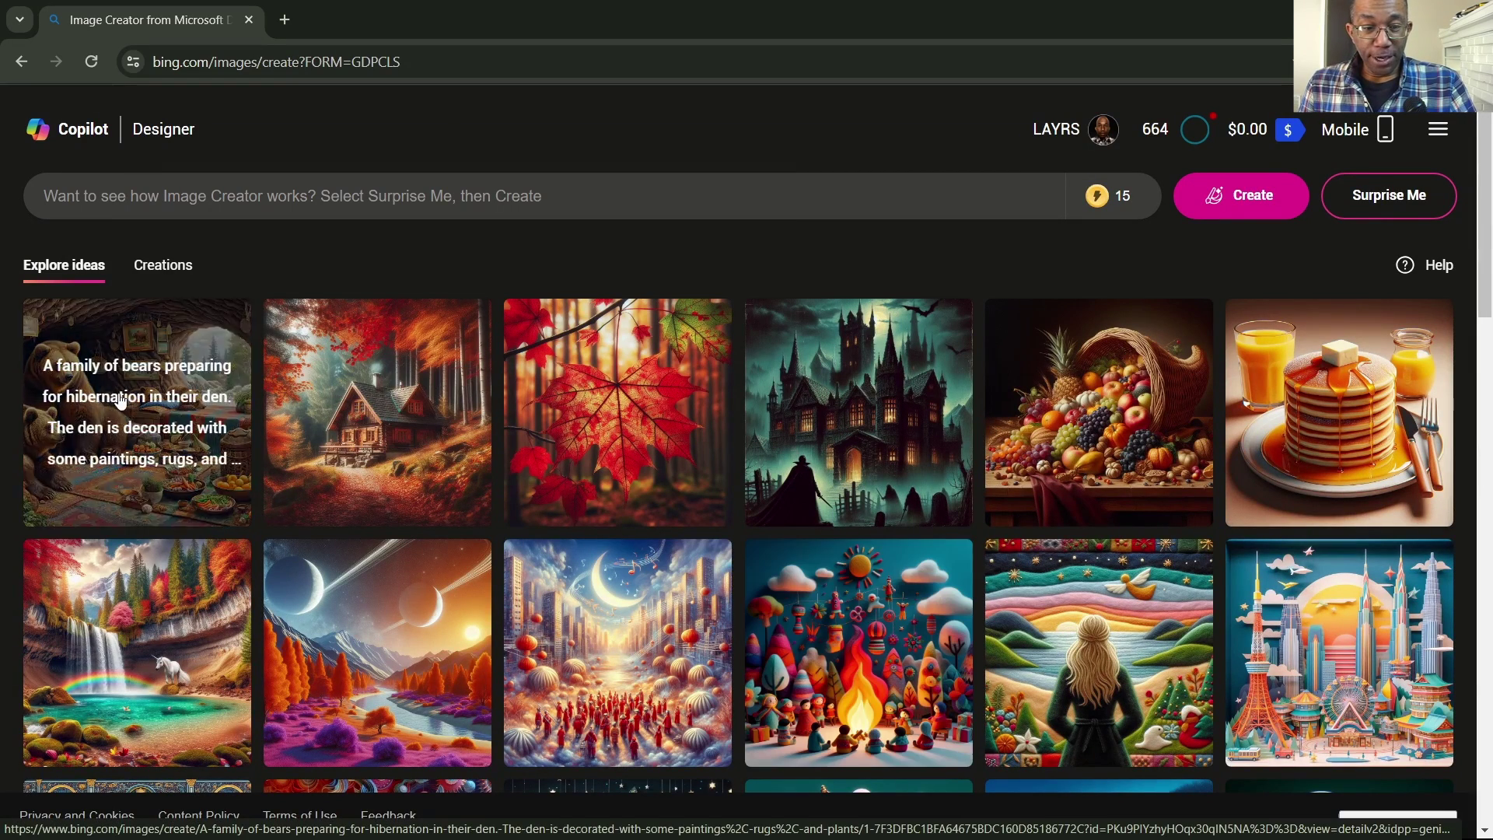
Paste the tiny robots lo-fi naturecore prompt from clipboard history and generate images
left_click(127, 189)
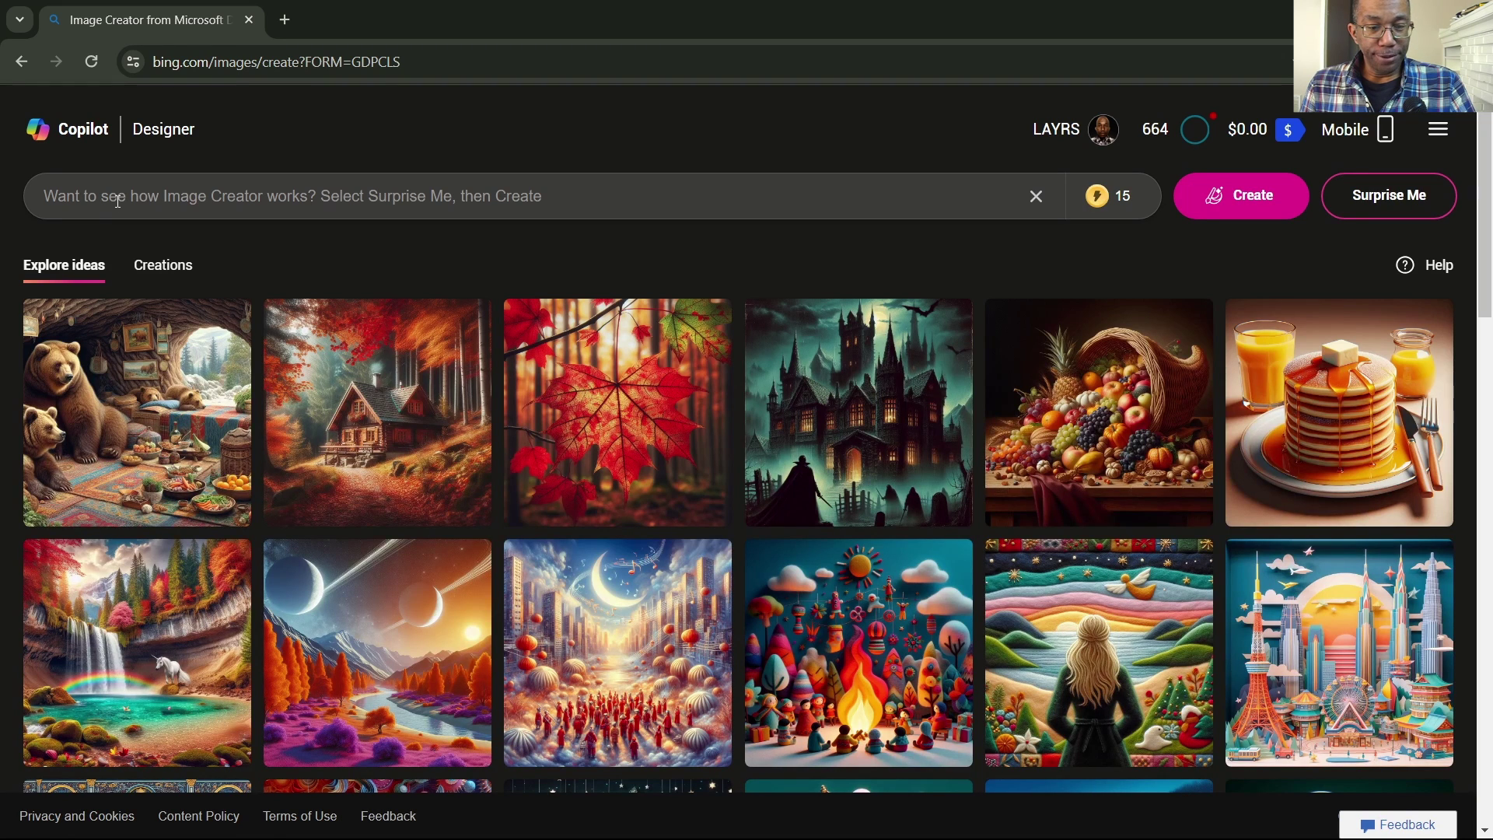
right_click(117, 201)
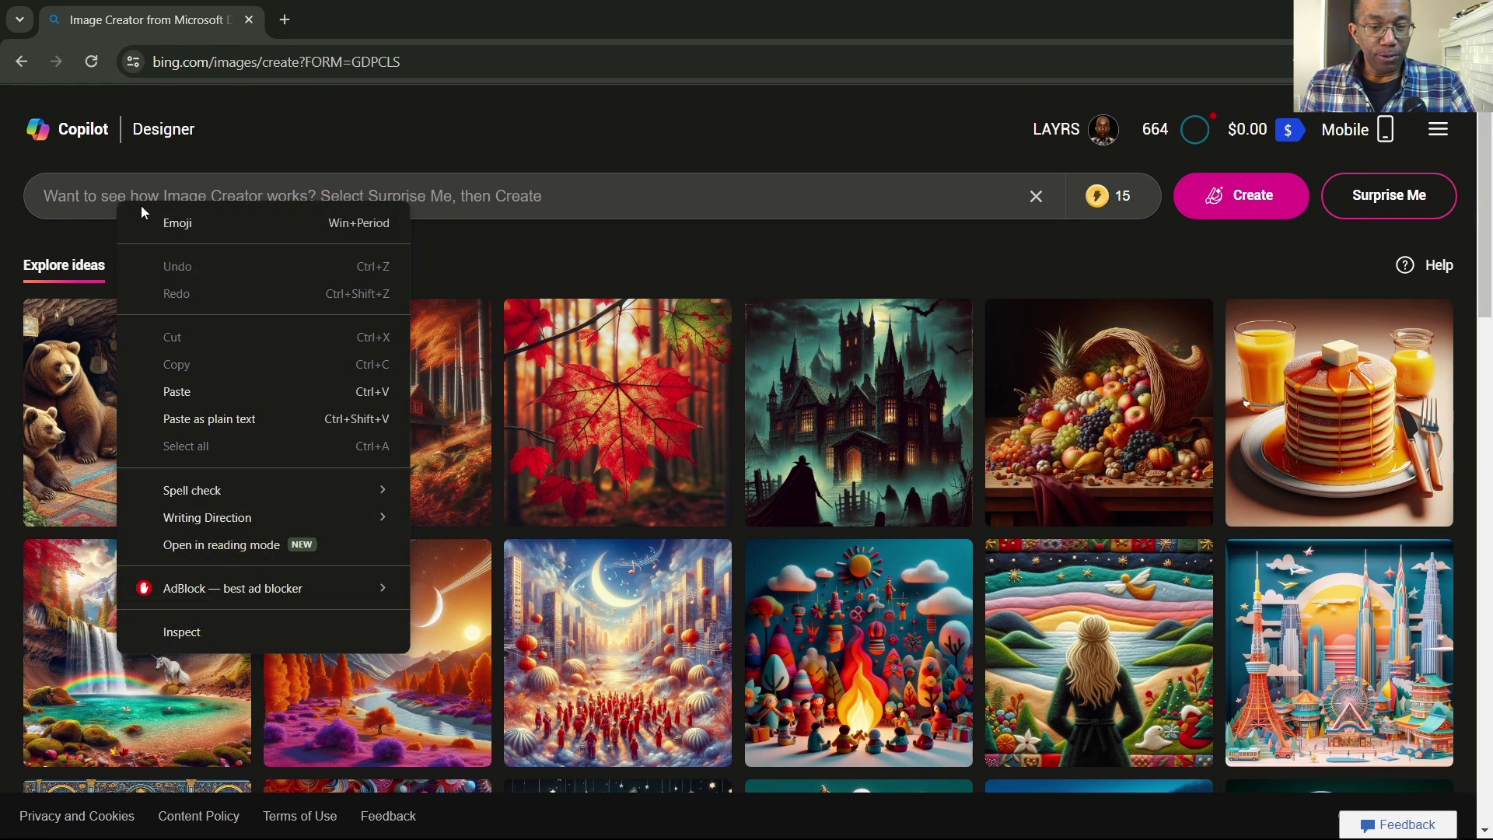
left_click(192, 218)
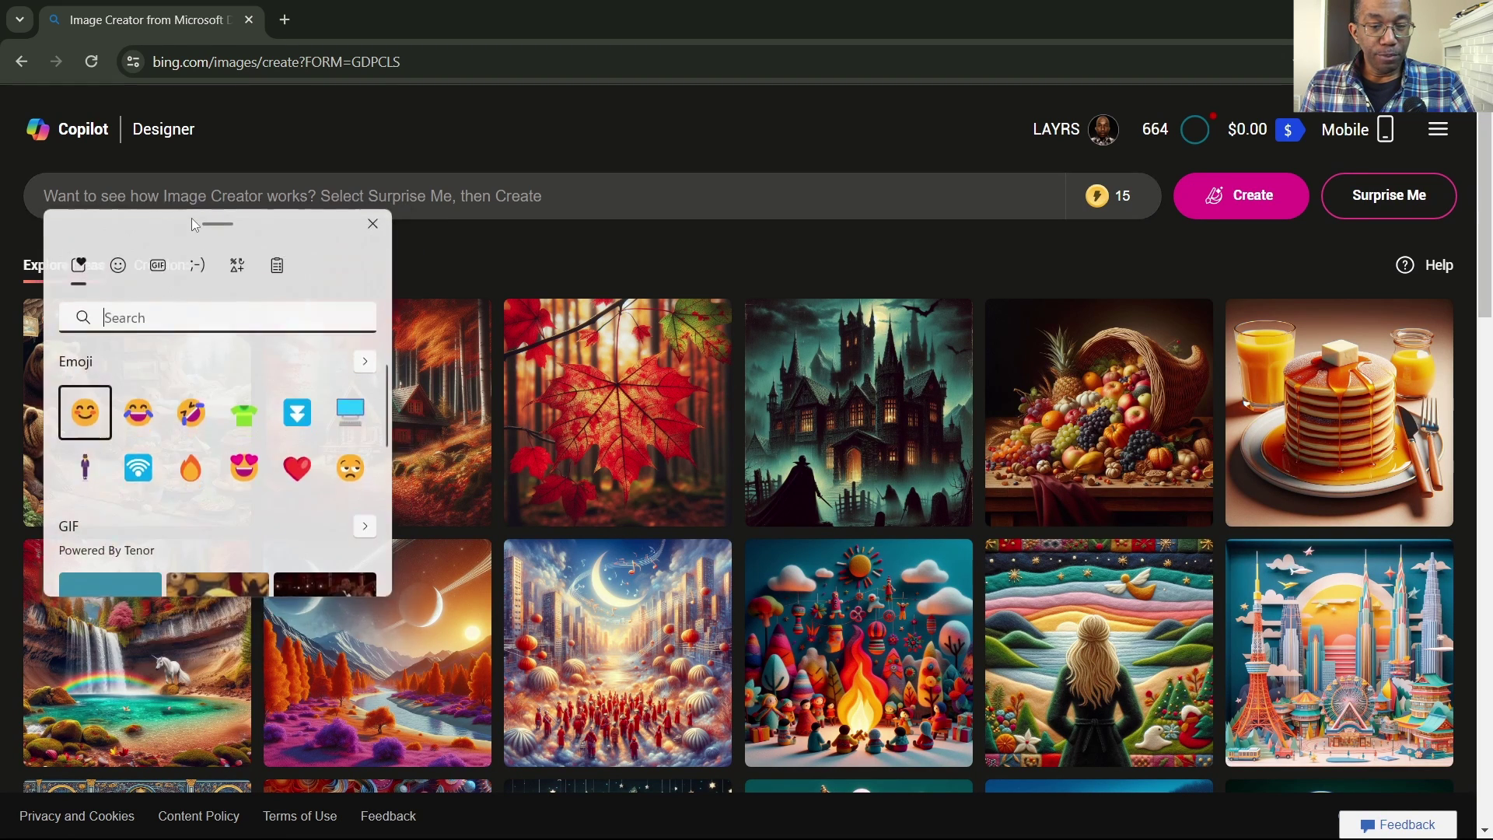
left_click(277, 268)
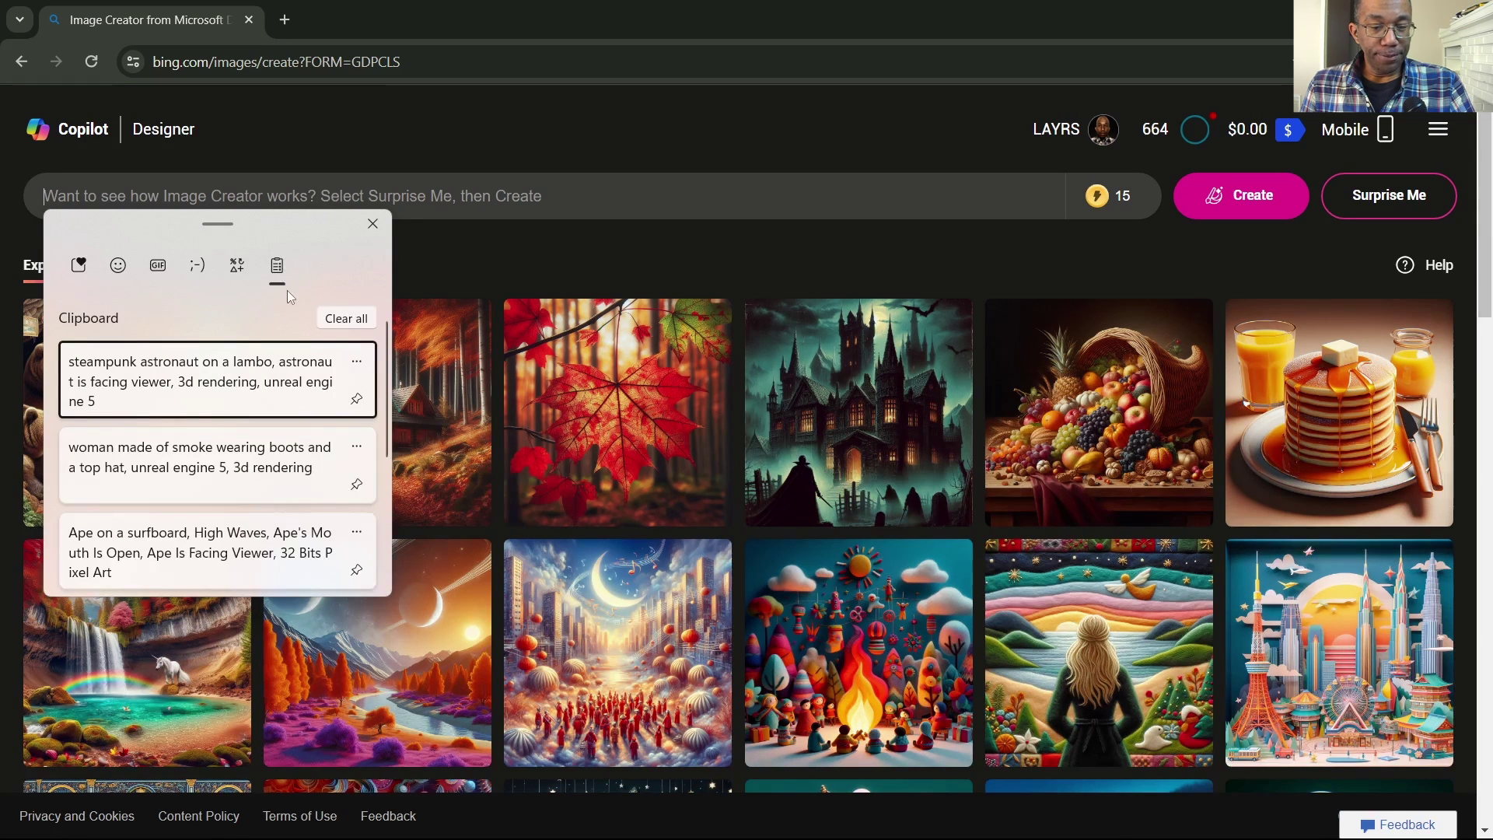
scroll(306, 403, "down", 4)
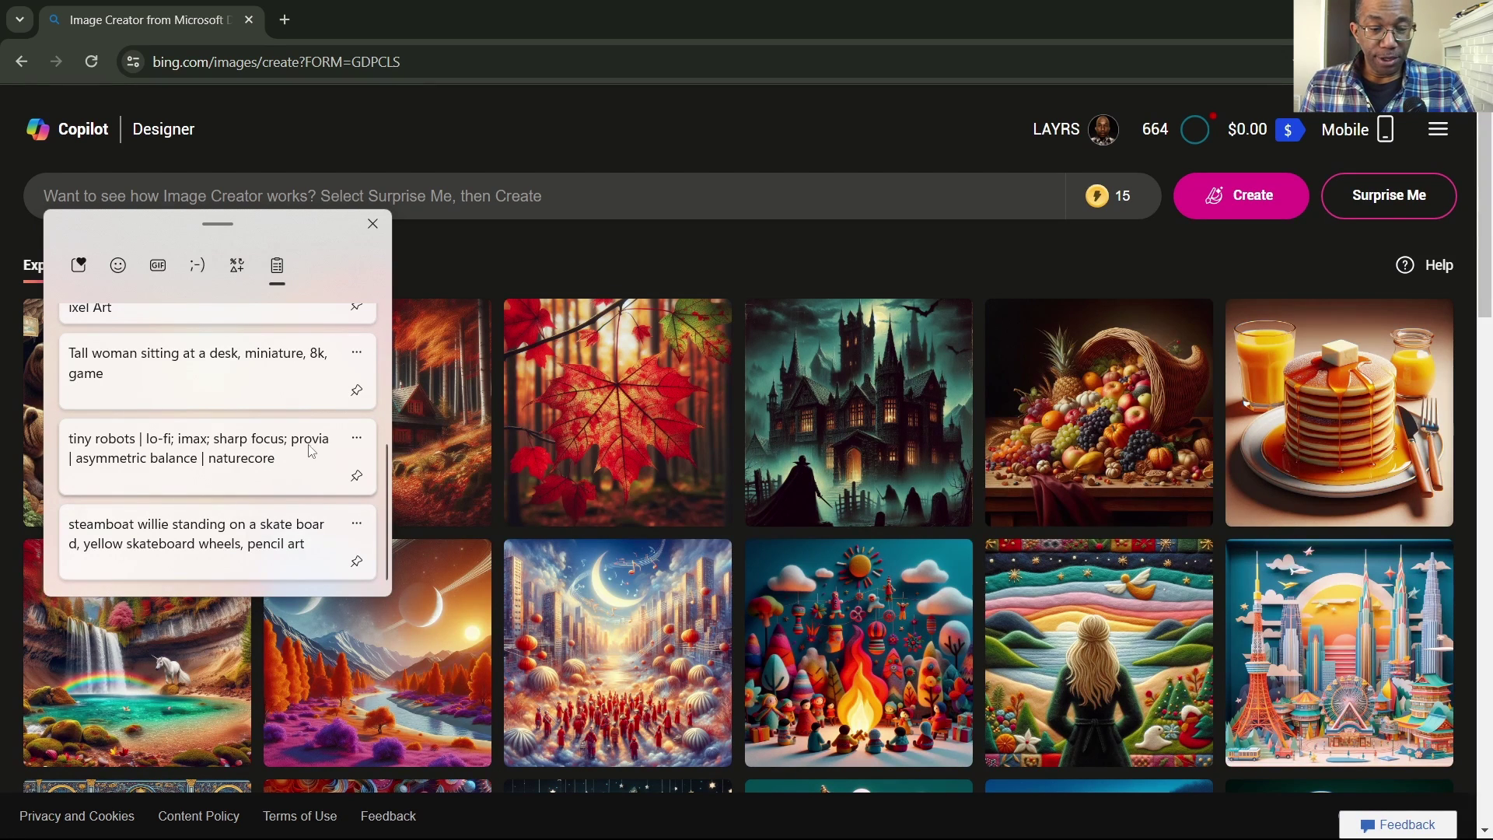
left_click(281, 452)
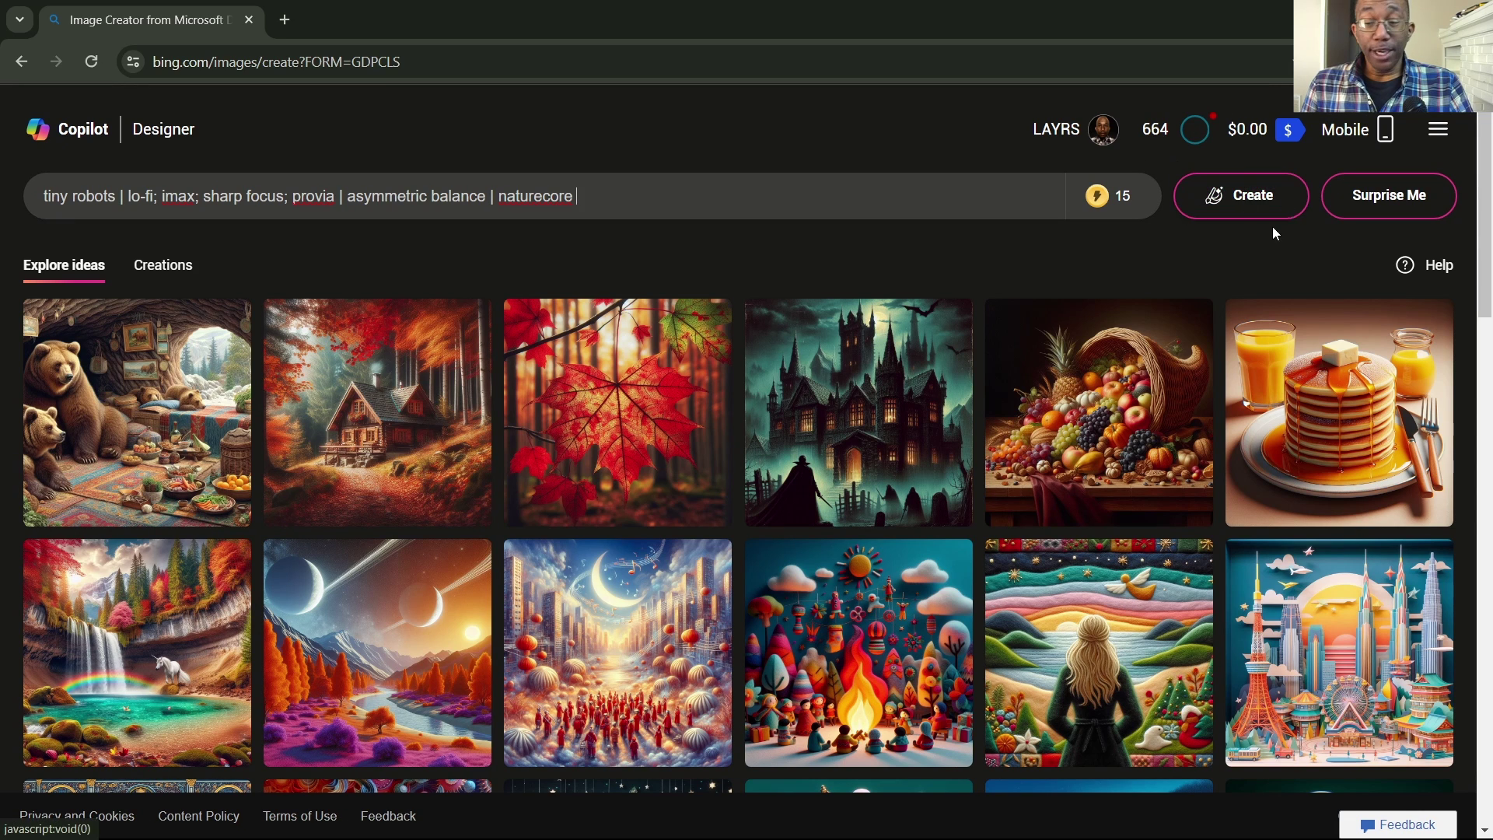
left_click(1241, 204)
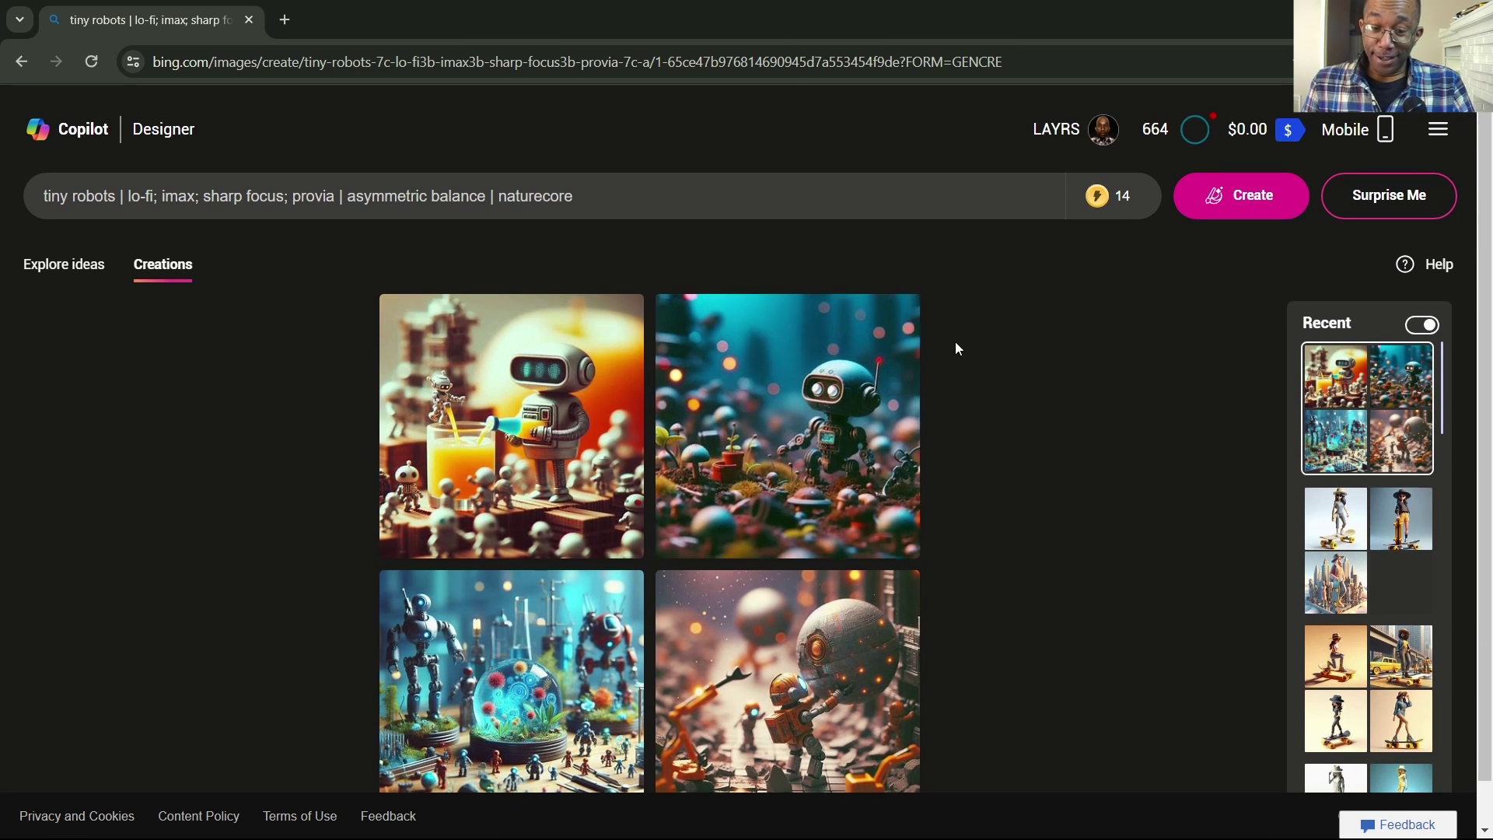
Browse all four tiny robot images full-size, ending on the orange-juice robot
scroll(981, 371, "down", 1)
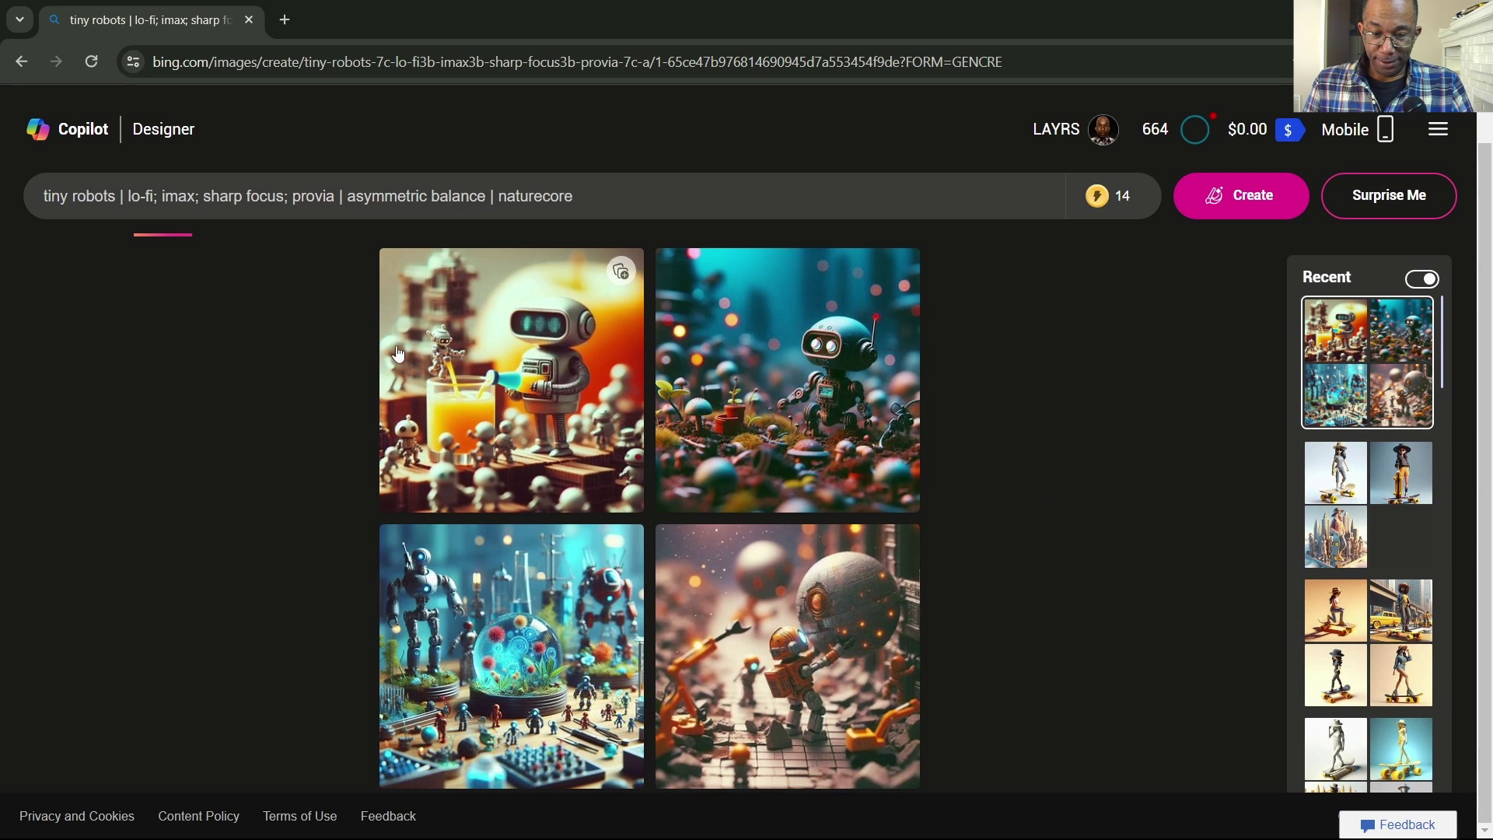
left_click(506, 393)
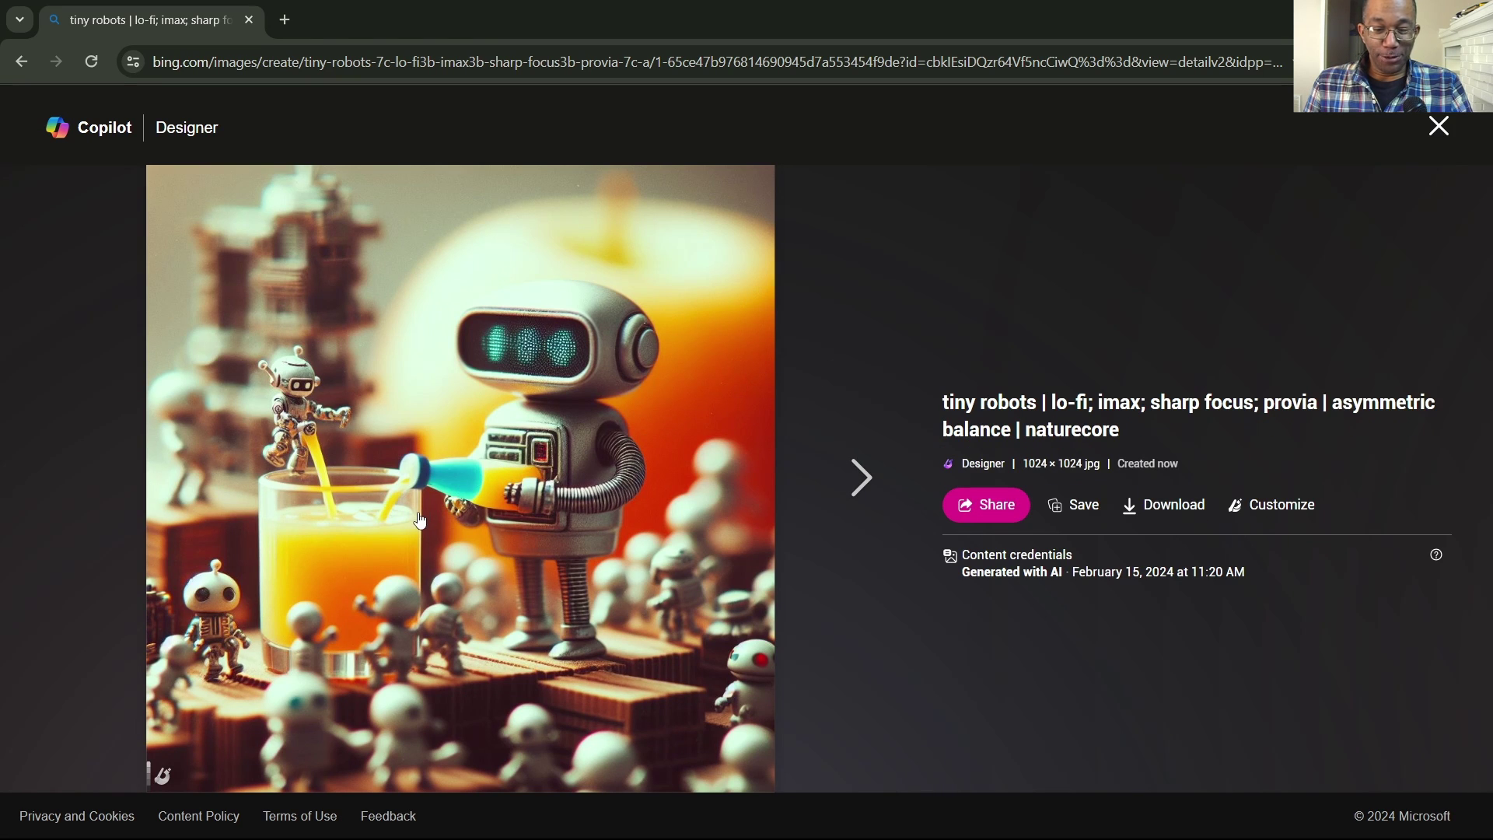
left_click(853, 477)
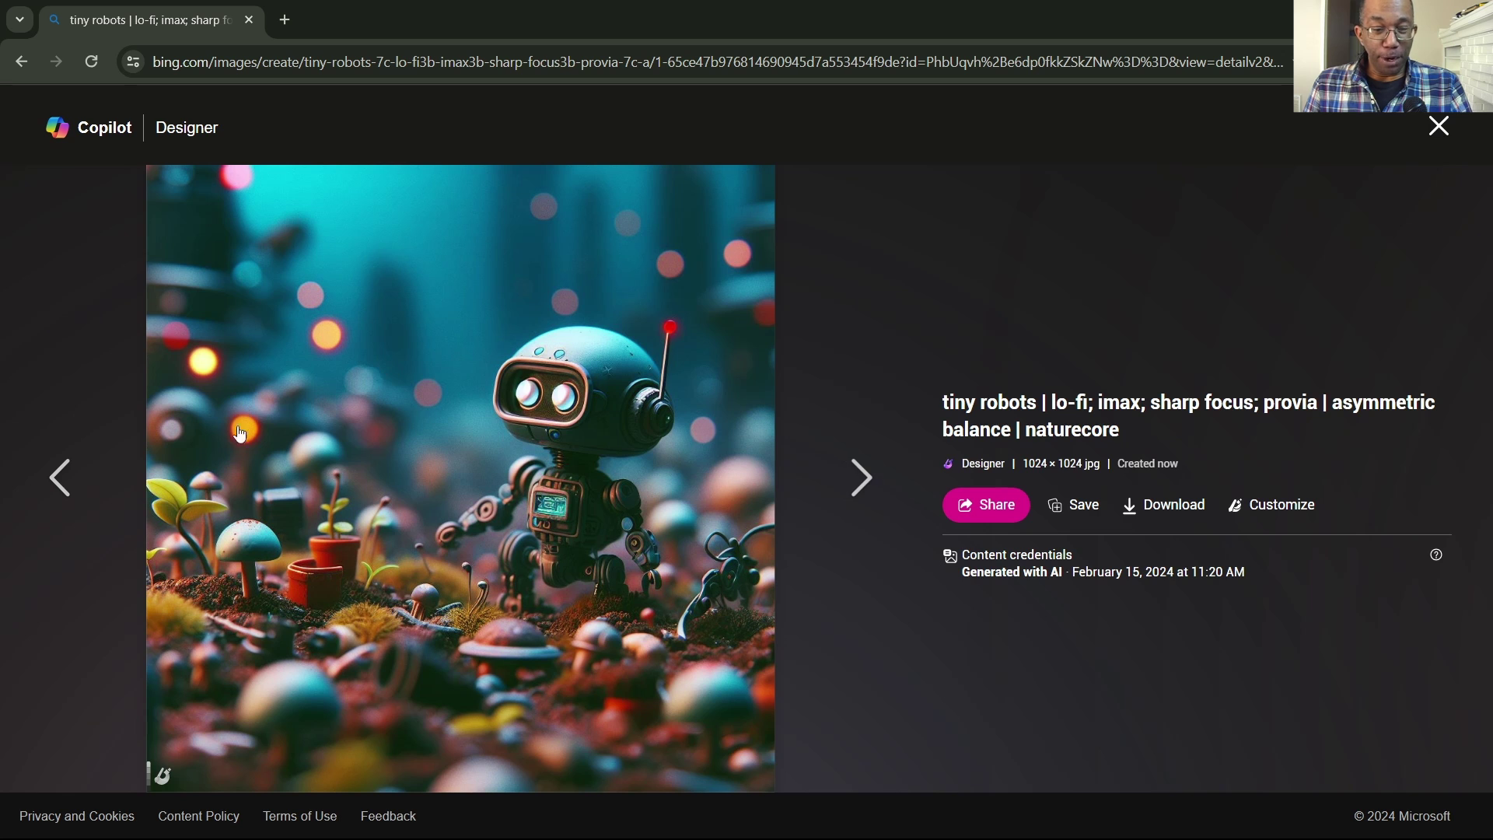
left_click(853, 477)
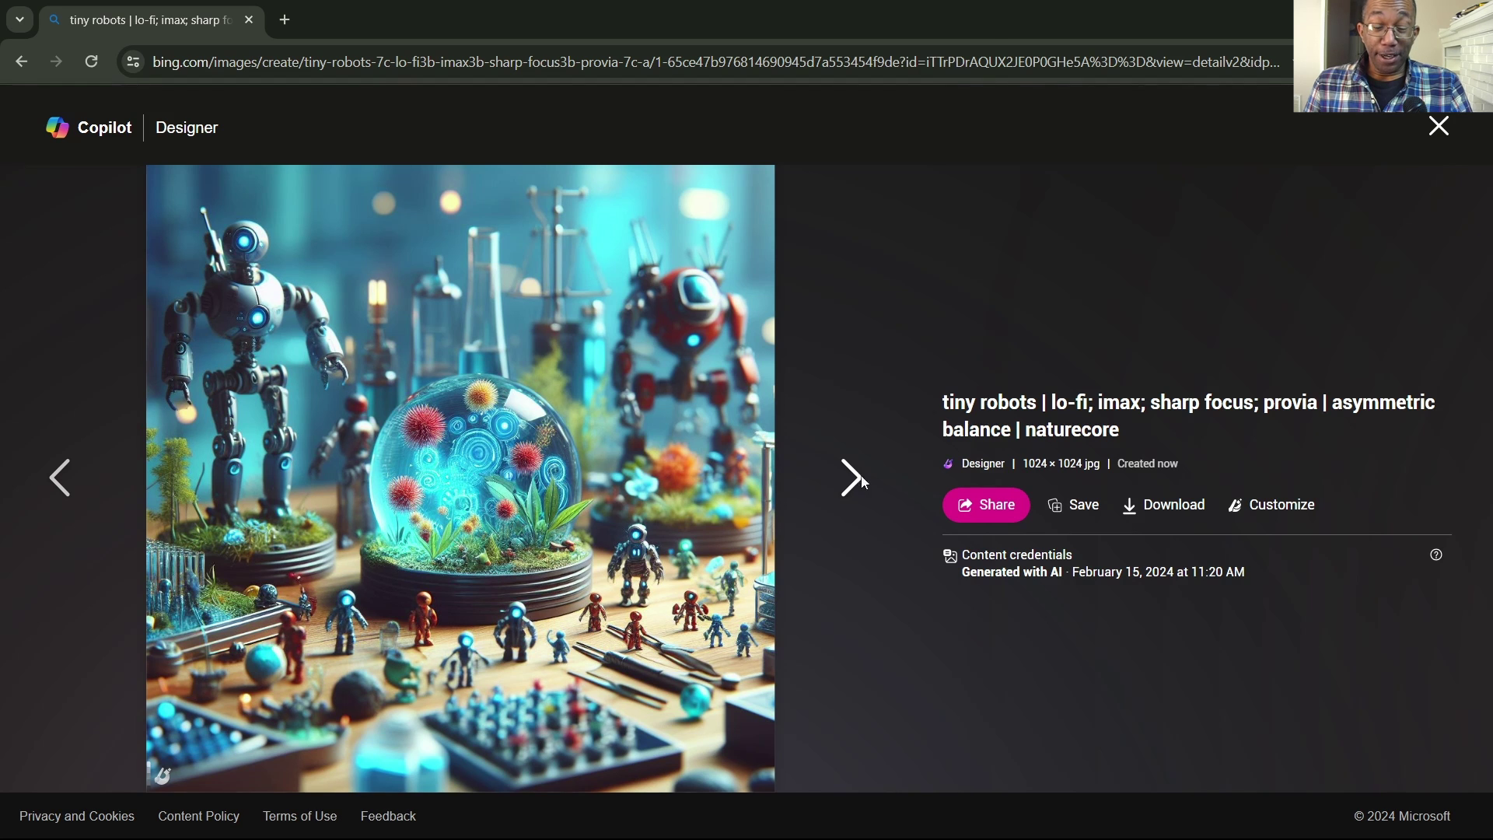
left_click(862, 481)
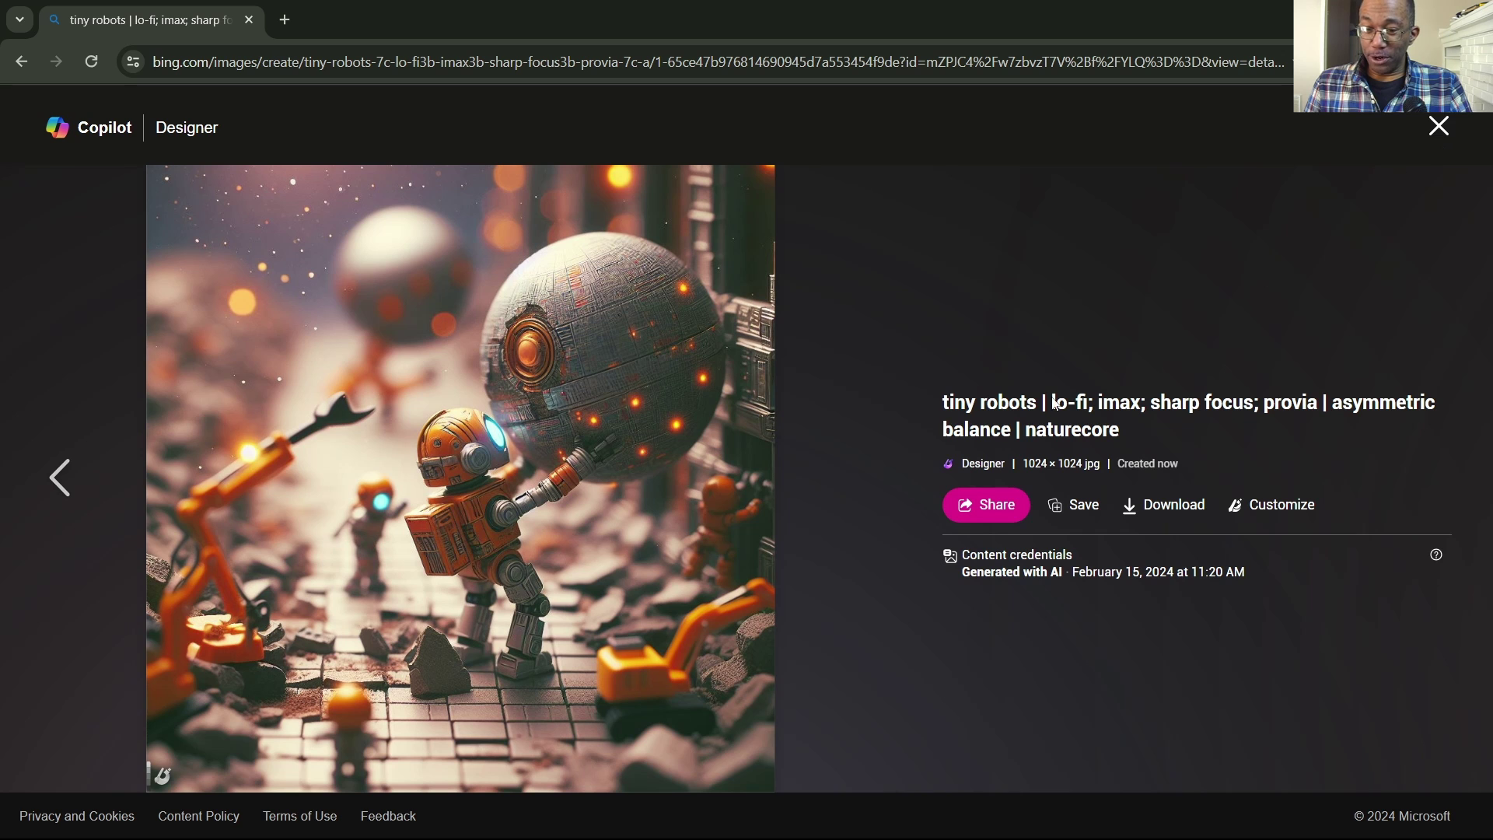
left_click(67, 477)
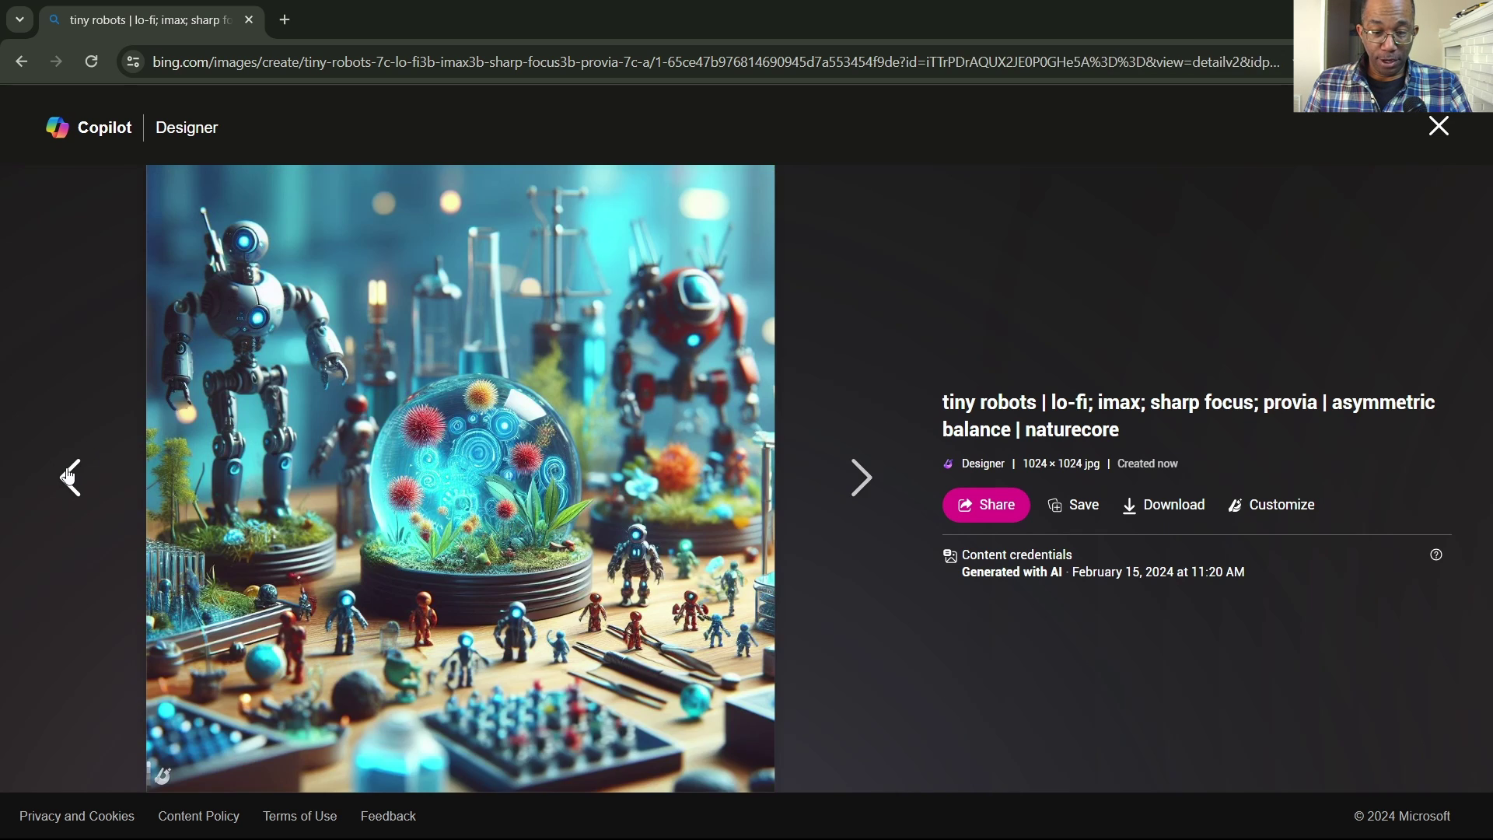
left_click(69, 476)
left_click(69, 475)
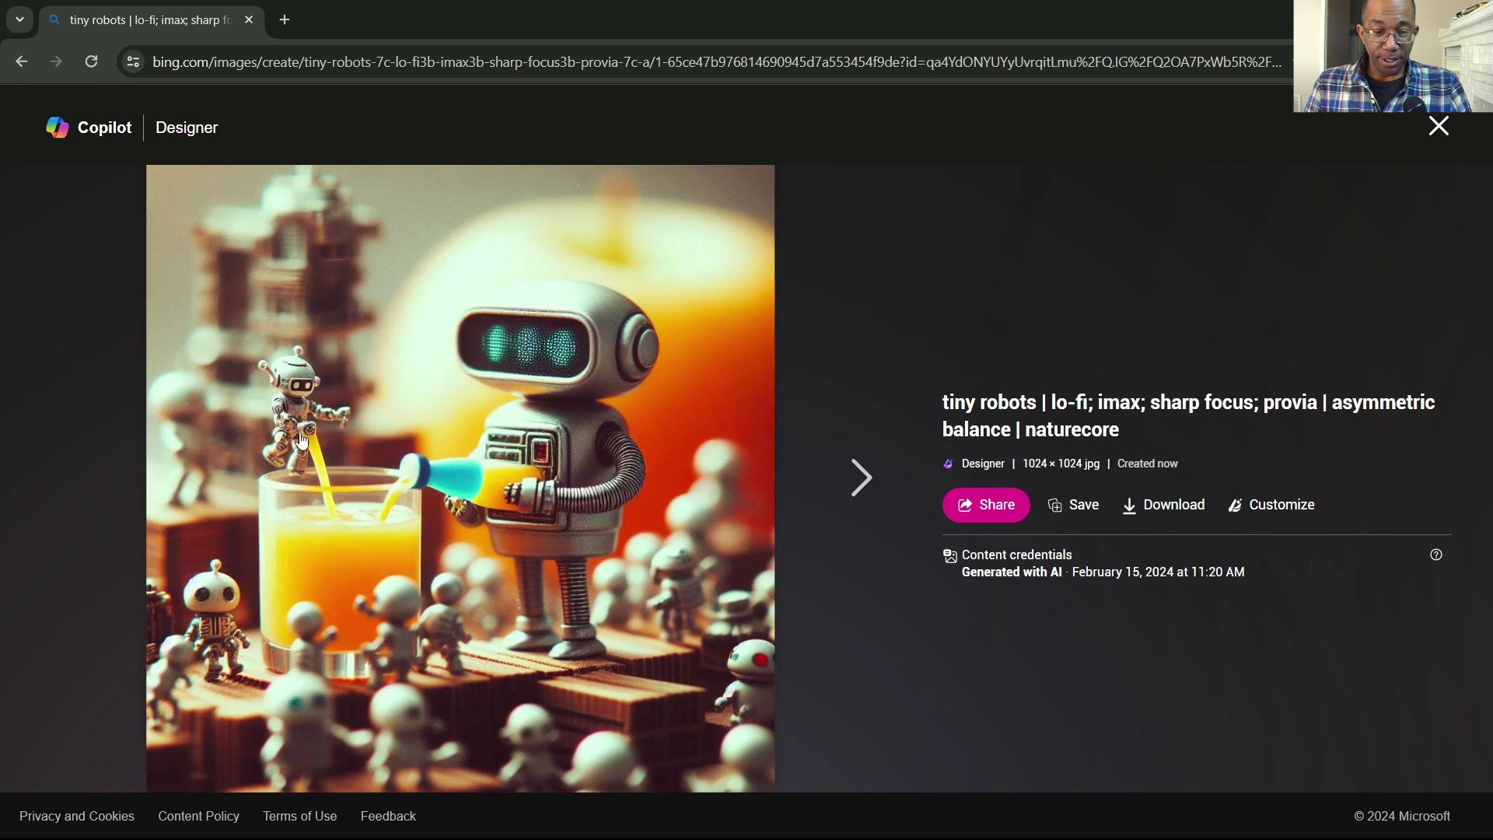
Download the orange-juice, glass-dome and last robot images
left_click(1186, 515)
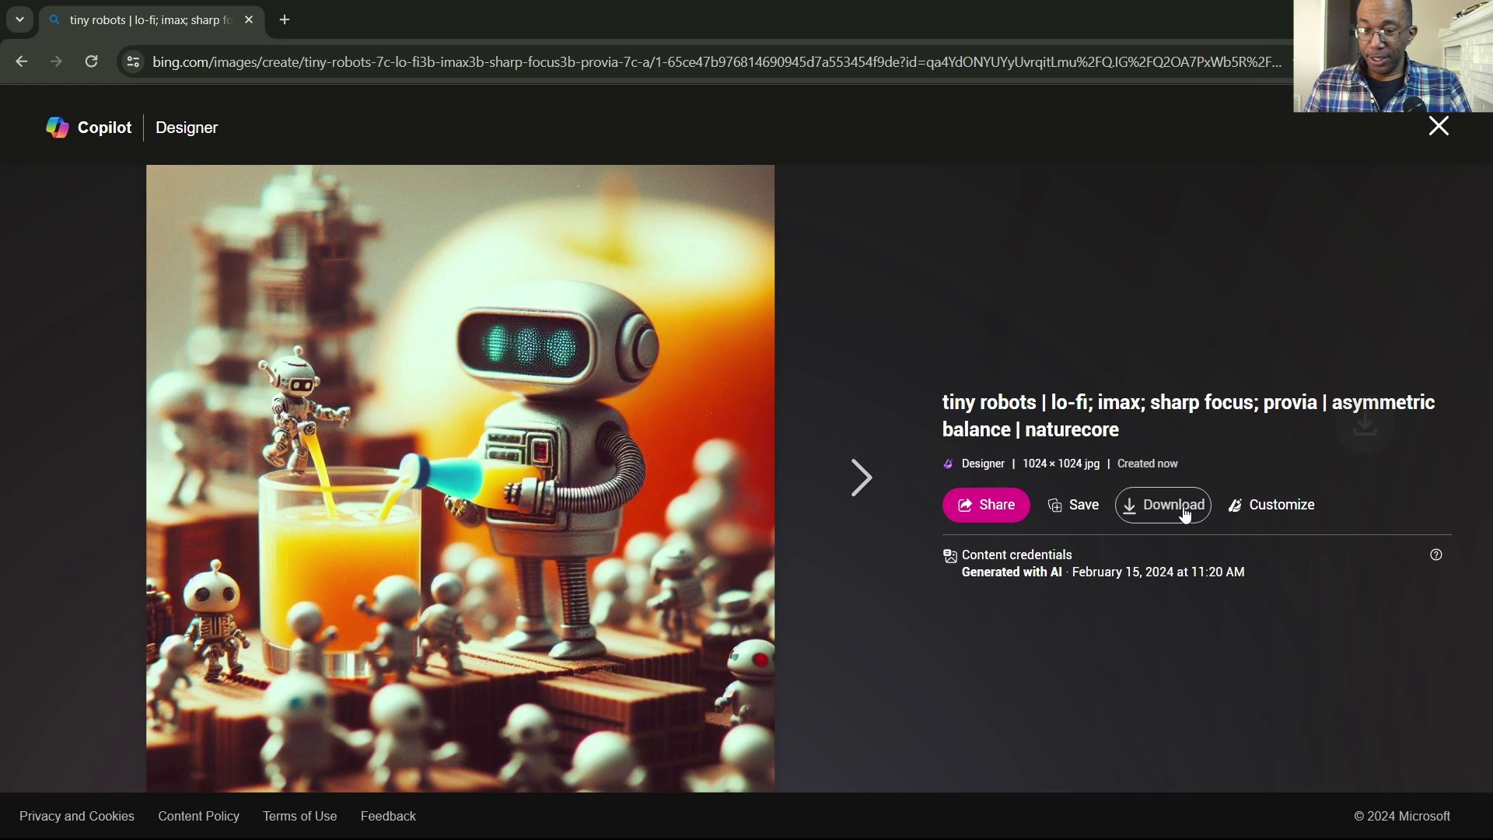
left_click(865, 480)
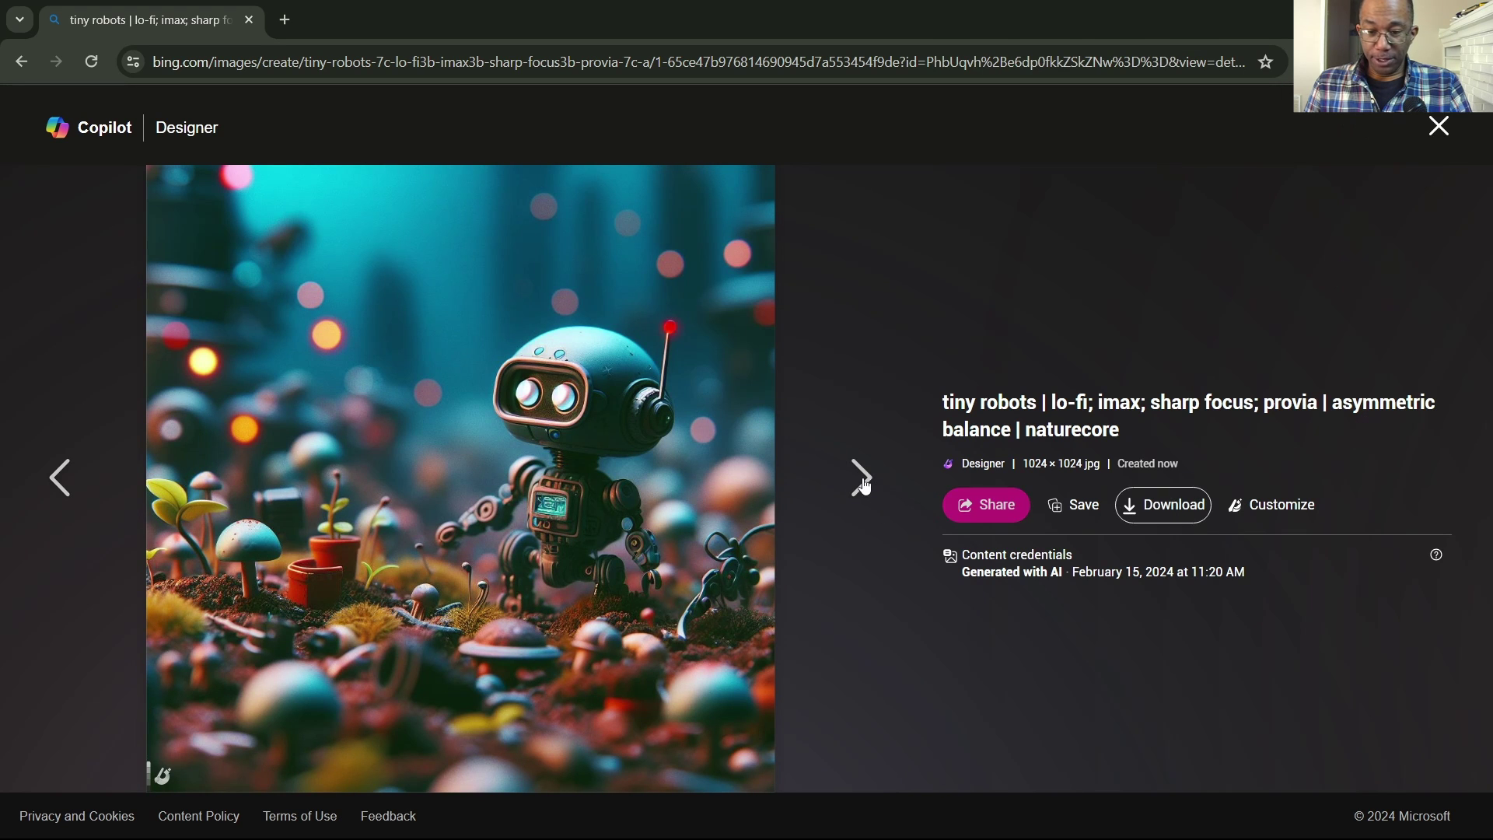
left_click(862, 477)
left_click(1171, 514)
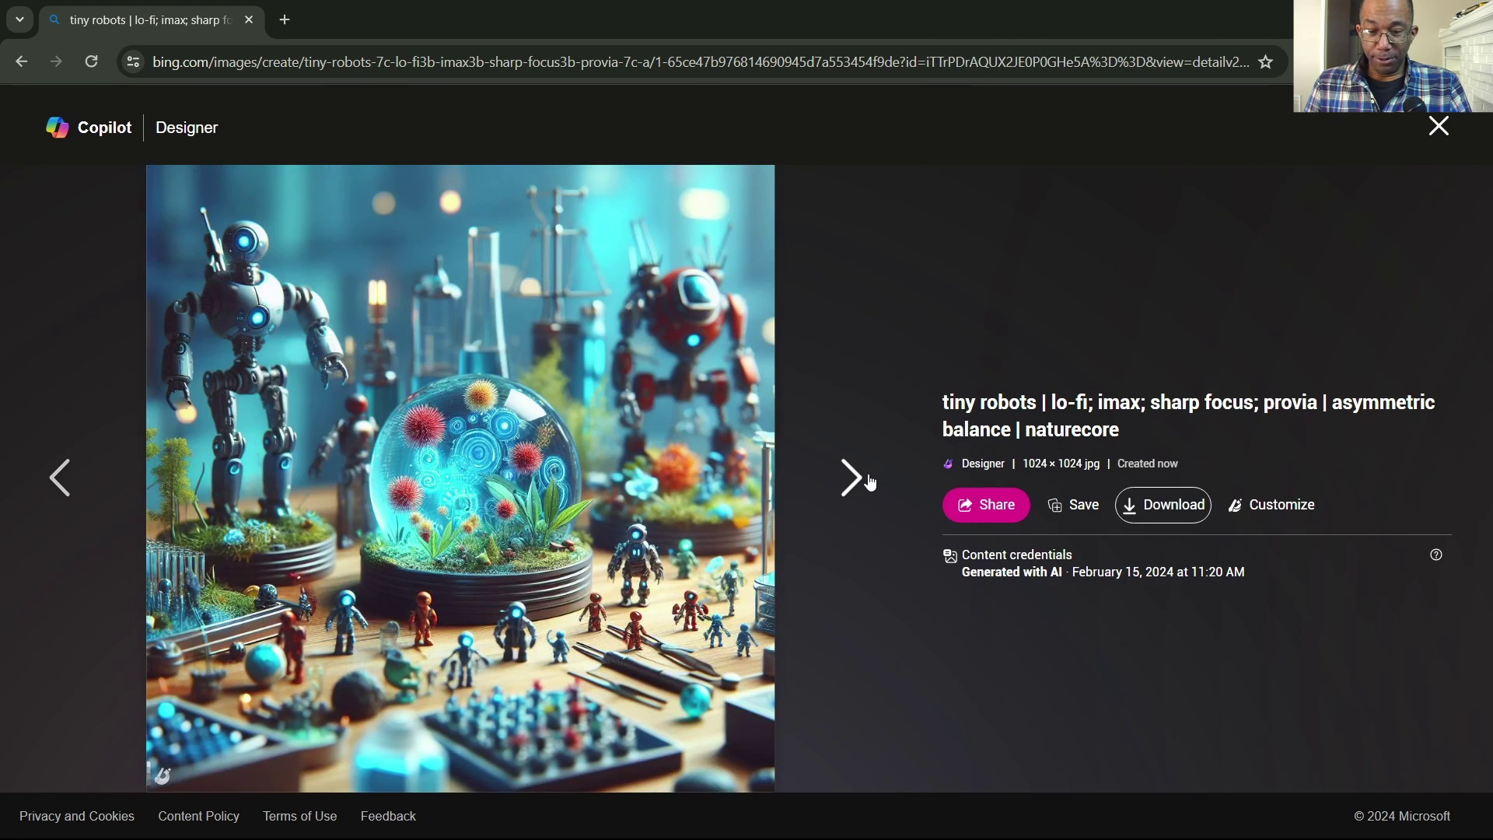
left_click(869, 483)
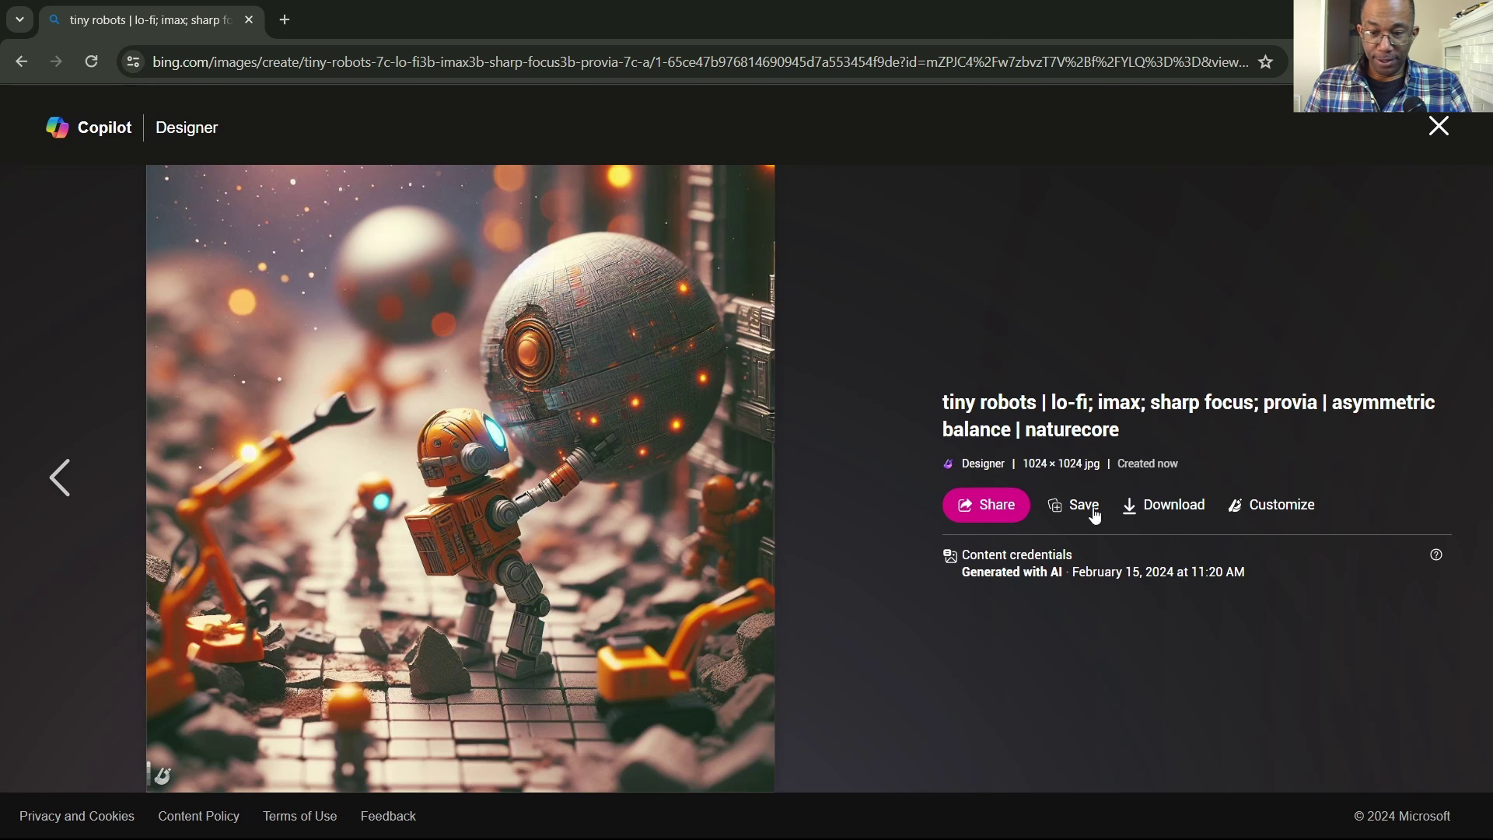
left_click(1158, 506)
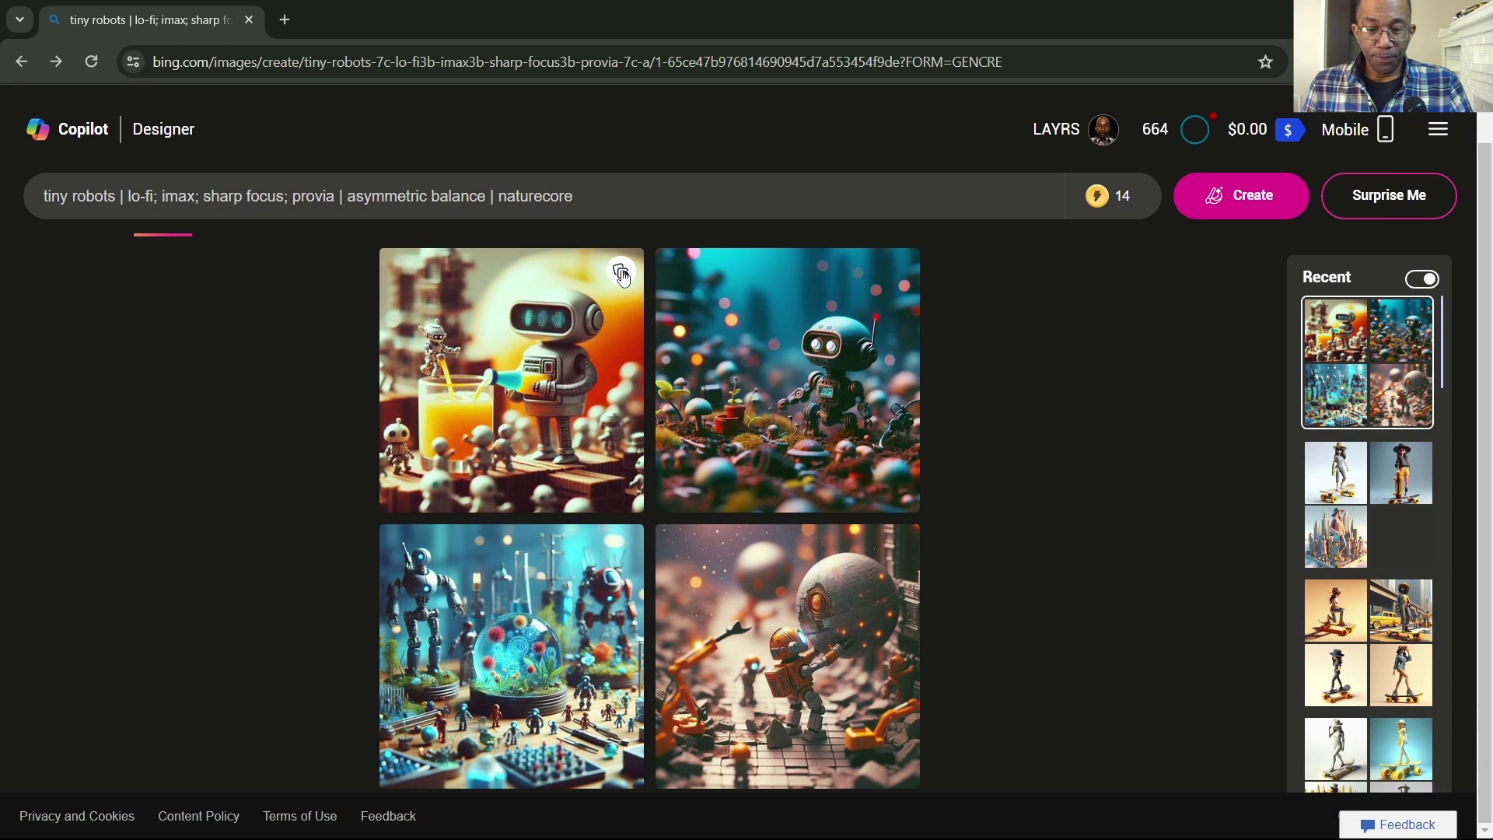
Save the orange-juice, mushroom, orange and glass-dome robot images to Layrs Tutorial Images
left_click(622, 273)
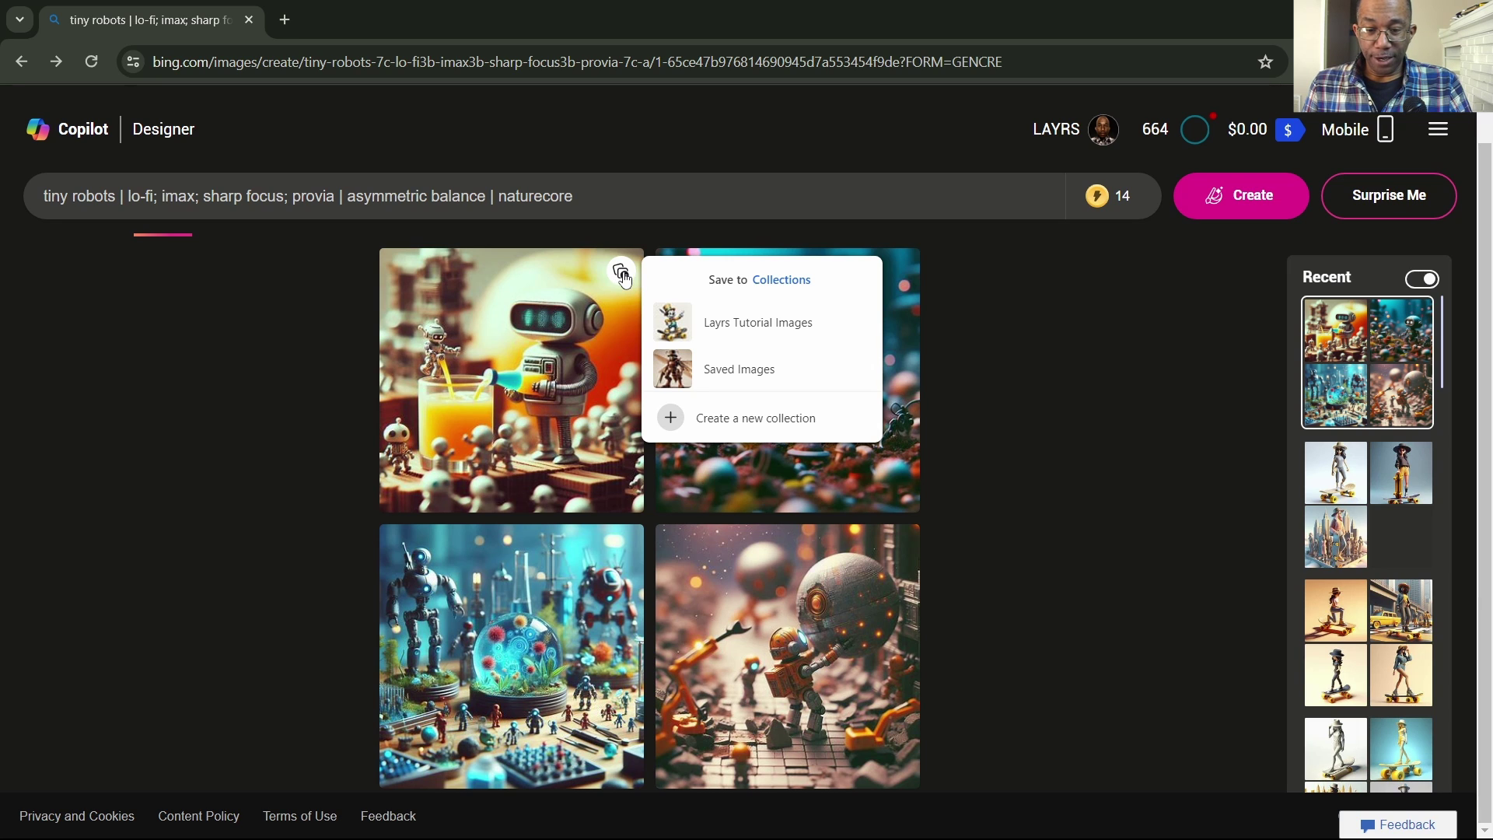
left_click(765, 329)
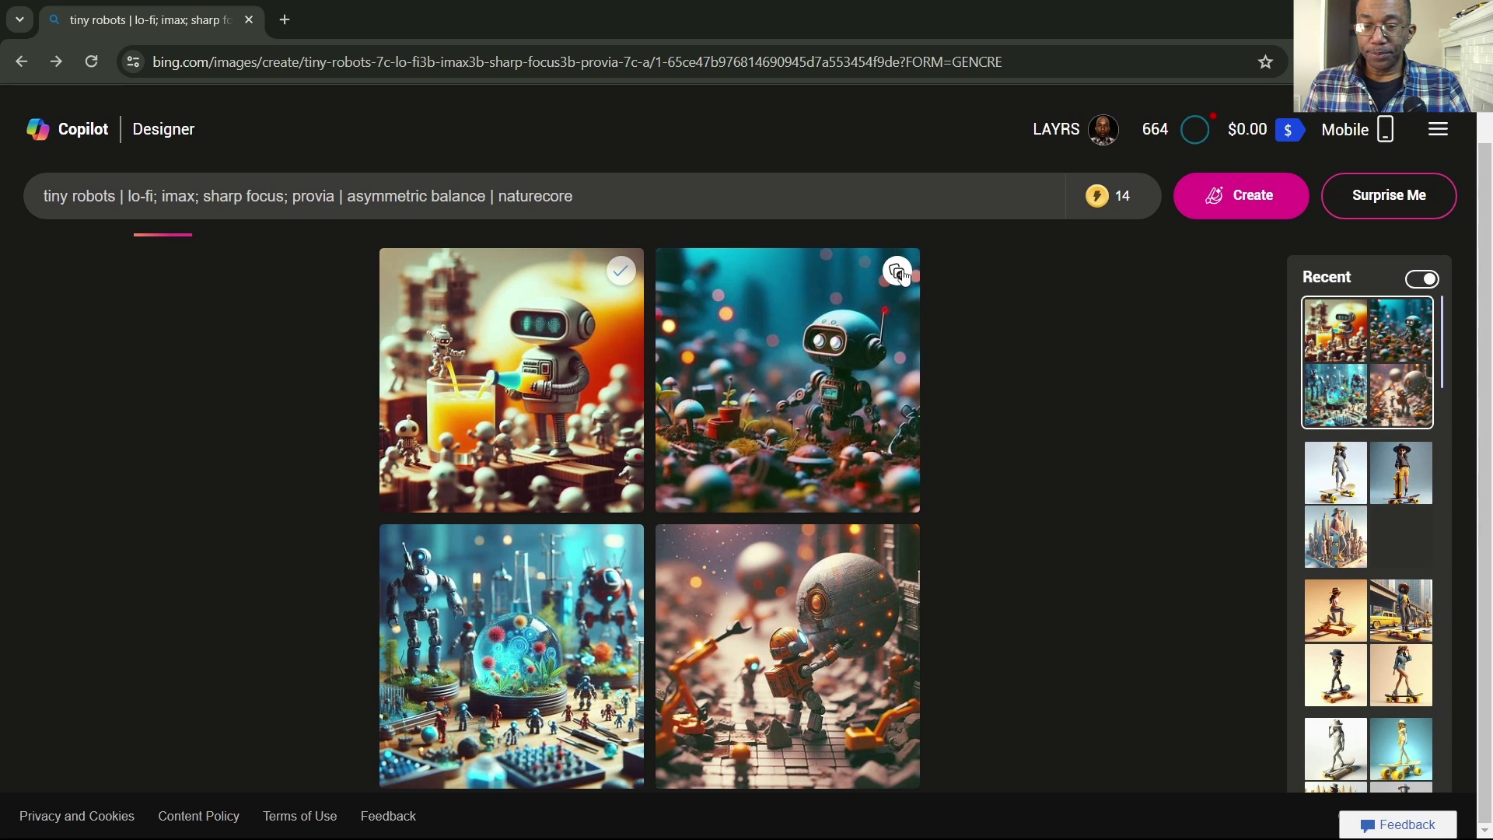
mouse_move(902, 276)
left_click(1019, 328)
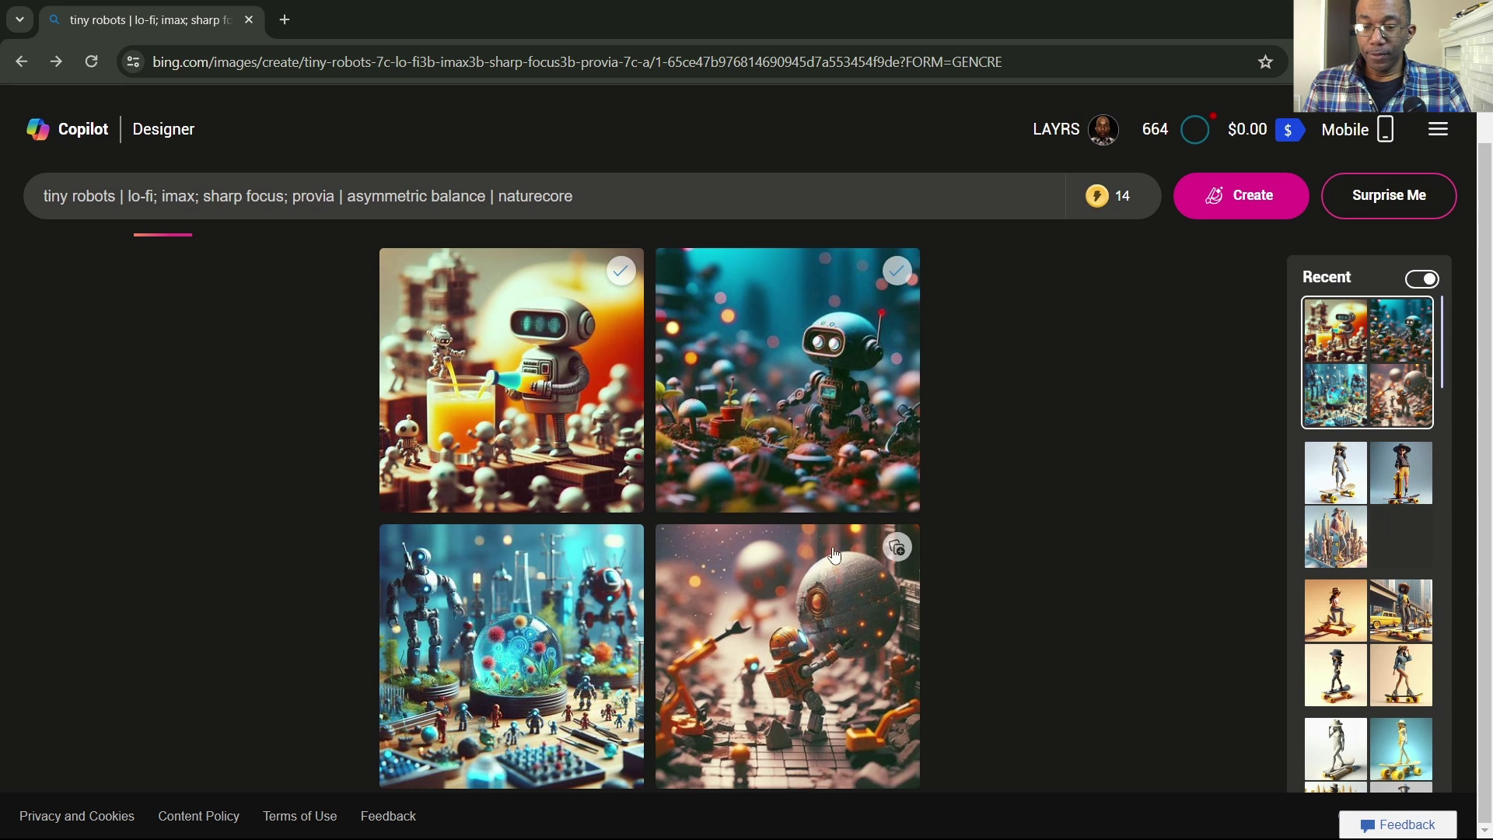
mouse_move(902, 550)
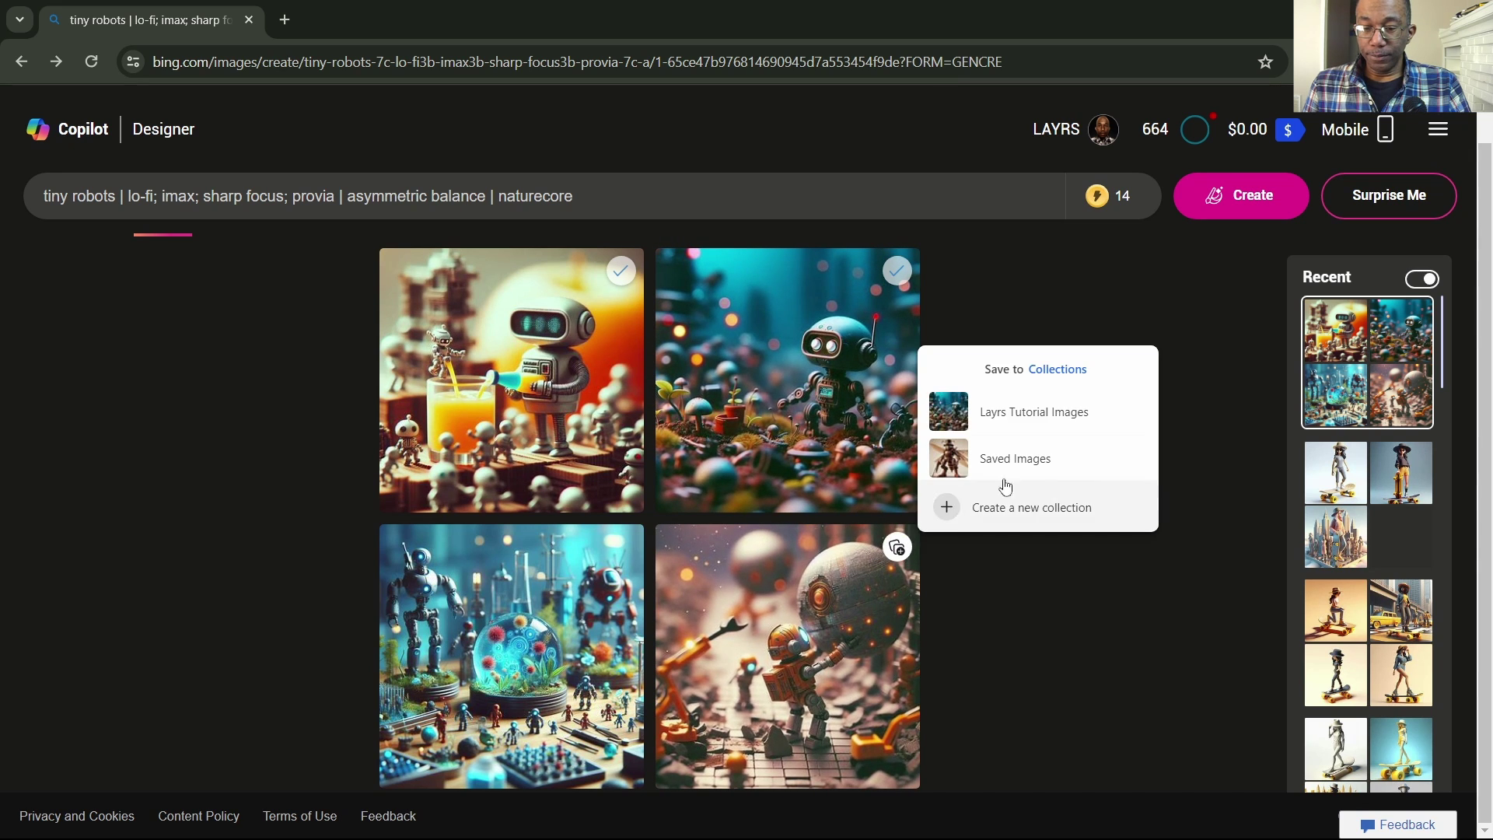
left_click(1036, 433)
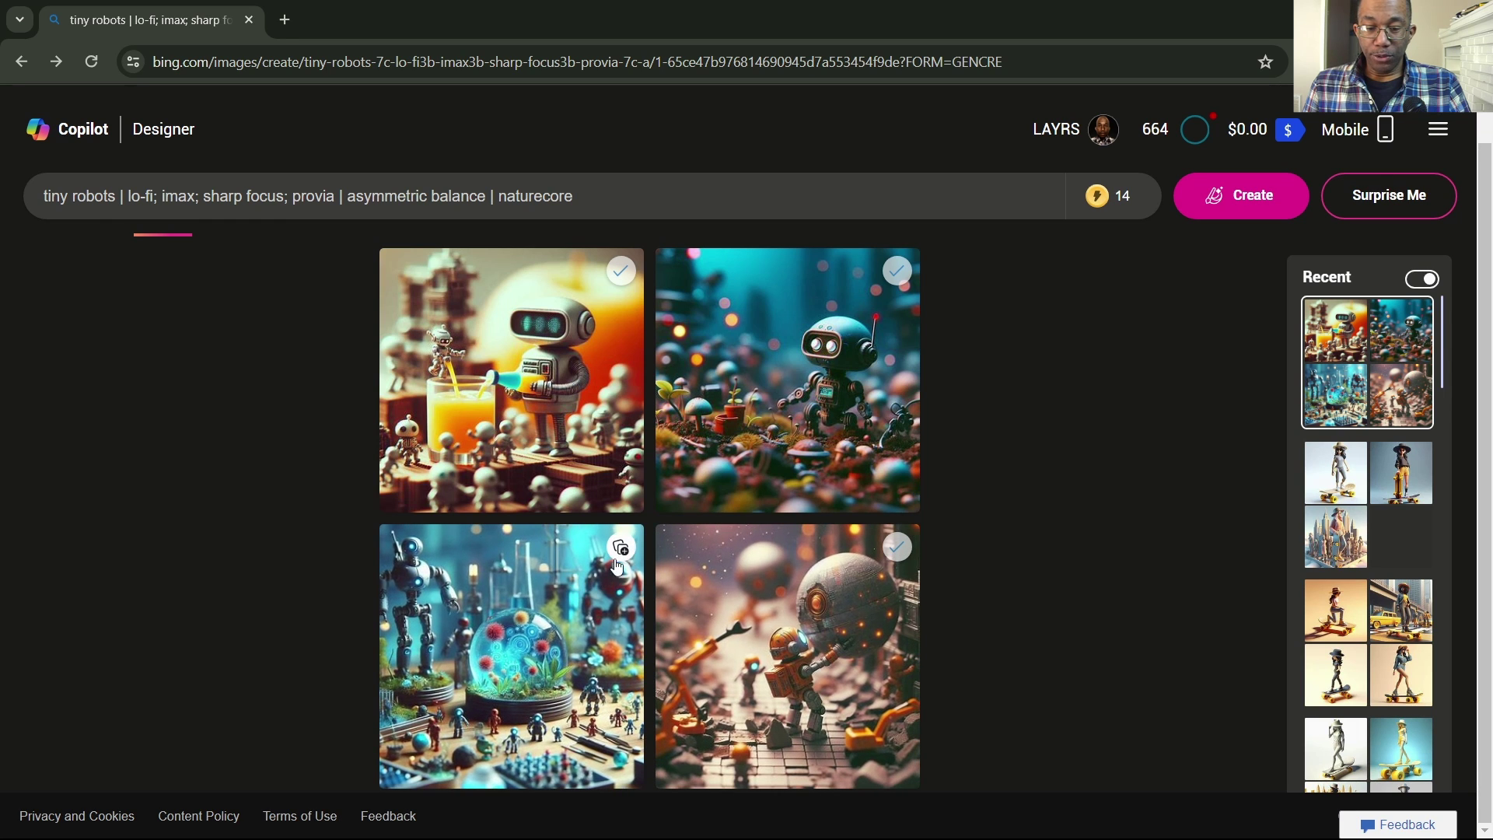
mouse_move(626, 554)
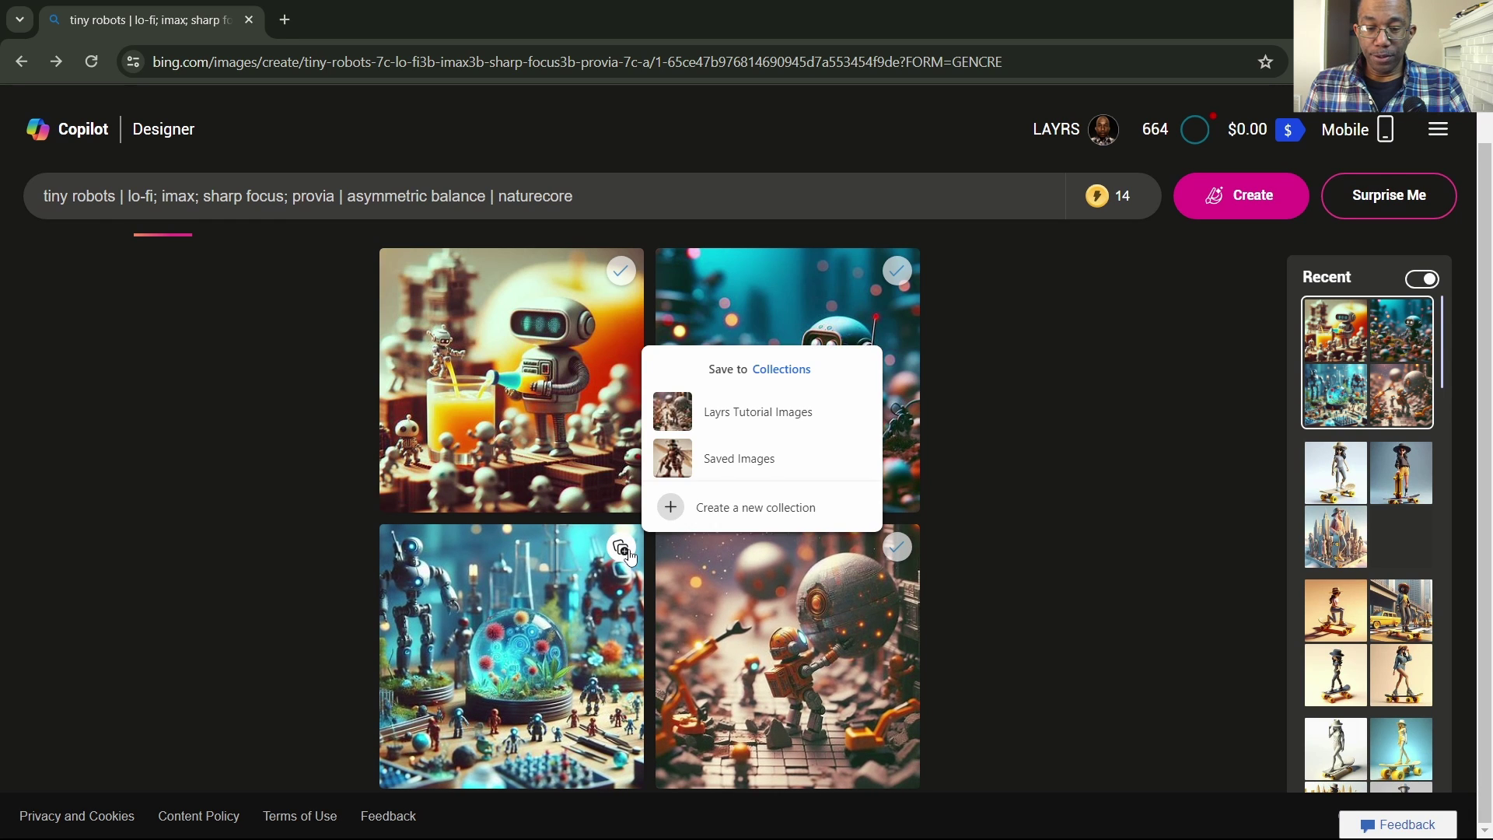
left_click(766, 423)
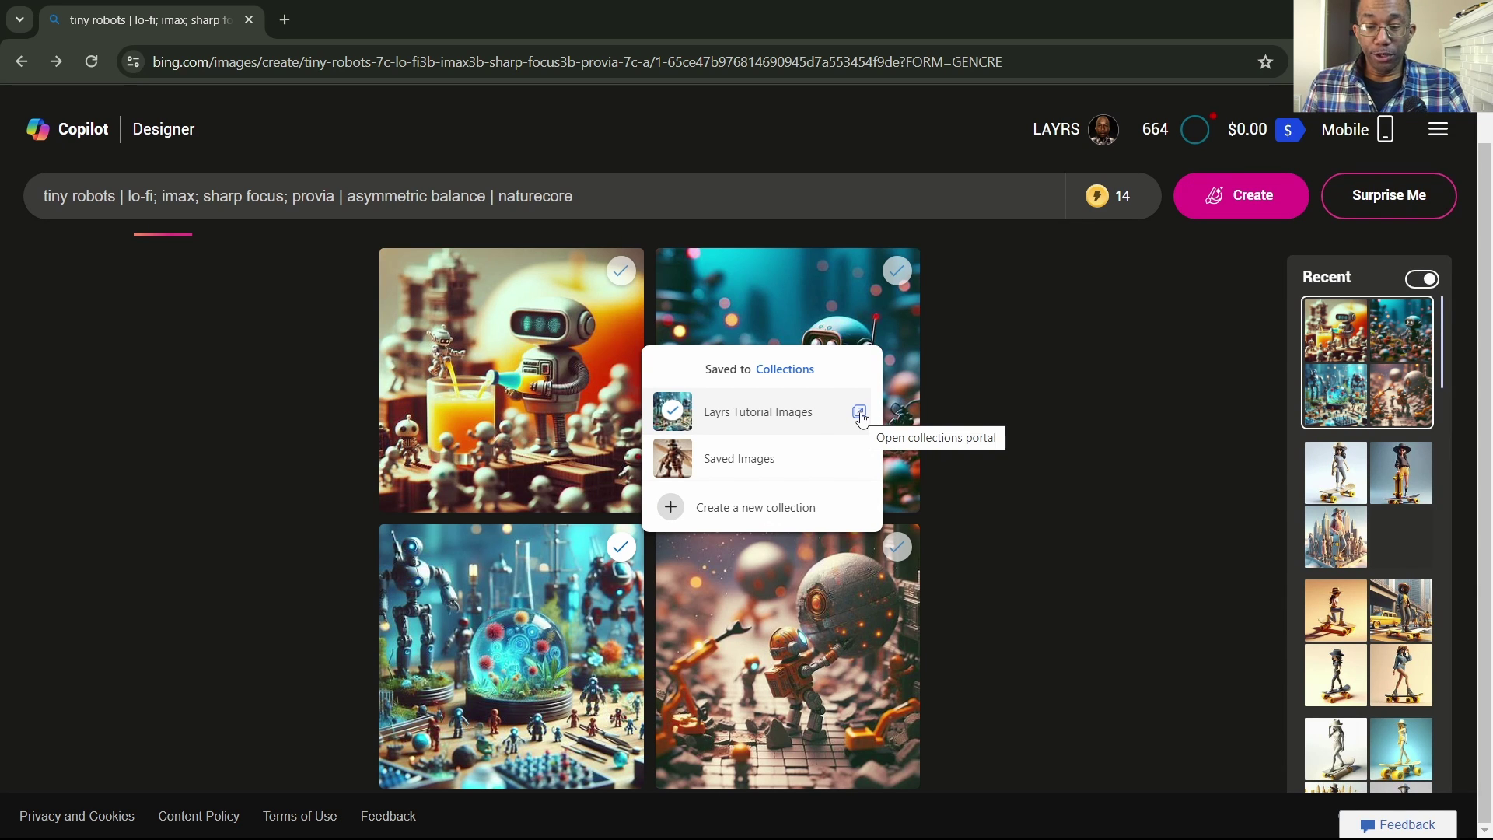
left_click(859, 412)
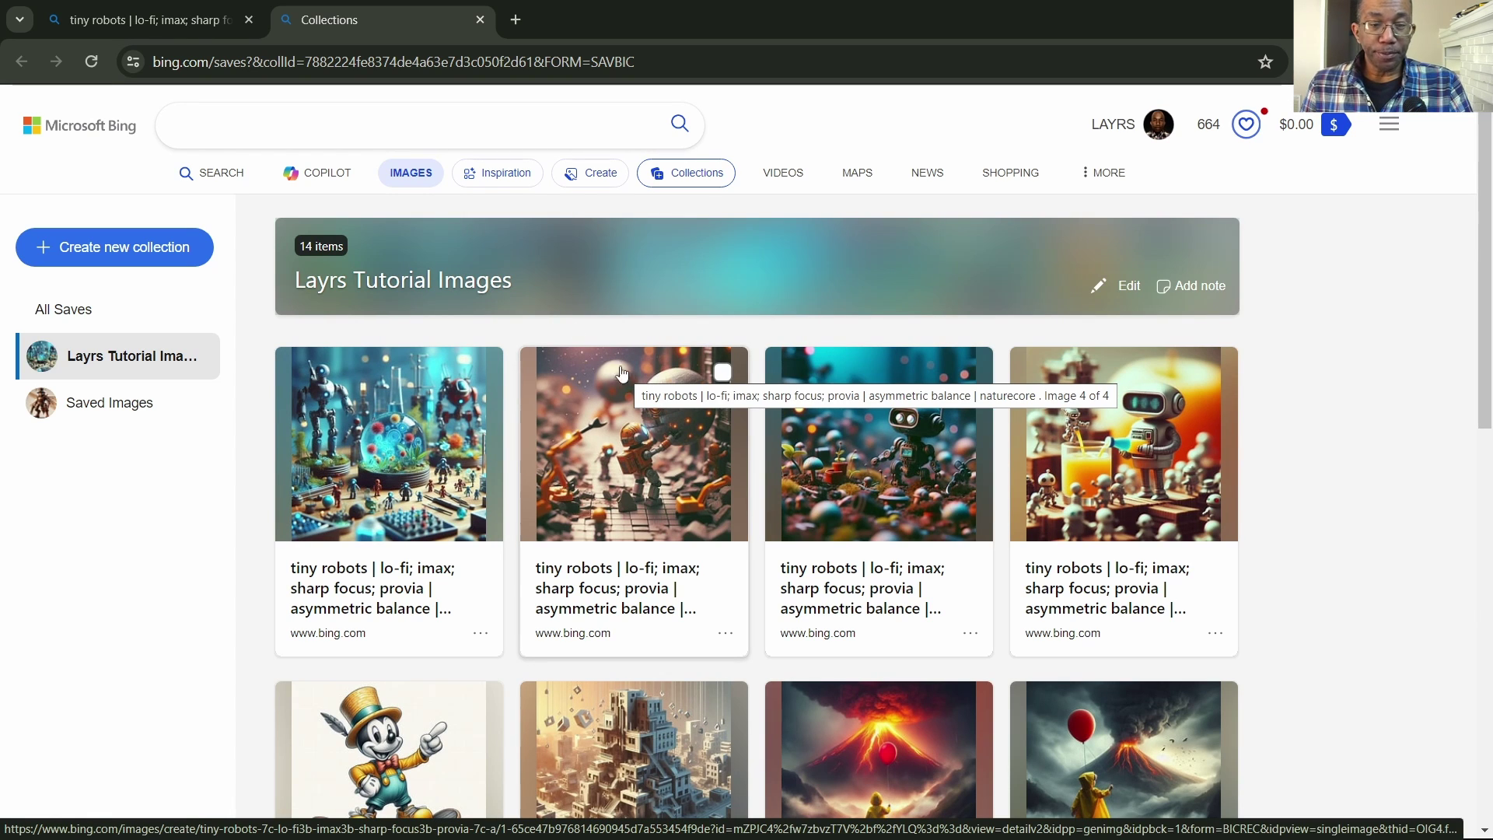
From the Layrs Tutorial Images collection, open the glass-dome robot image in its detail view
left_click(627, 379)
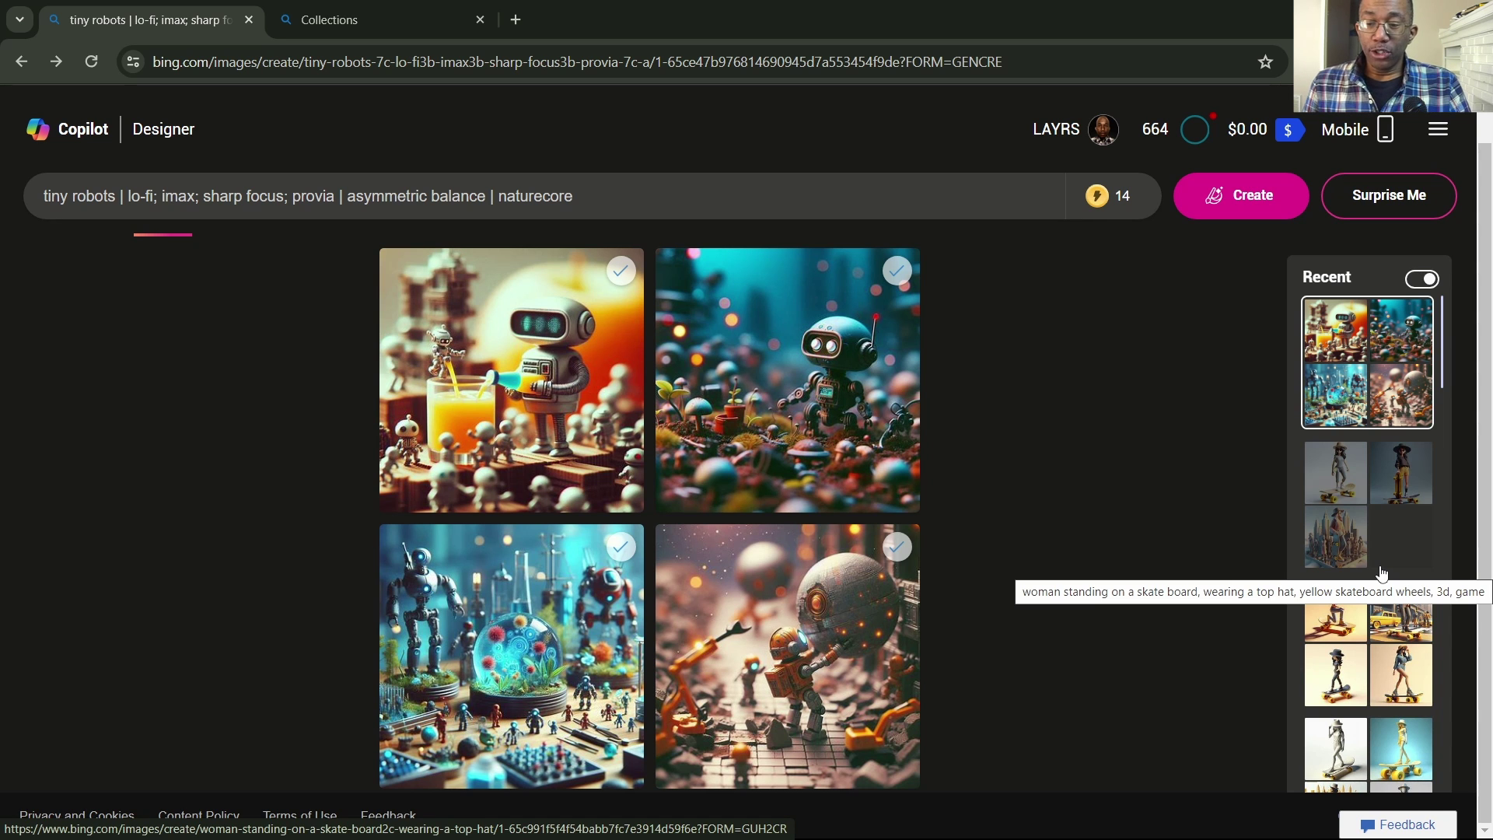
left_click(370, 14)
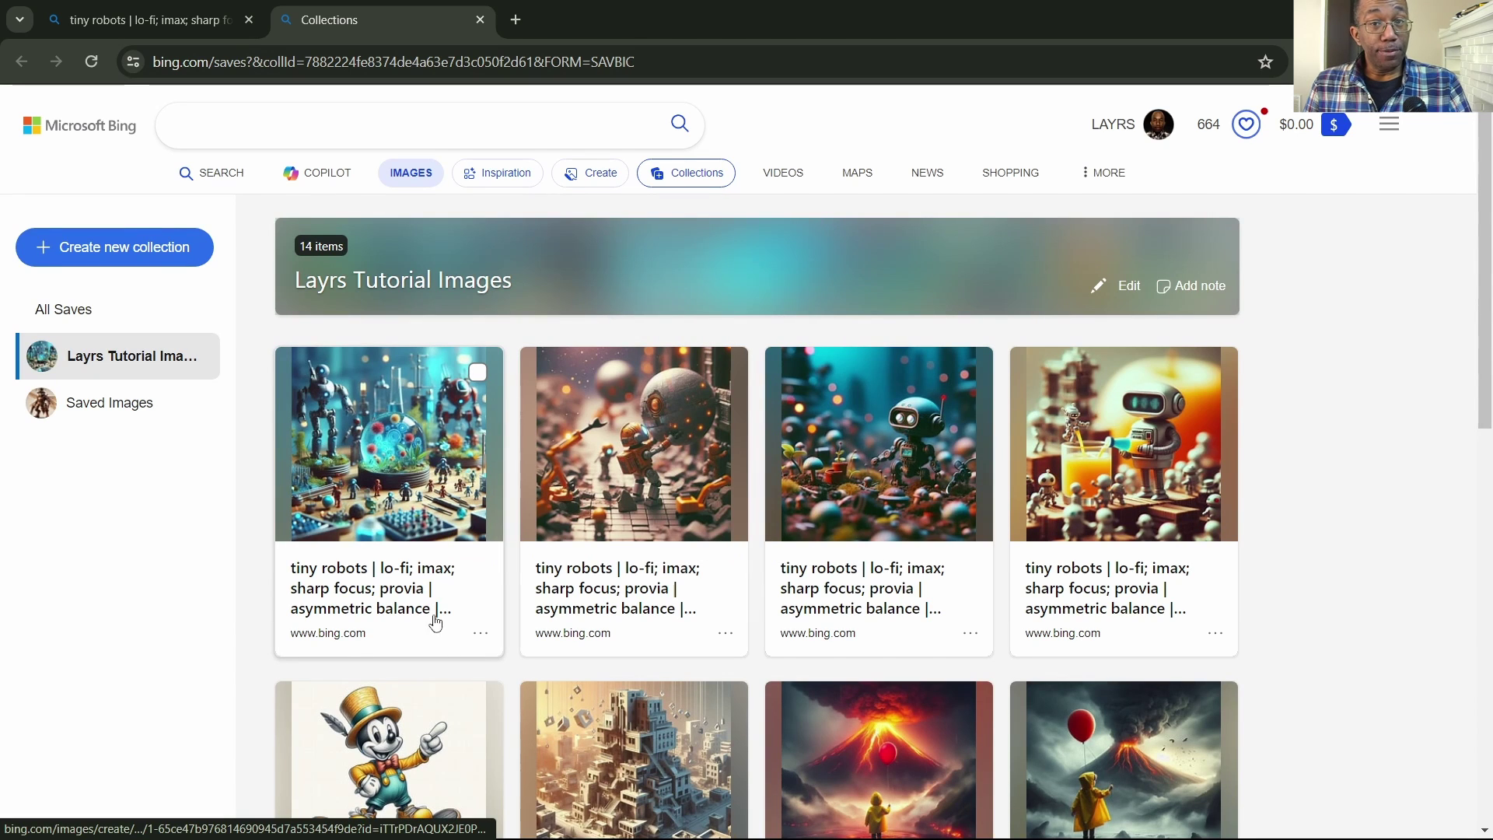
left_click(398, 592)
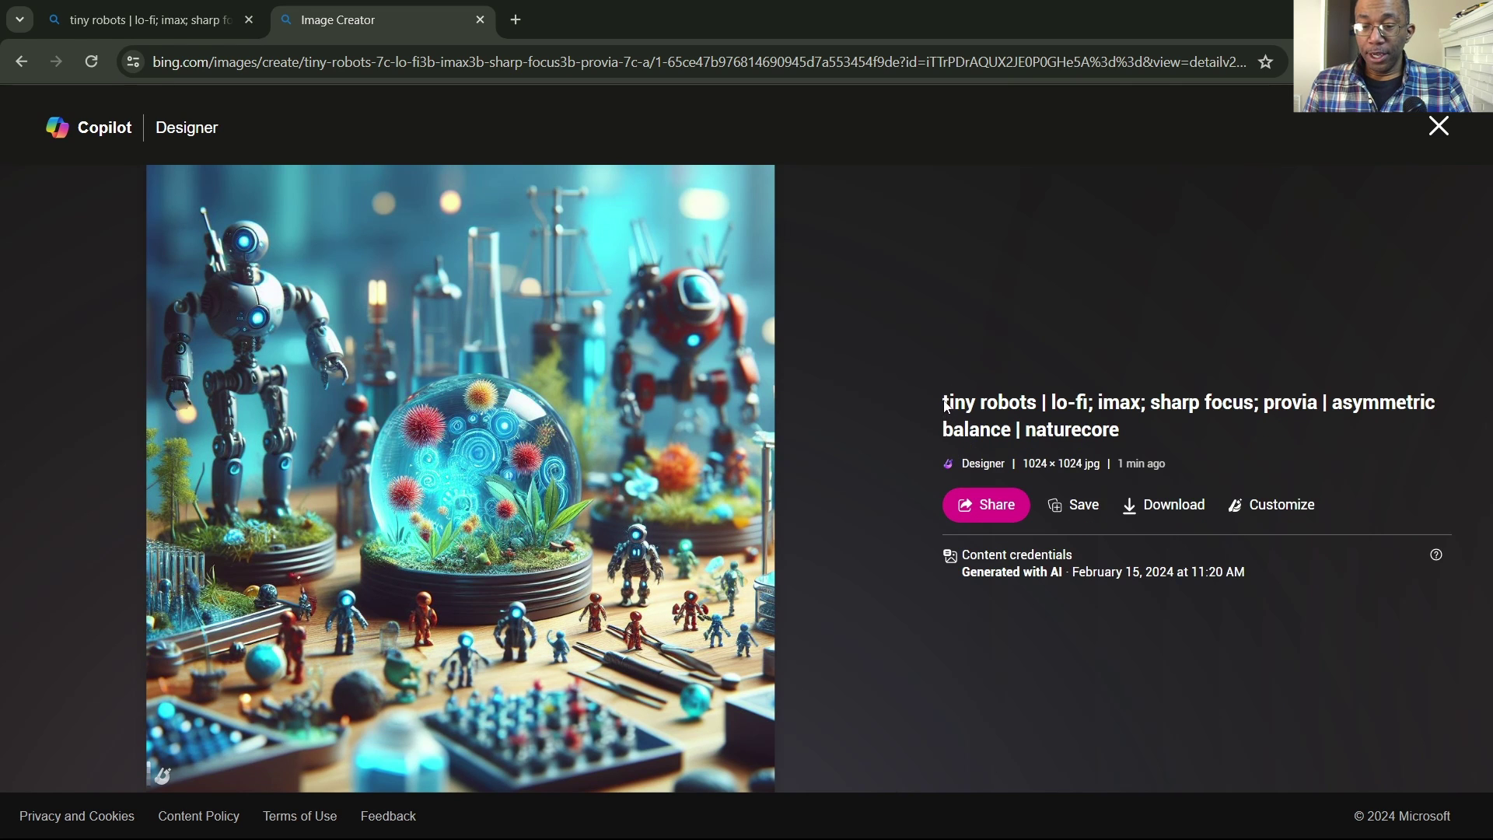
Close the glass-dome image view, return to the creations tab and empty the prompt box
left_click_drag(951, 403, 1137, 431)
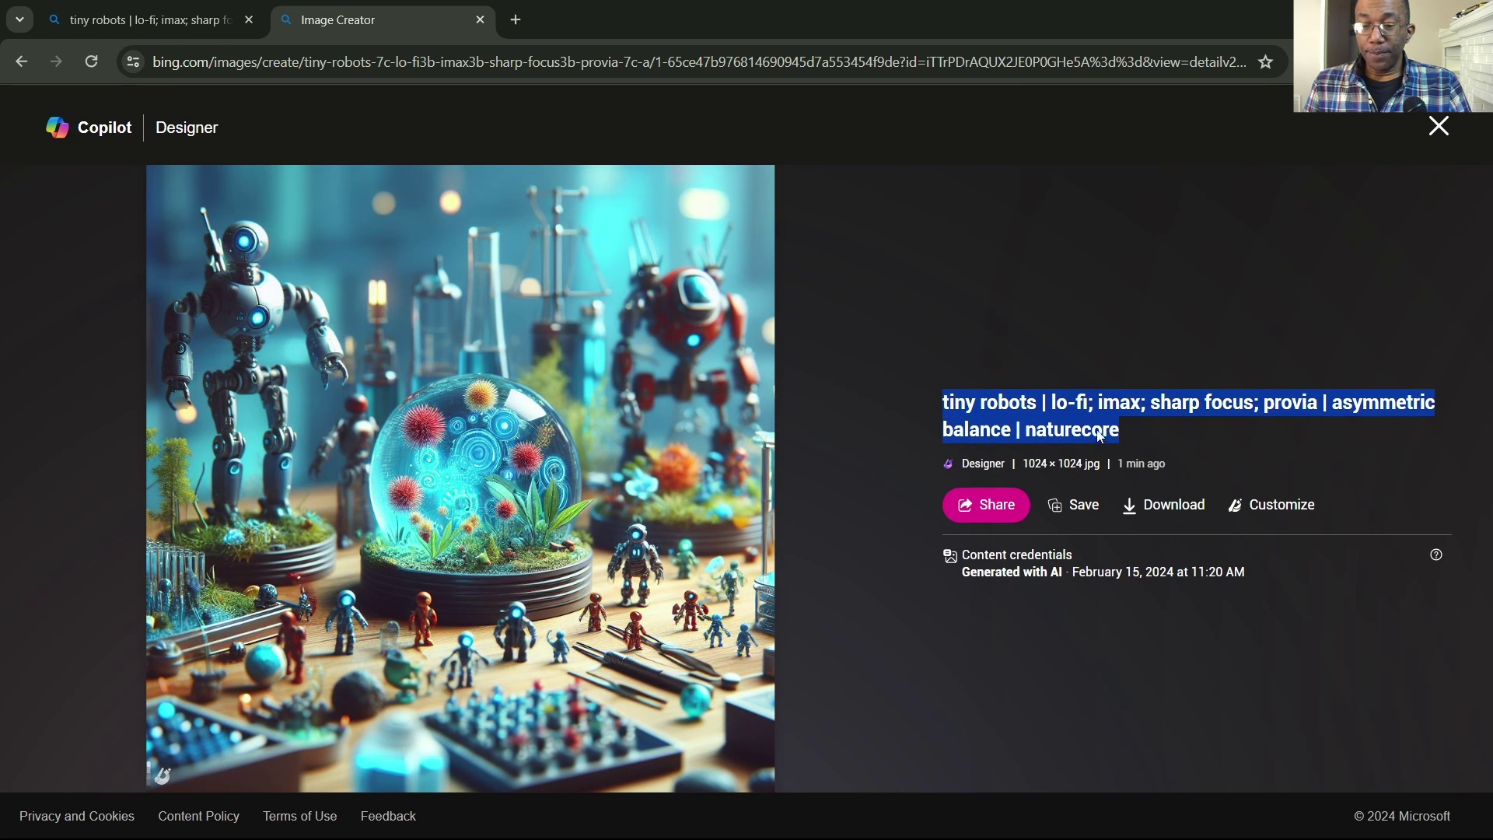
left_click(1446, 131)
key("ctrl+shift+Tab")
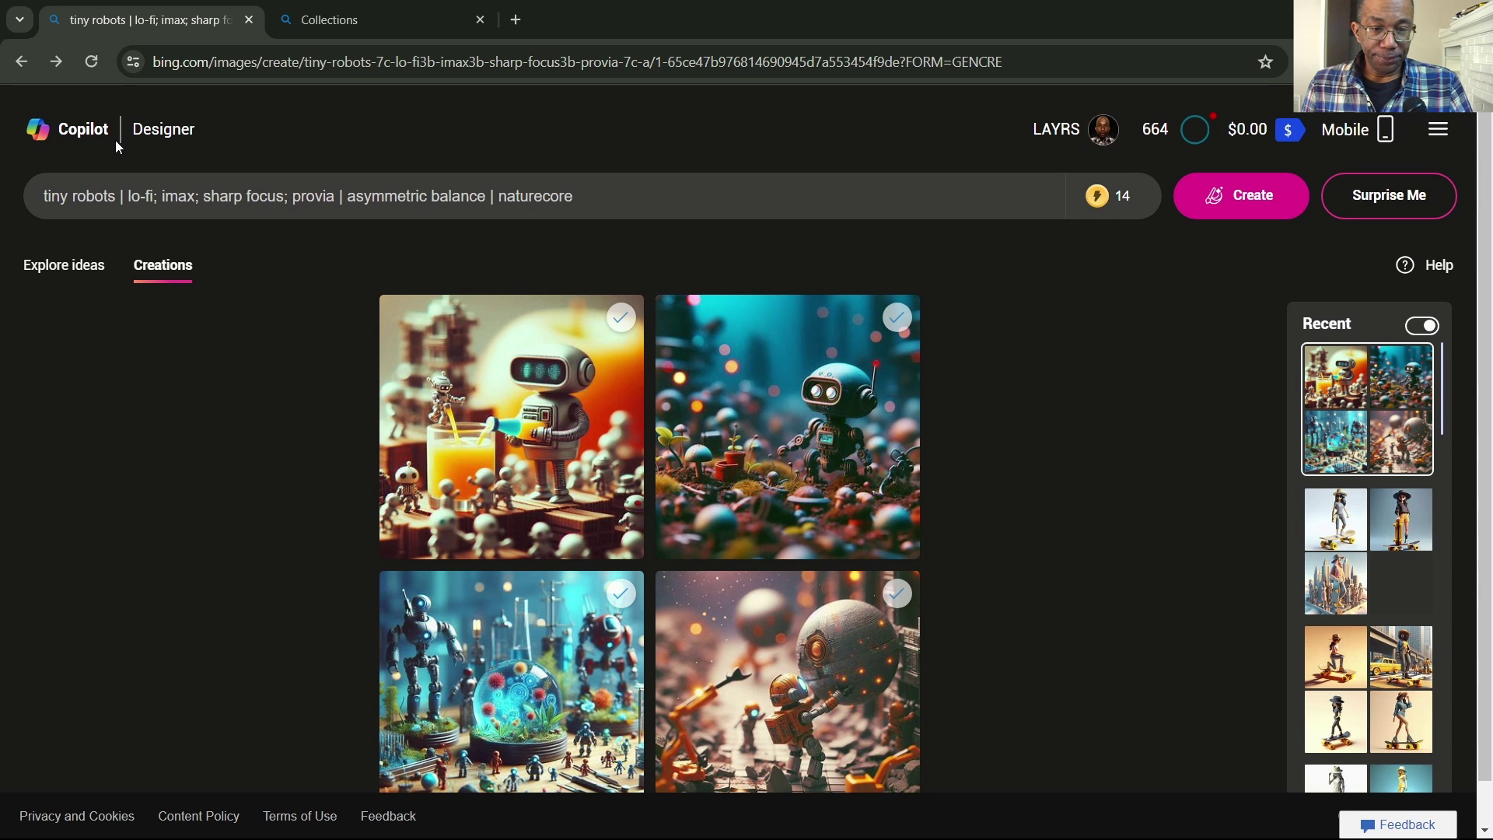
key("ctrl+a")
key("BackSpace")
key("super+period")
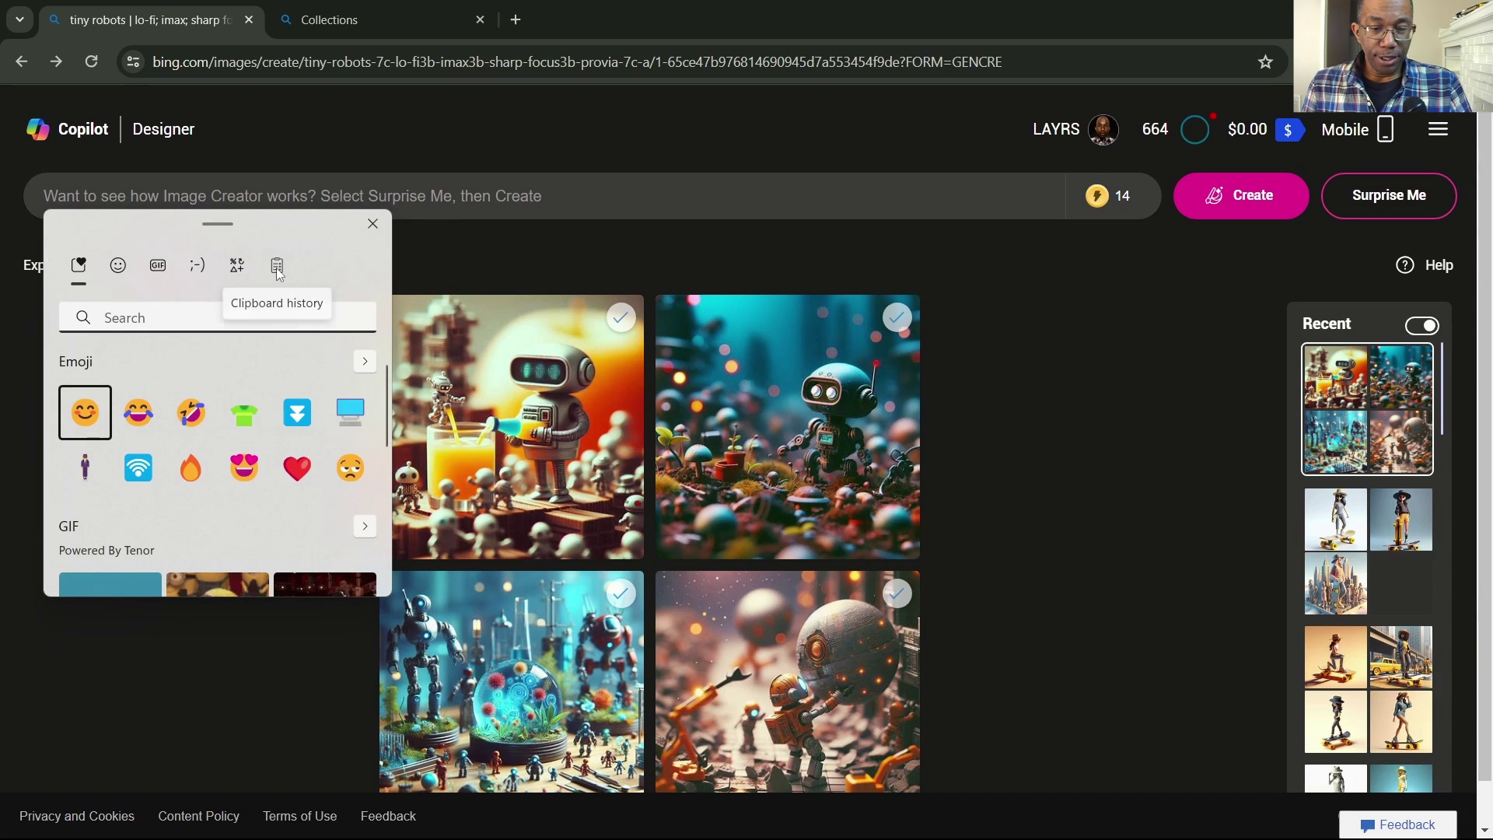
Paste 'Tall woman sitting at a desk, miniature, 8k, game' from clipboard history
left_click(278, 267)
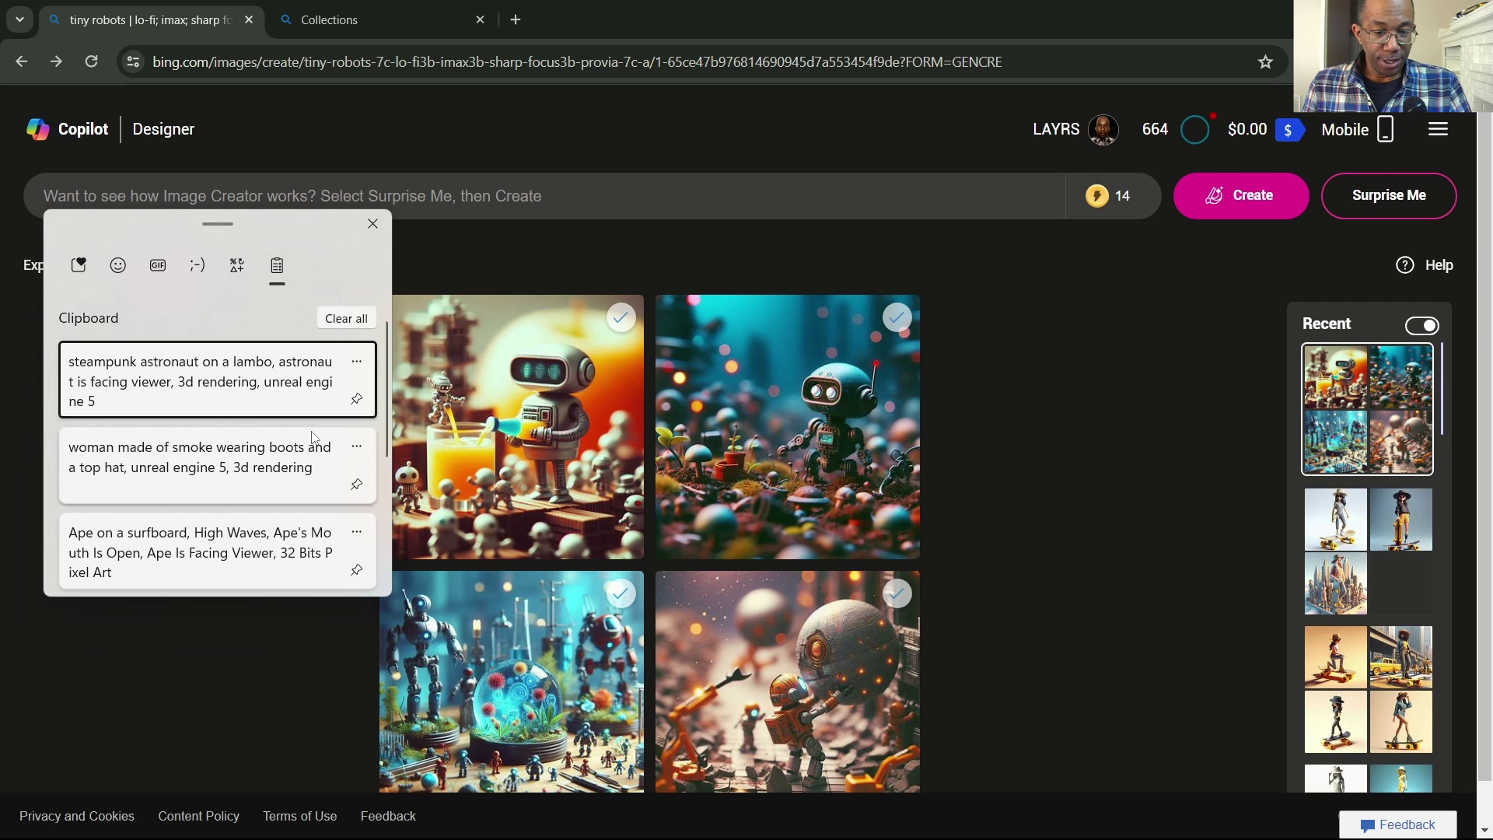
scroll(315, 438, "down", 3)
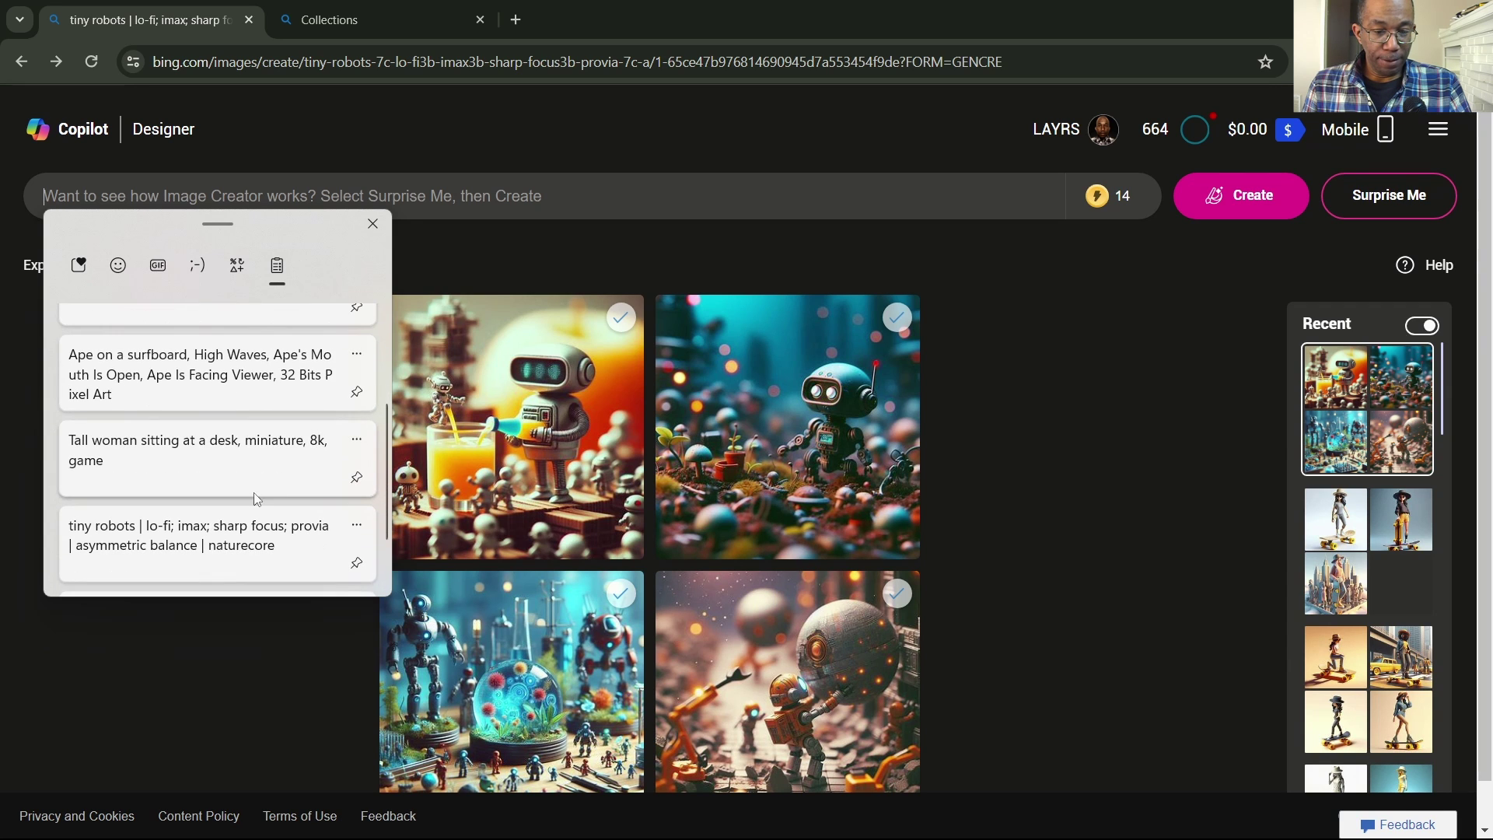
left_click(208, 446)
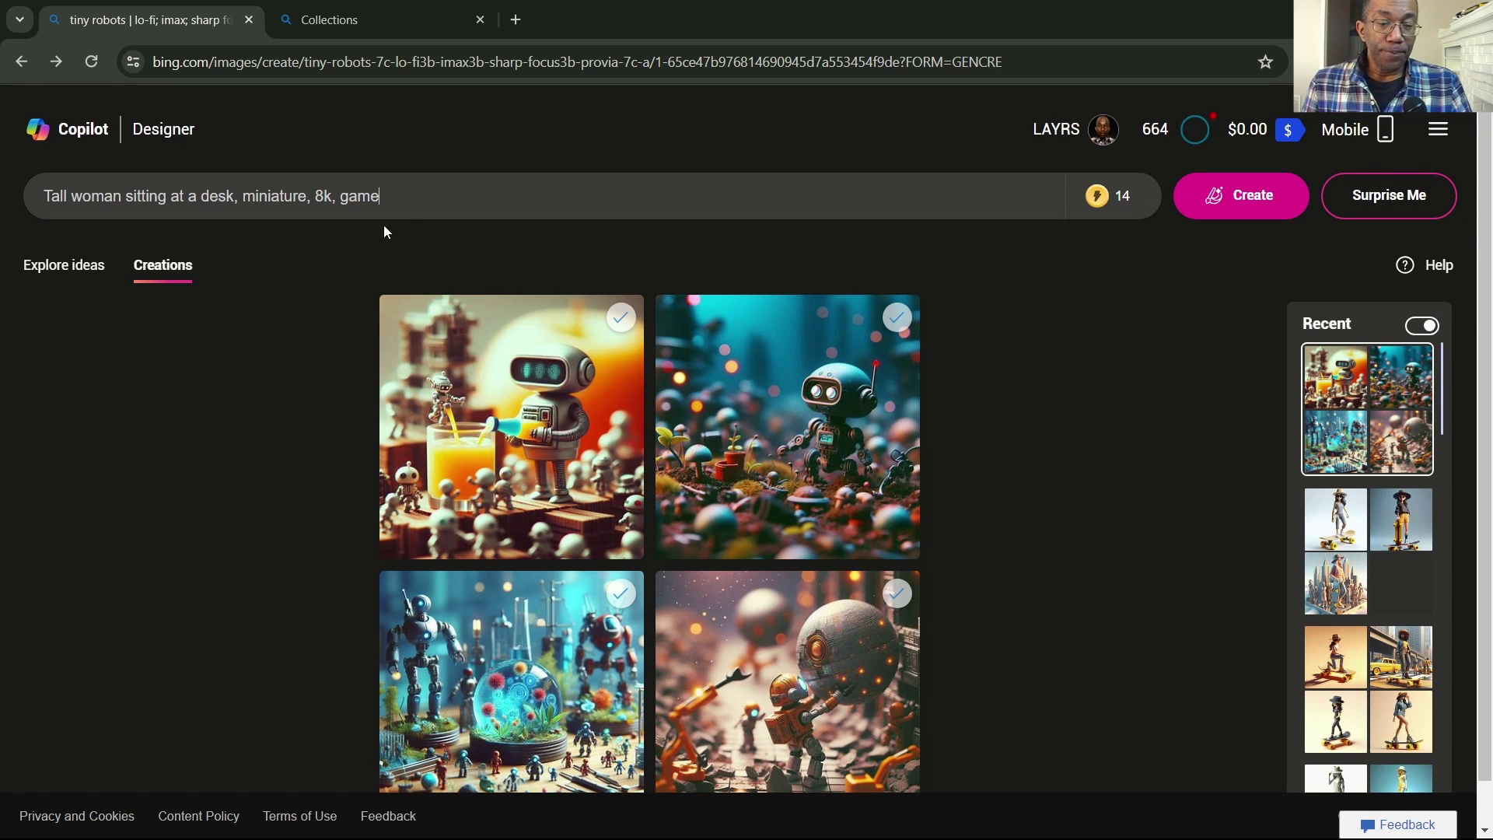
Highlight the words woman, sitting, Tall and miniature in the prompt to explain them
left_click_drag(75, 198, 114, 201)
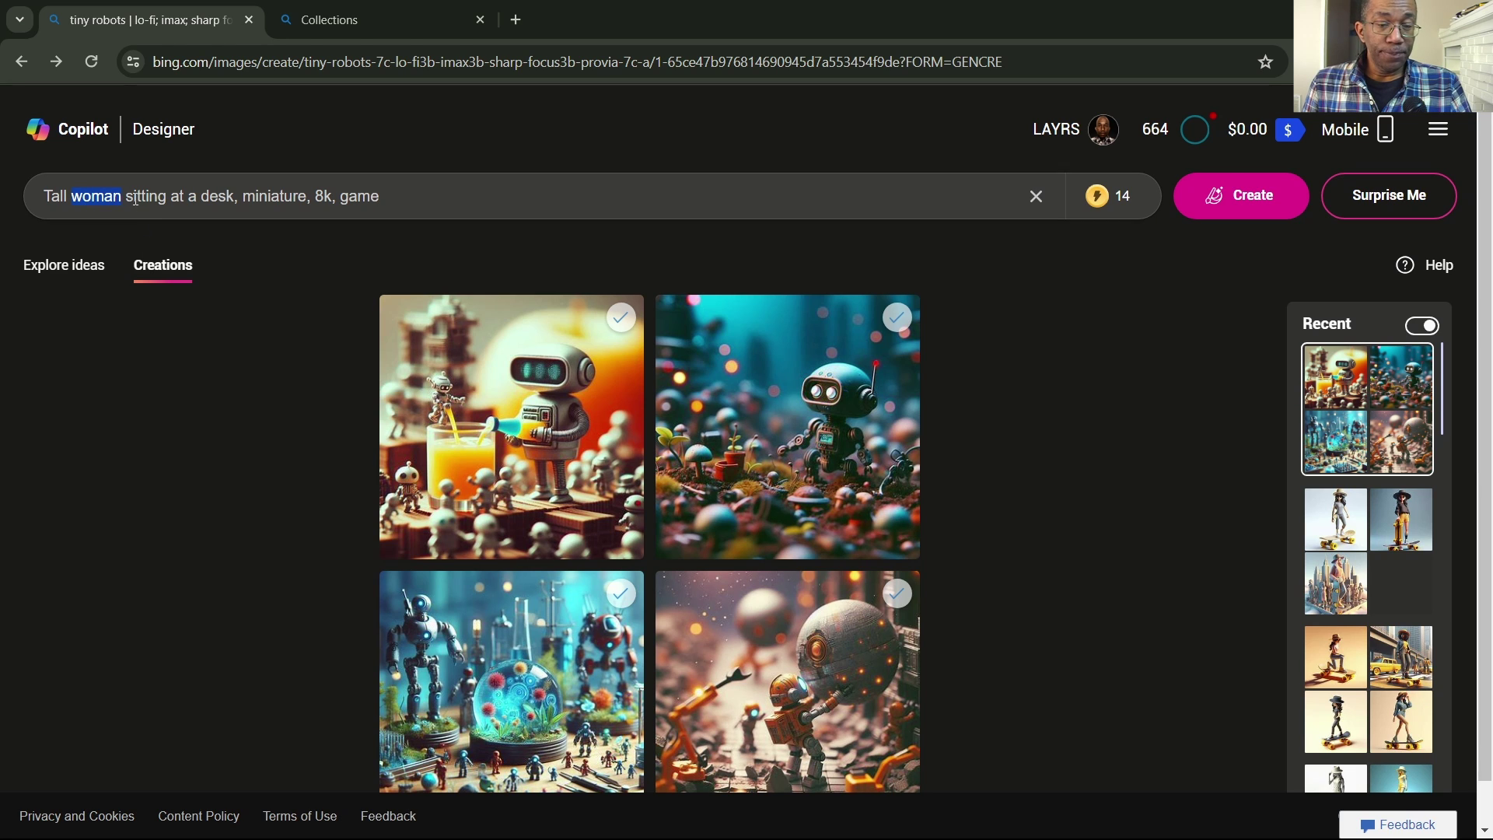
left_click_drag(130, 193, 152, 192)
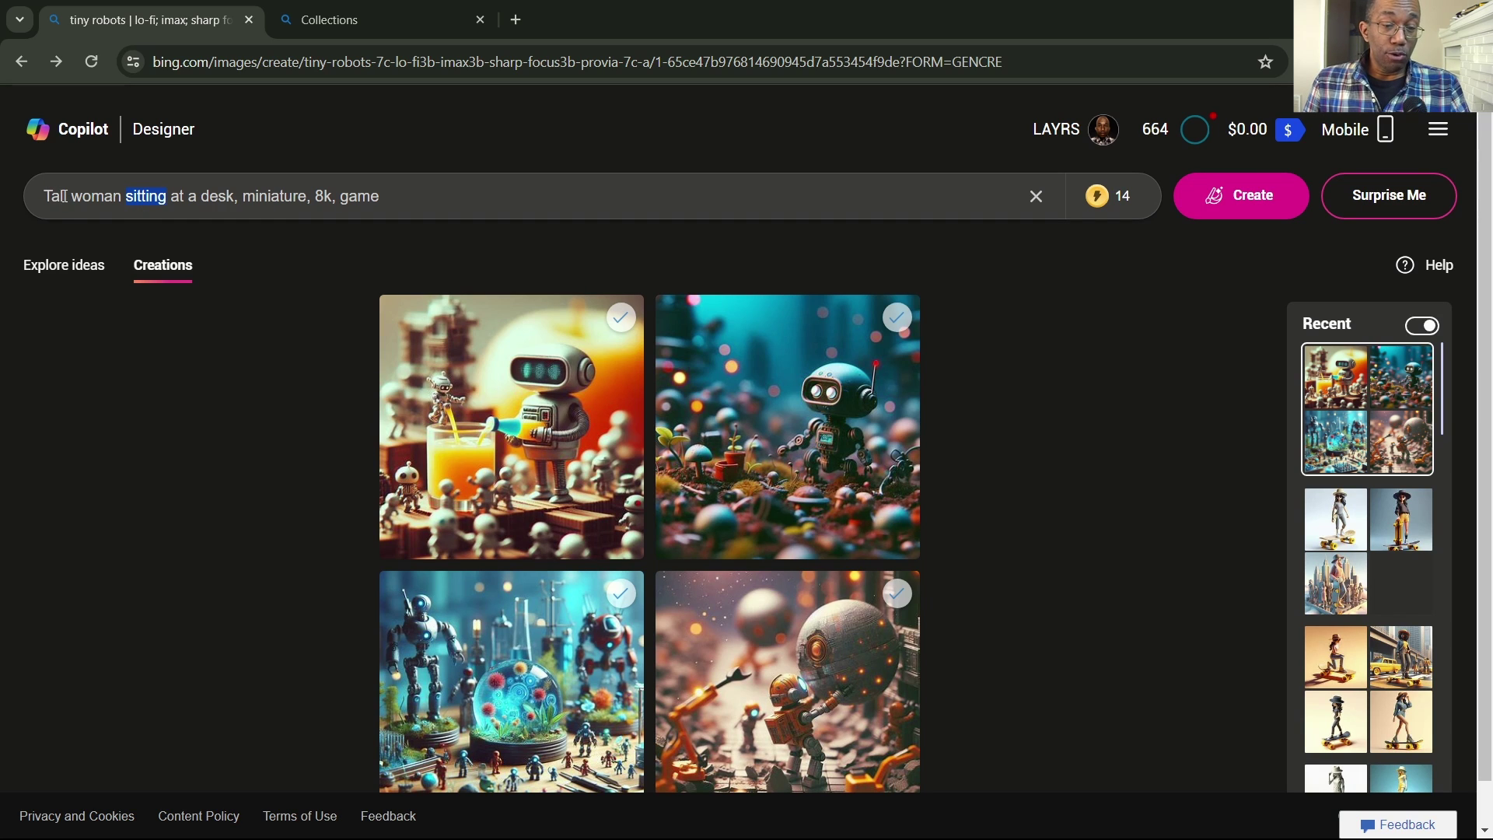
left_click_drag(69, 197, 56, 202)
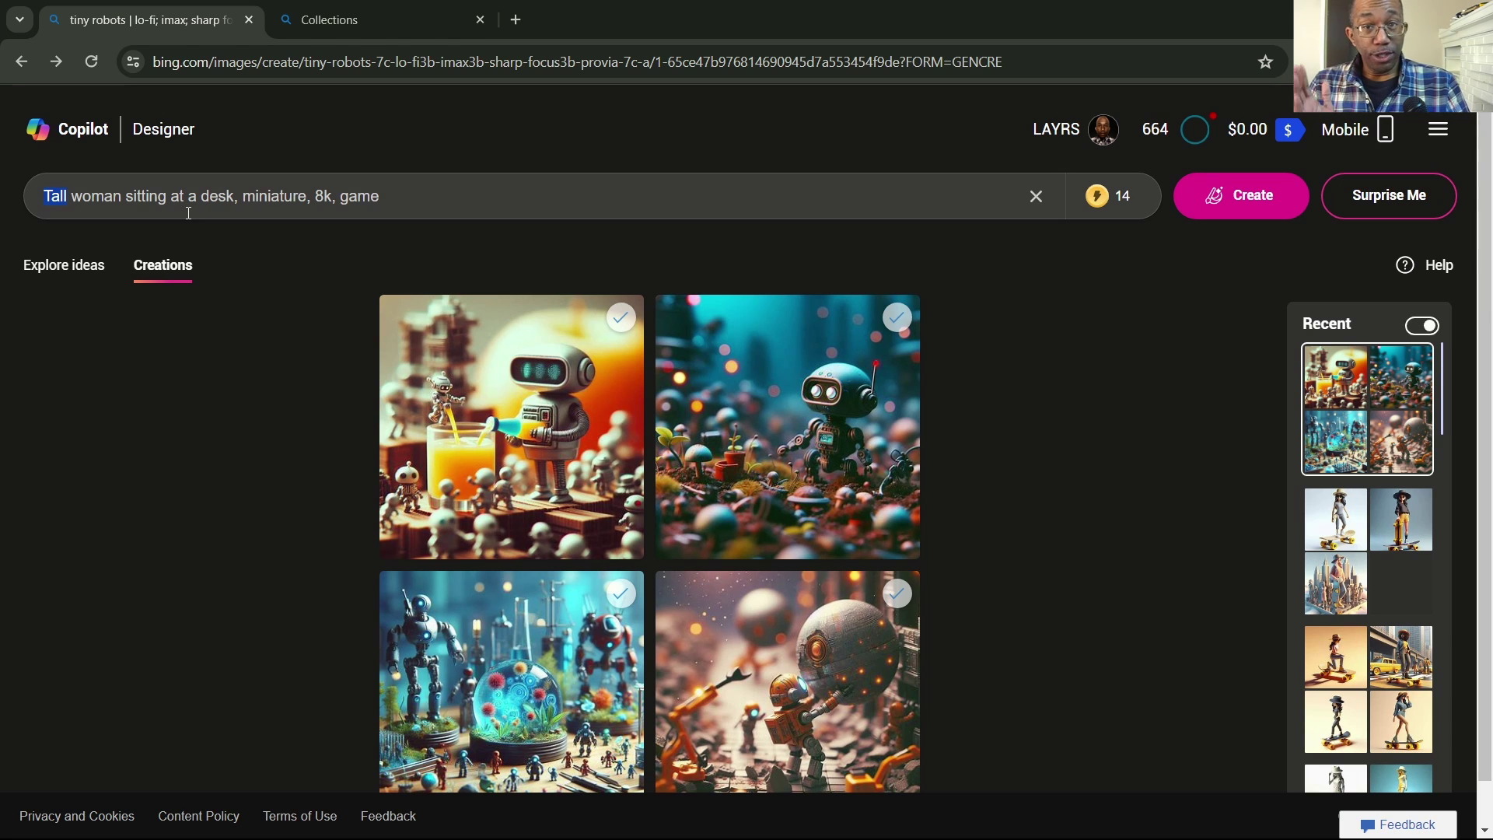
left_click_drag(243, 198, 311, 199)
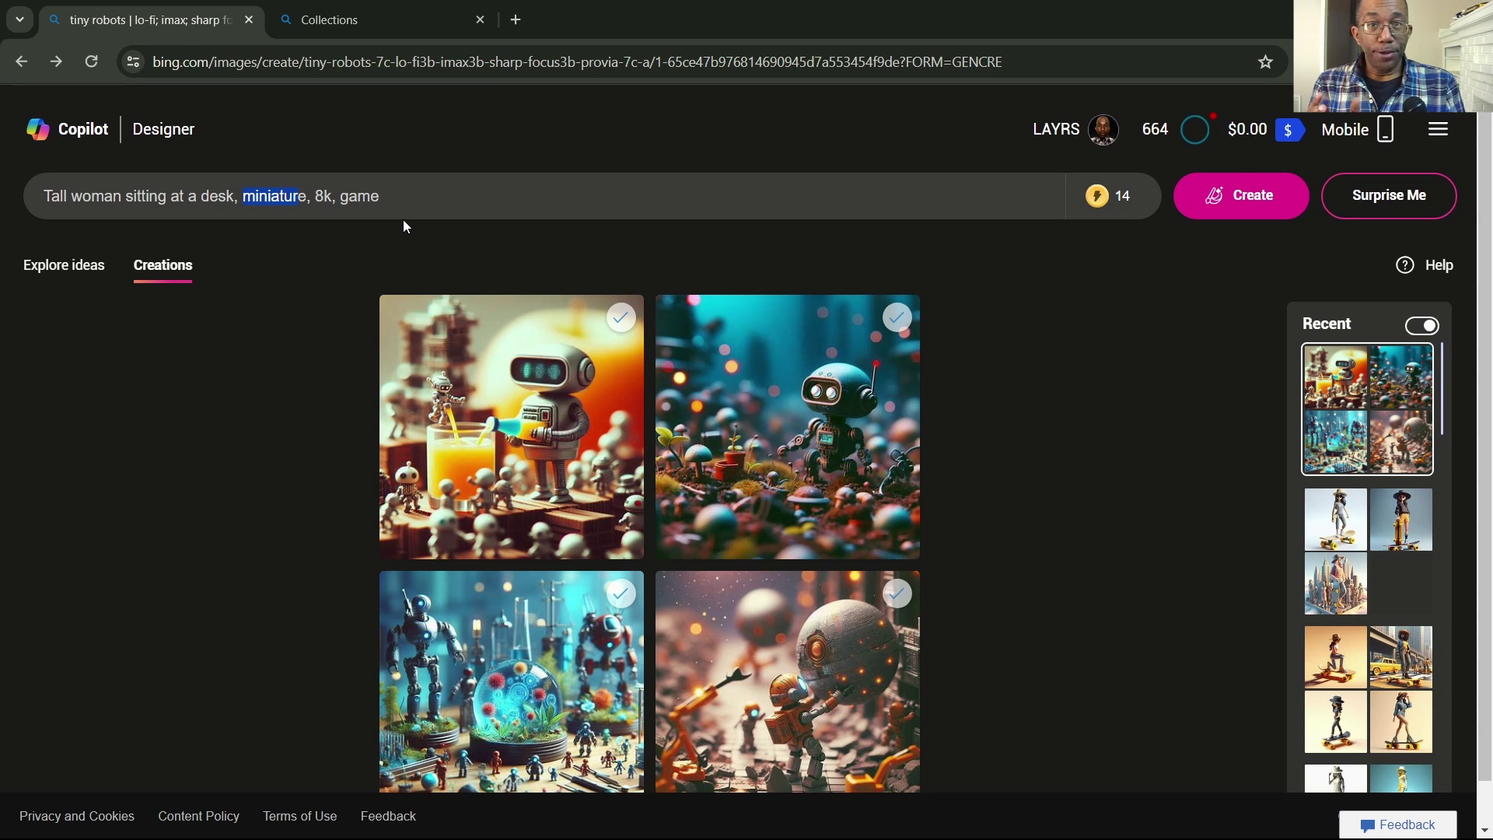
Generate the tall-woman-at-a-desk images and download the first one
left_click(440, 198)
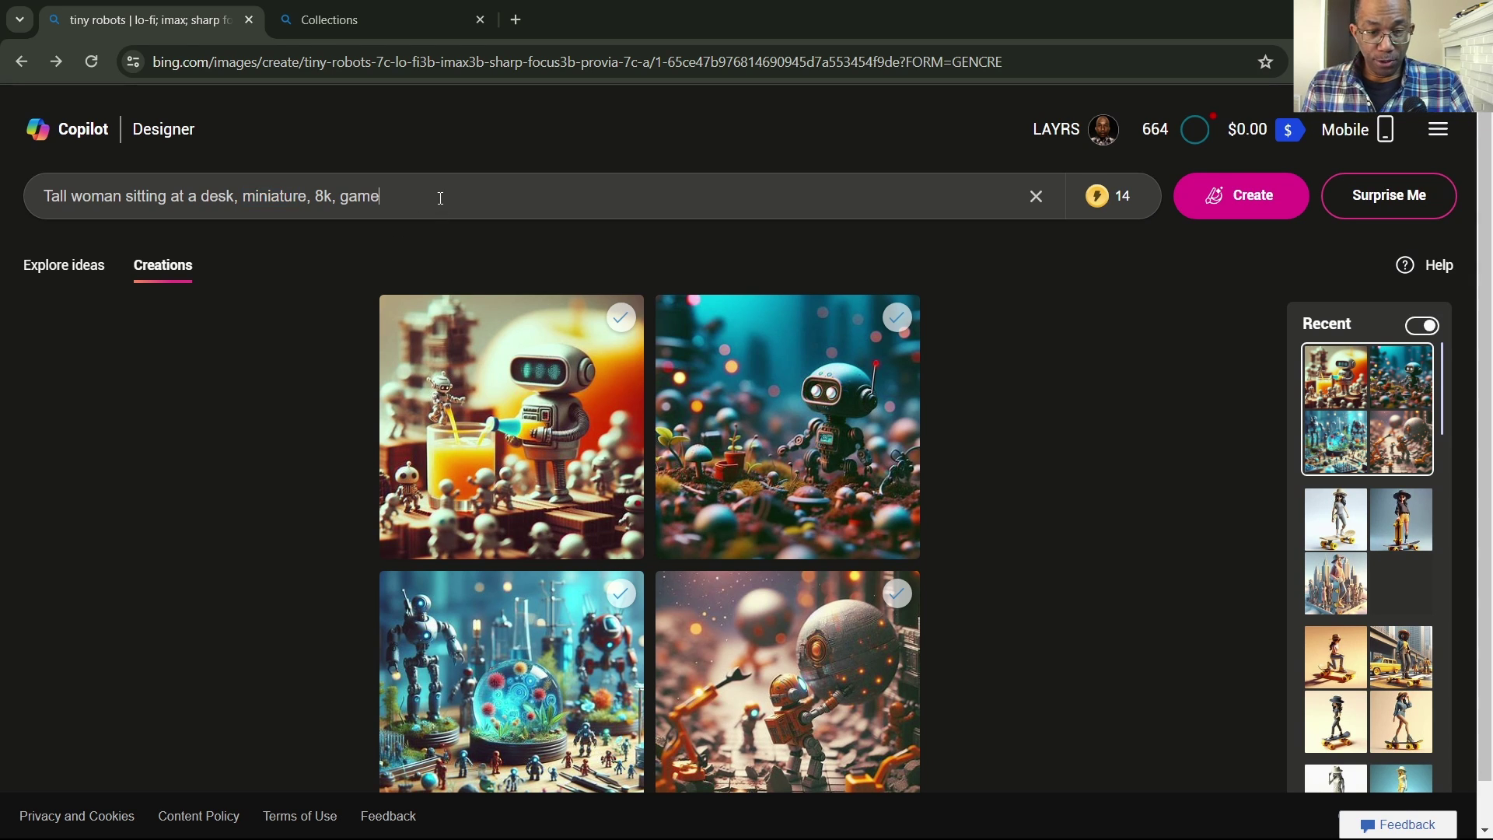
left_click(1252, 211)
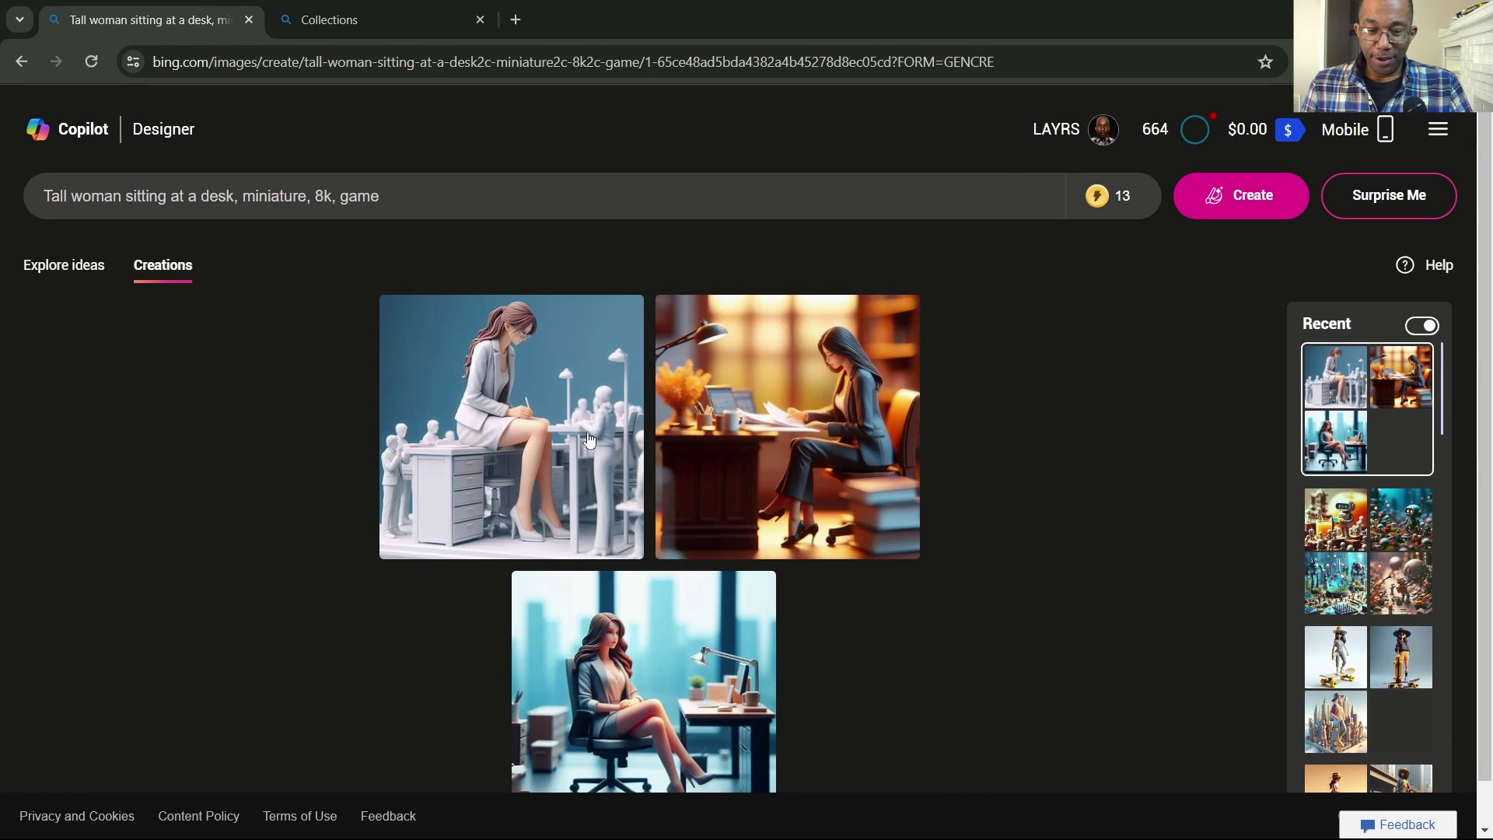
left_click(503, 424)
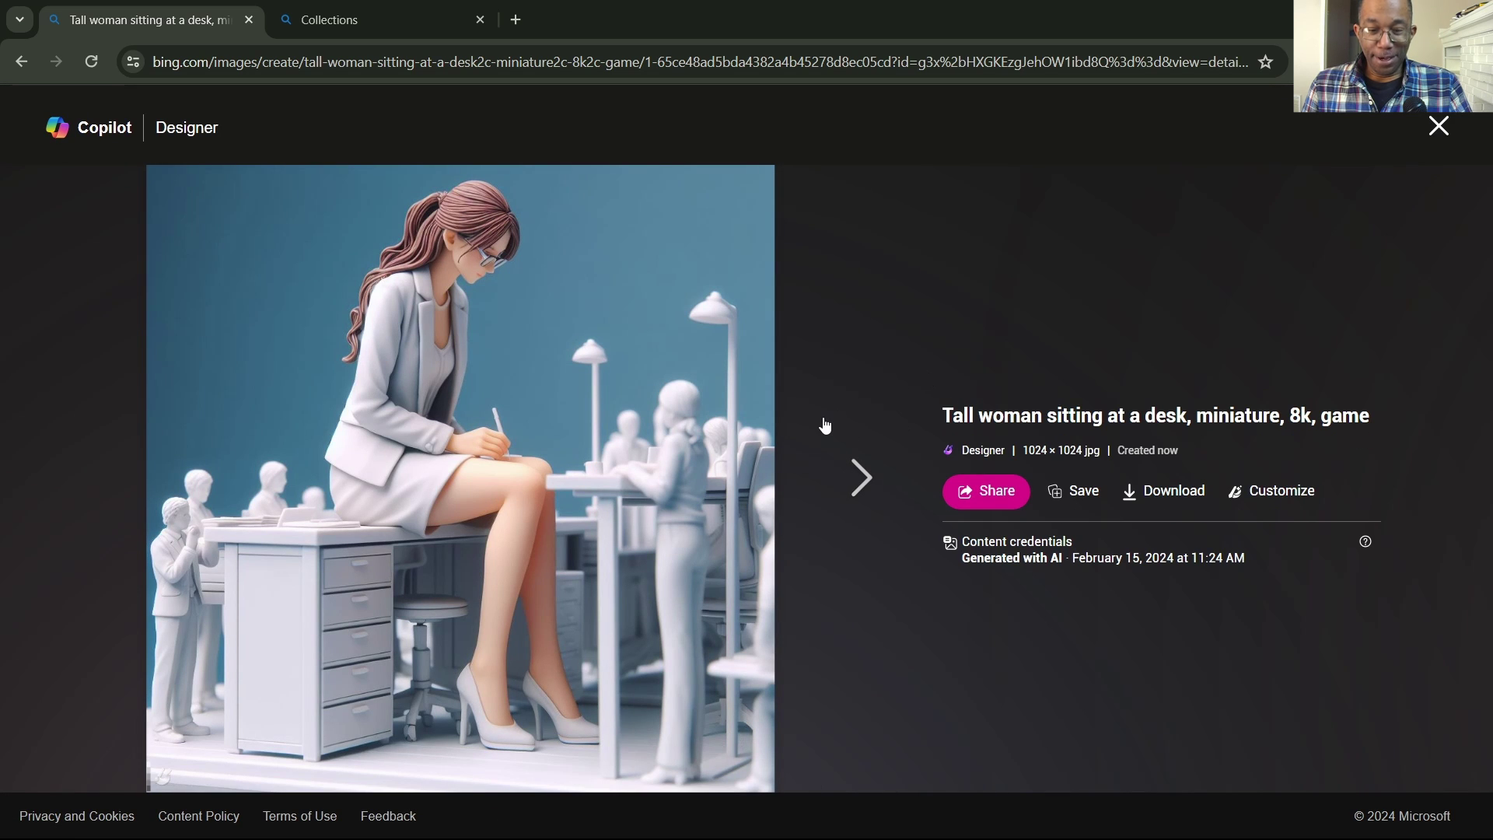
left_click(1186, 499)
Download the third desk-woman image, close the viewer and clear the prompt
left_click(856, 482)
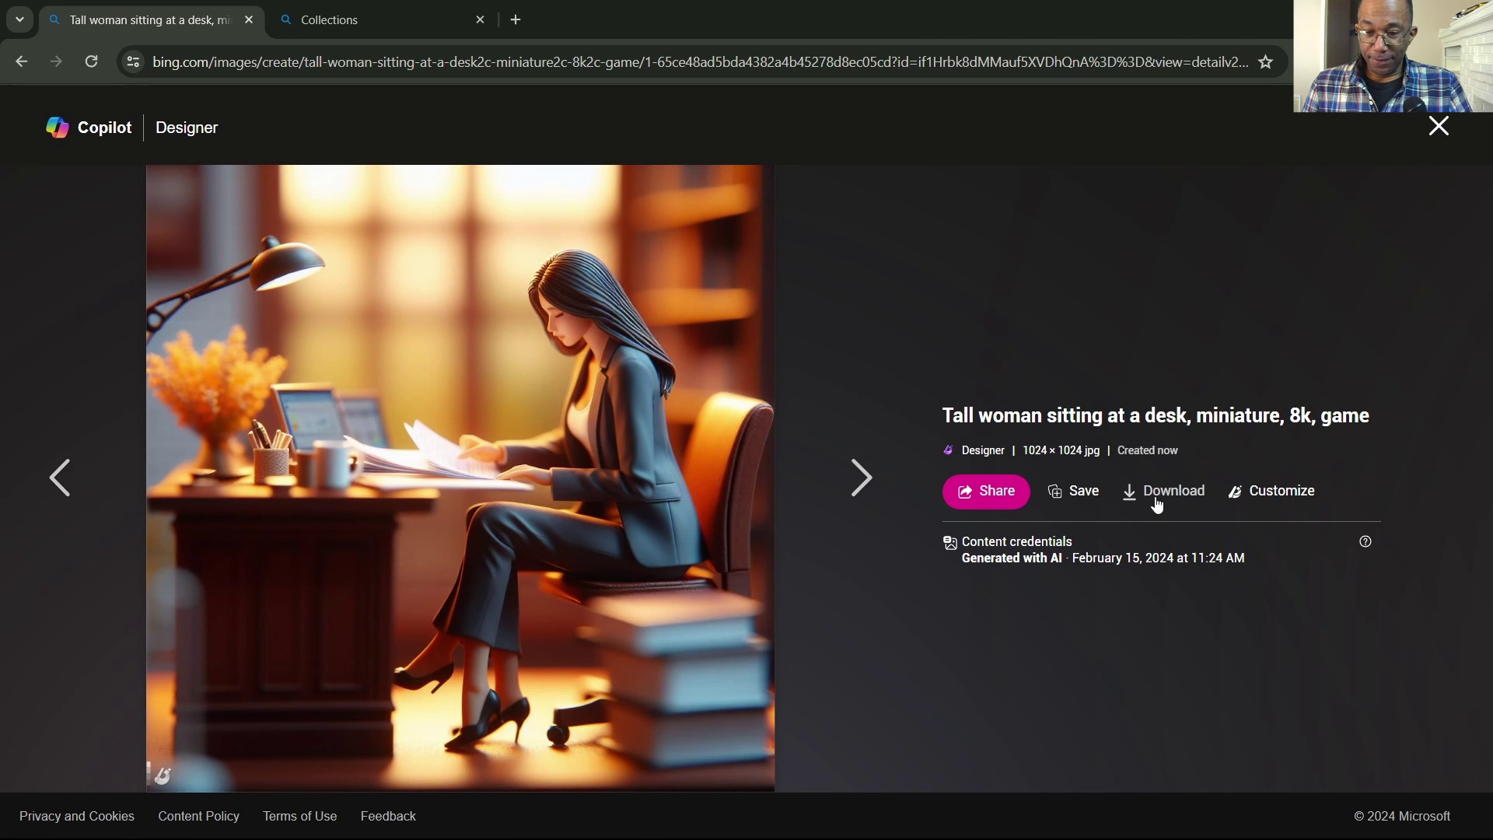
left_click(857, 480)
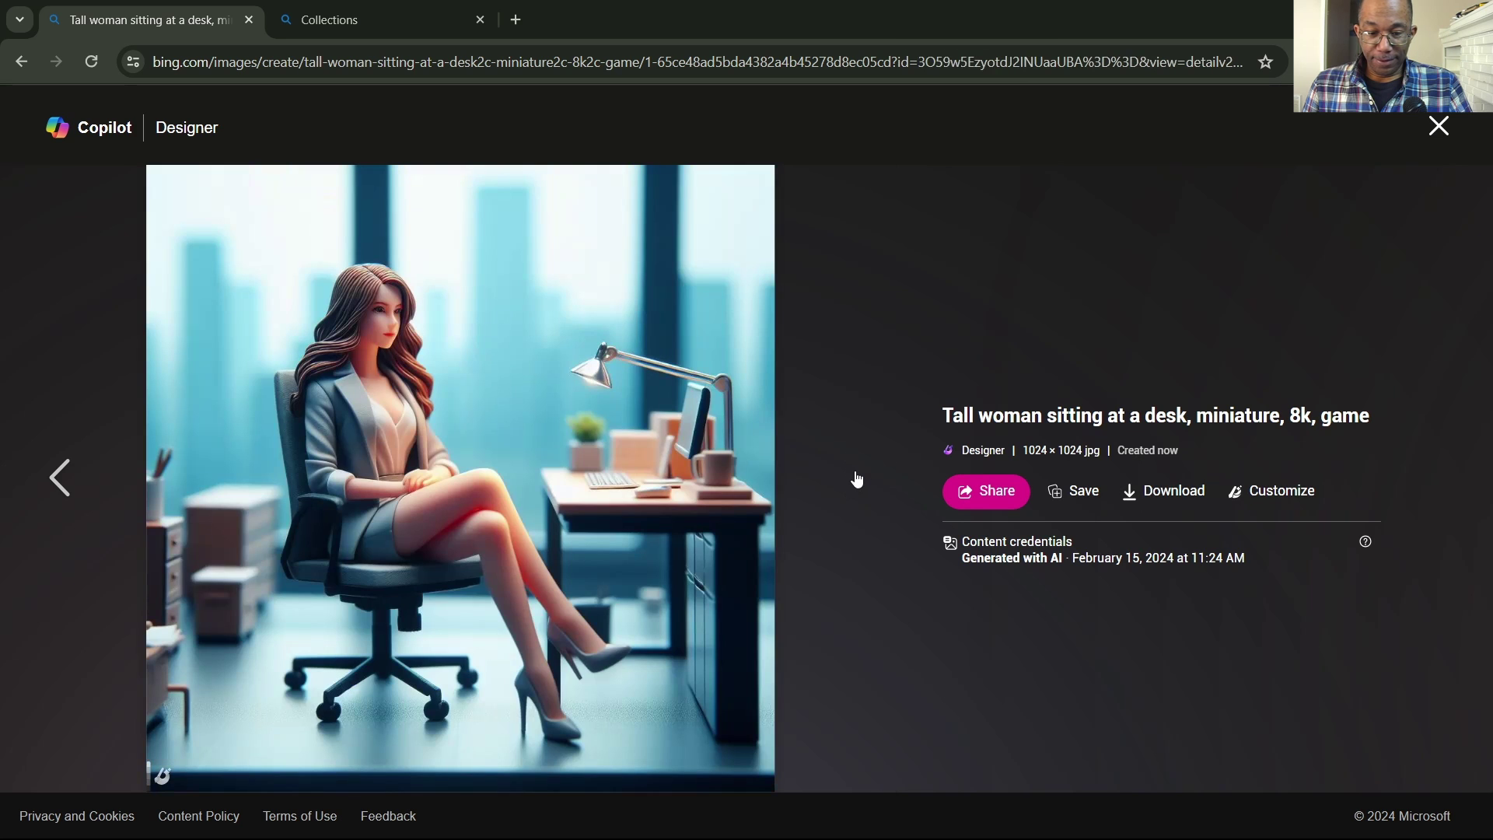
left_click(1164, 493)
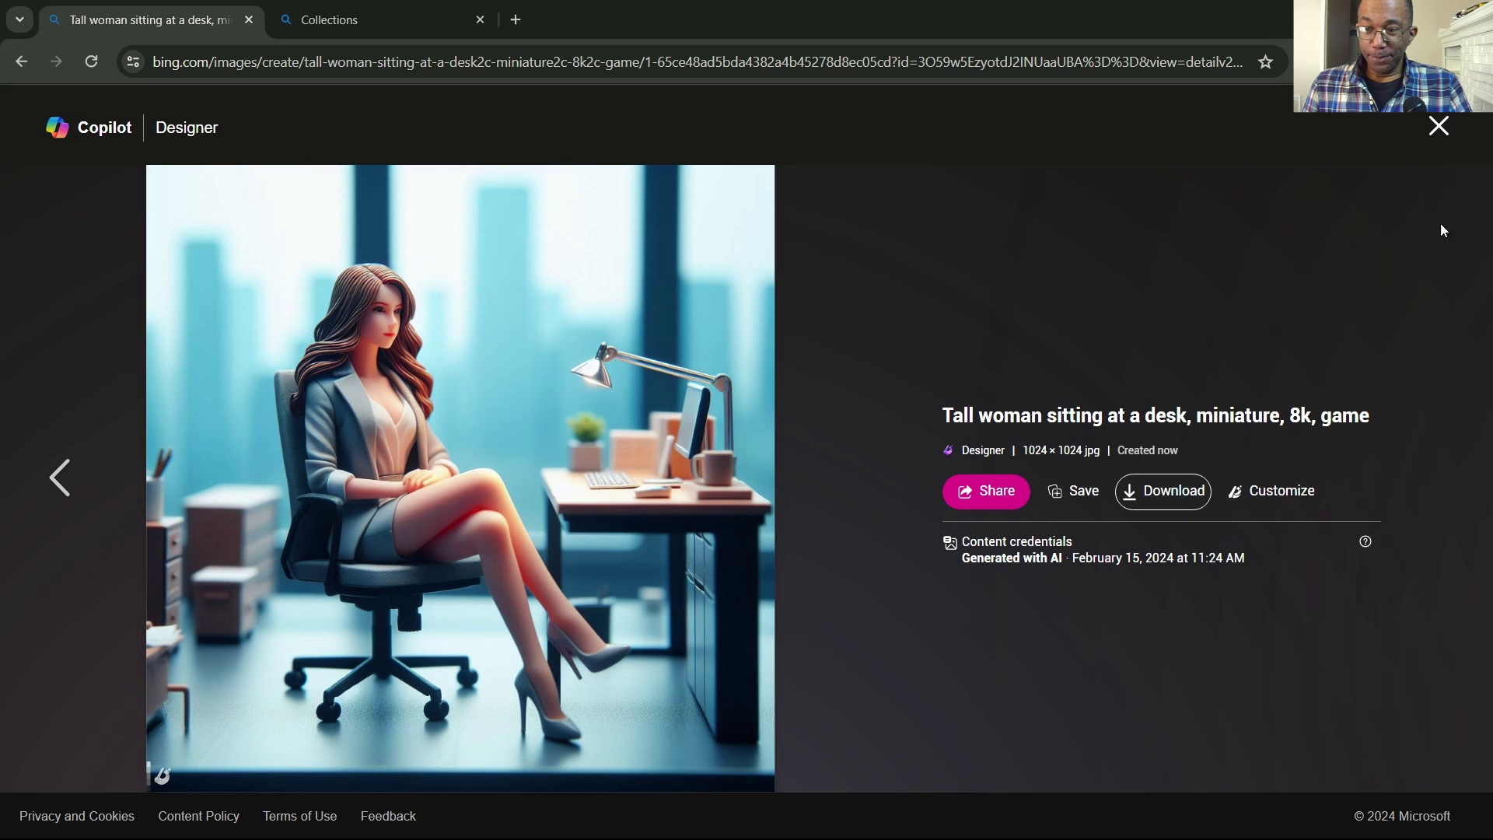
left_click(1439, 128)
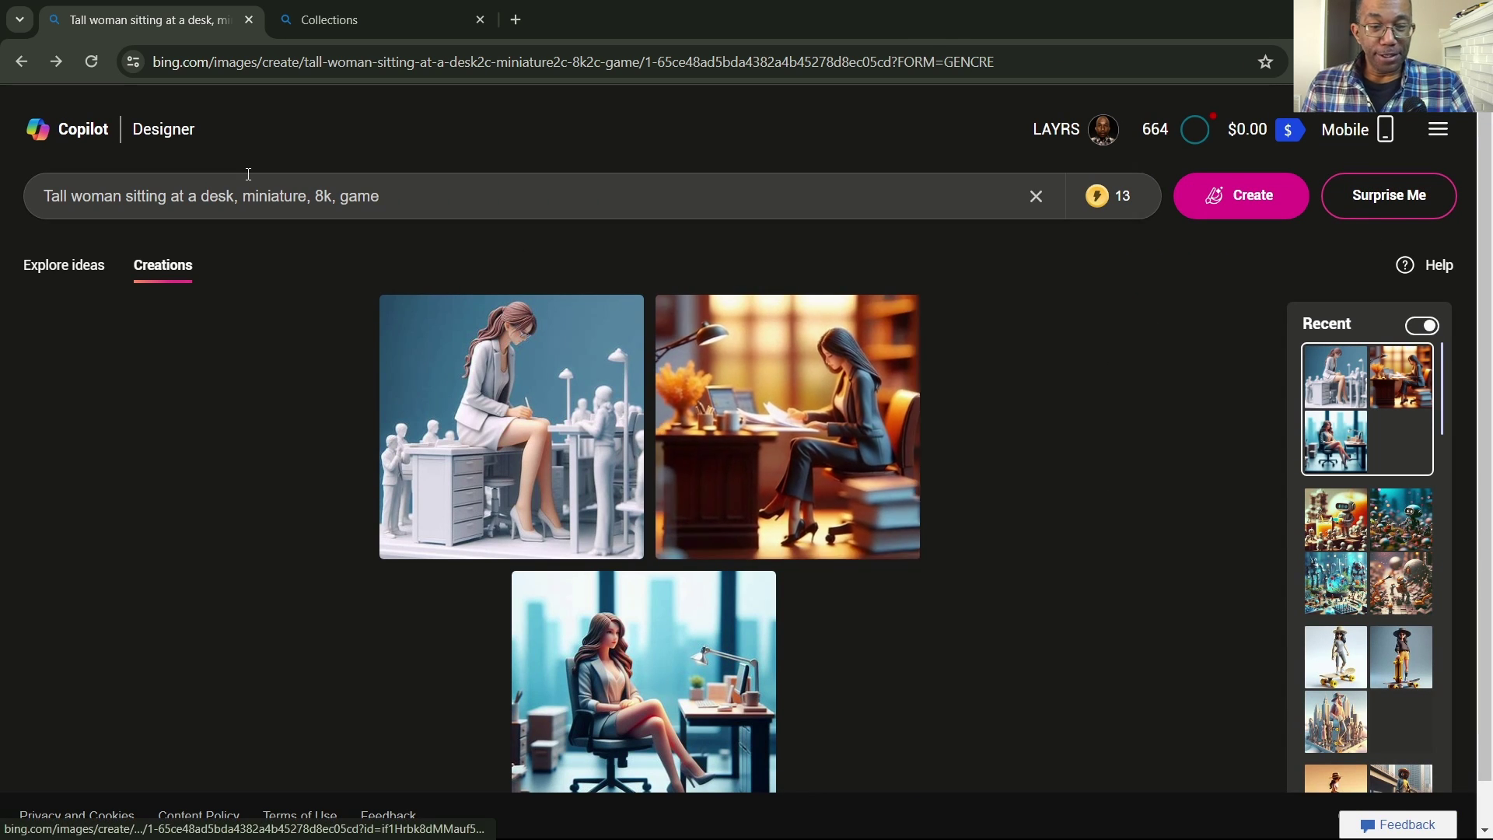
left_click(1037, 196)
Paste the steampunk astronaut on a lambo prompt from clipboard history and generate images
right_click(344, 192)
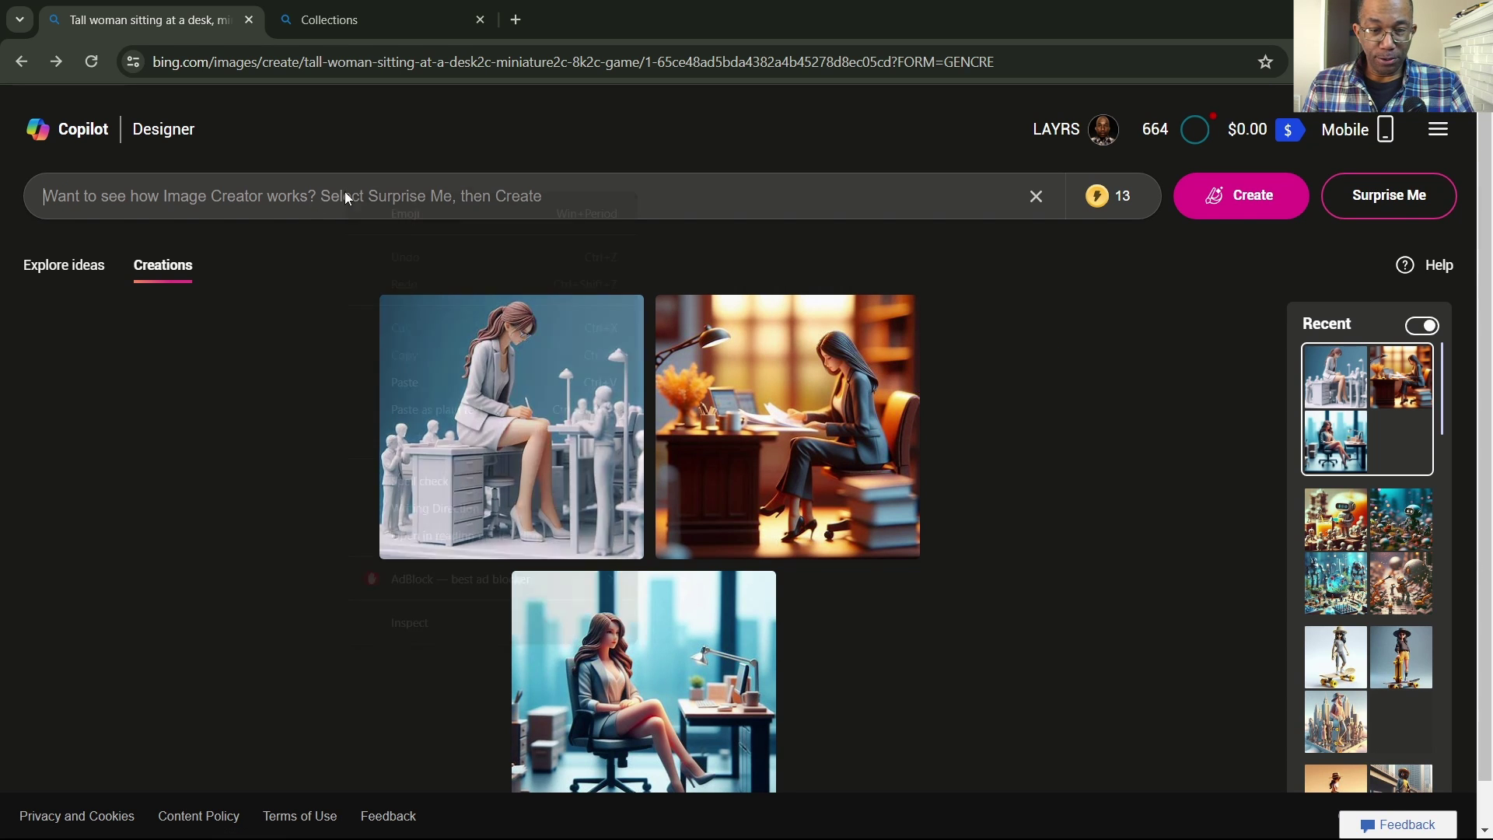
left_click(399, 216)
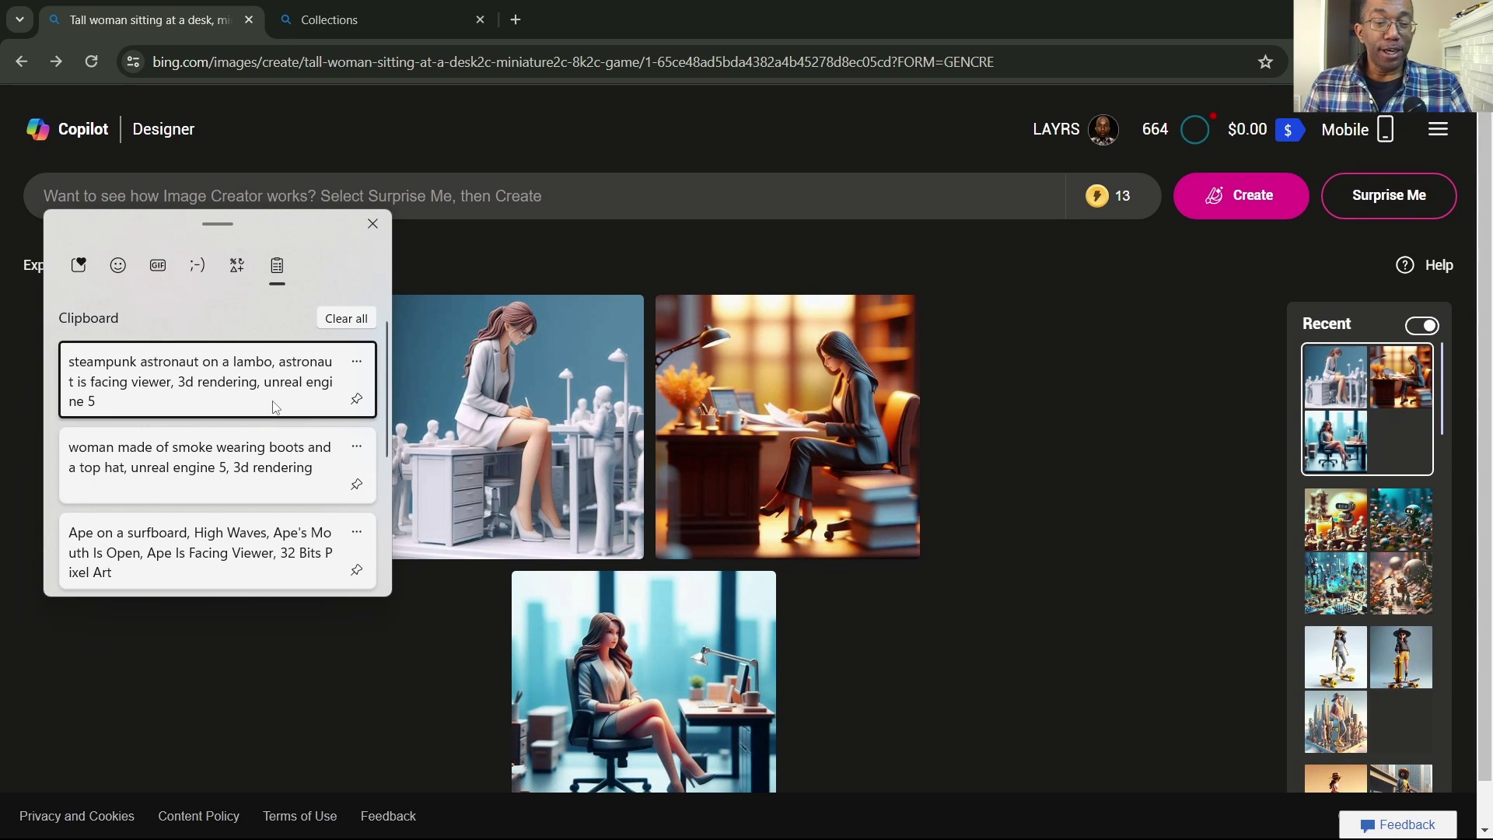
left_click(226, 383)
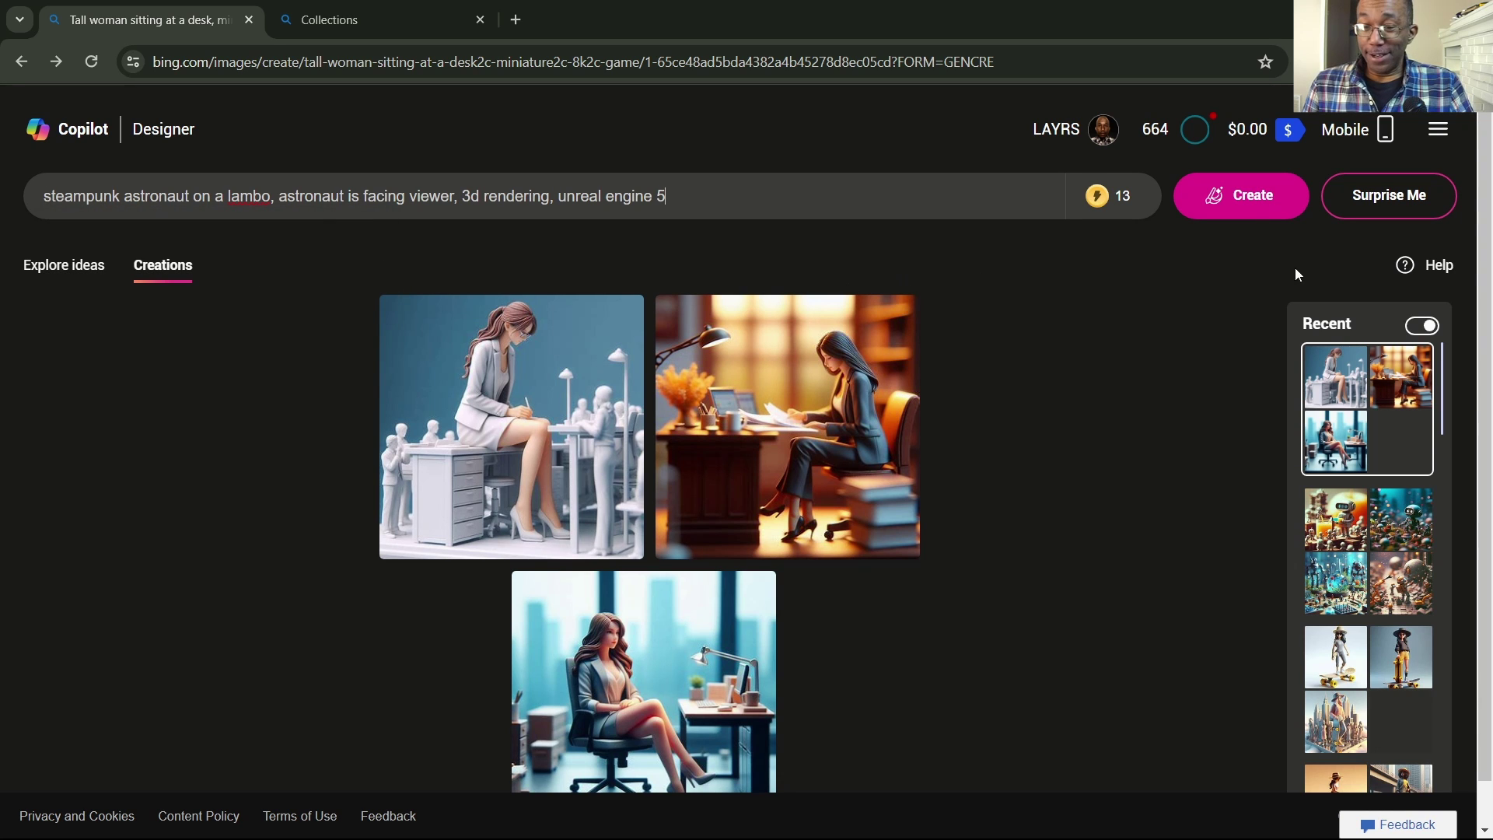
left_click(1240, 199)
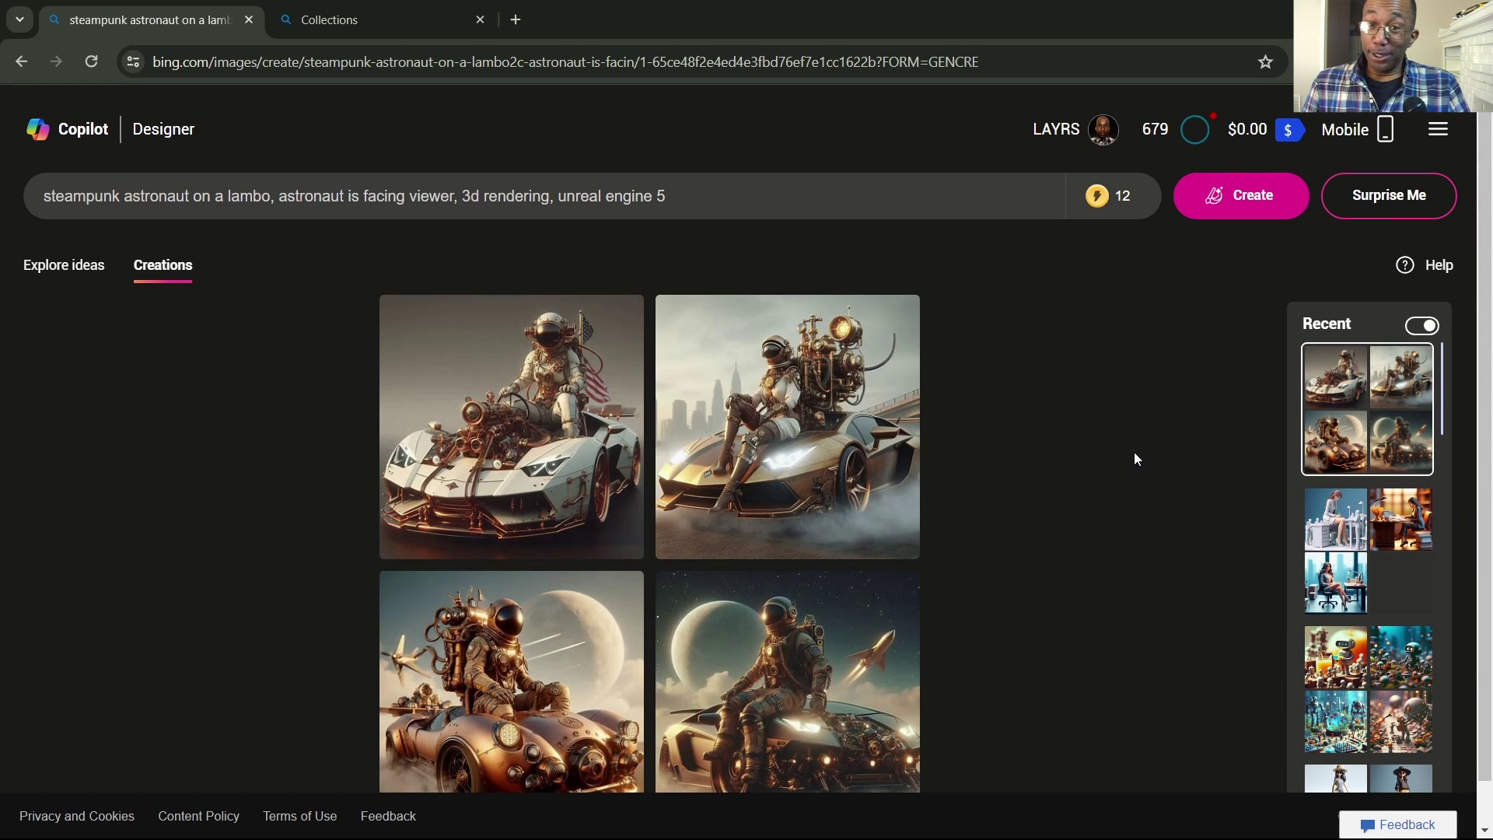
Step through the four astronaut images enlarged, including the gold Lambo and copper car
scroll(1187, 440, "down", 1)
left_click(542, 401)
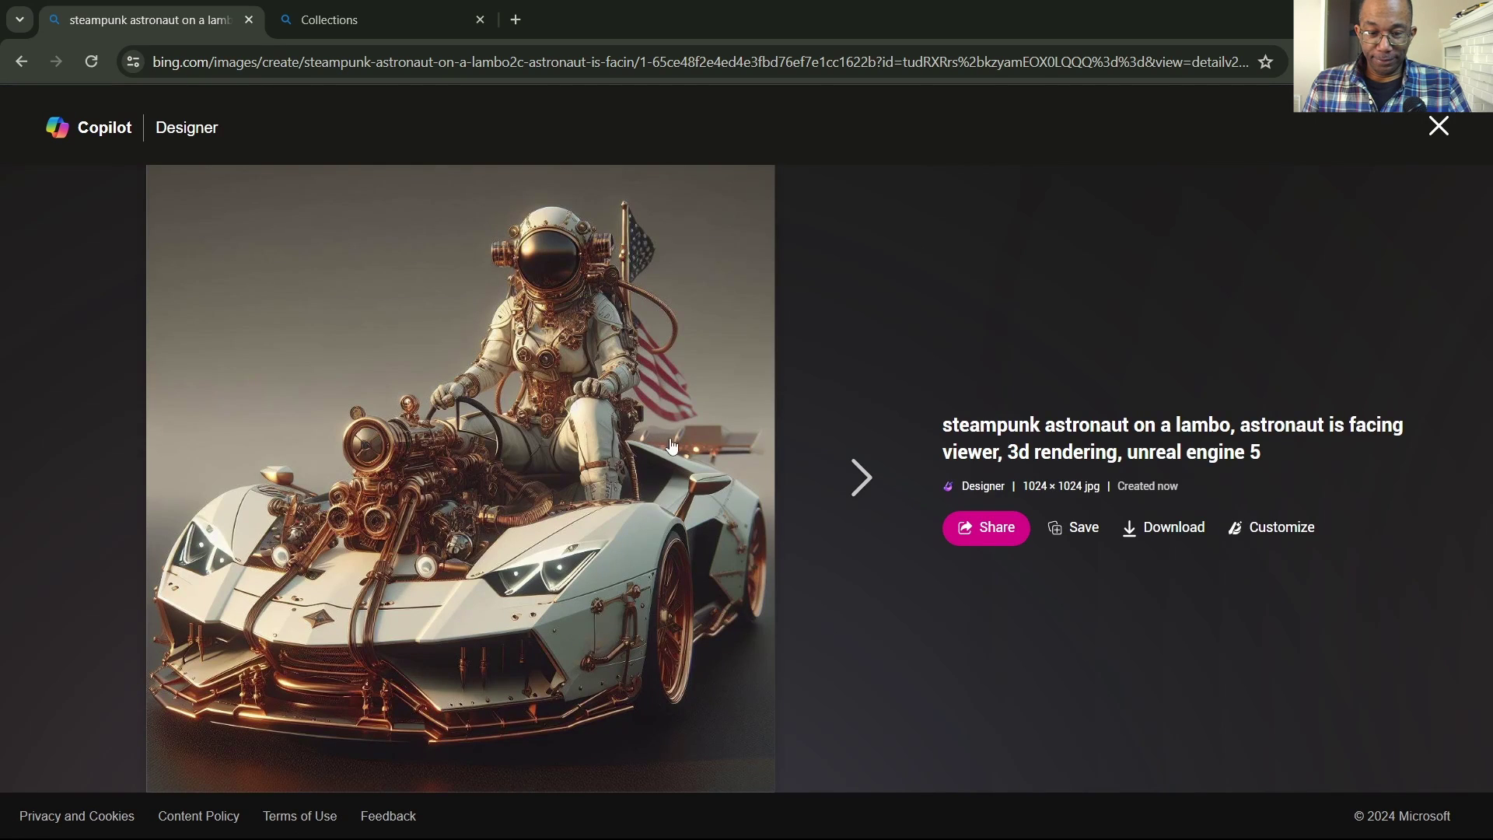
left_click(862, 476)
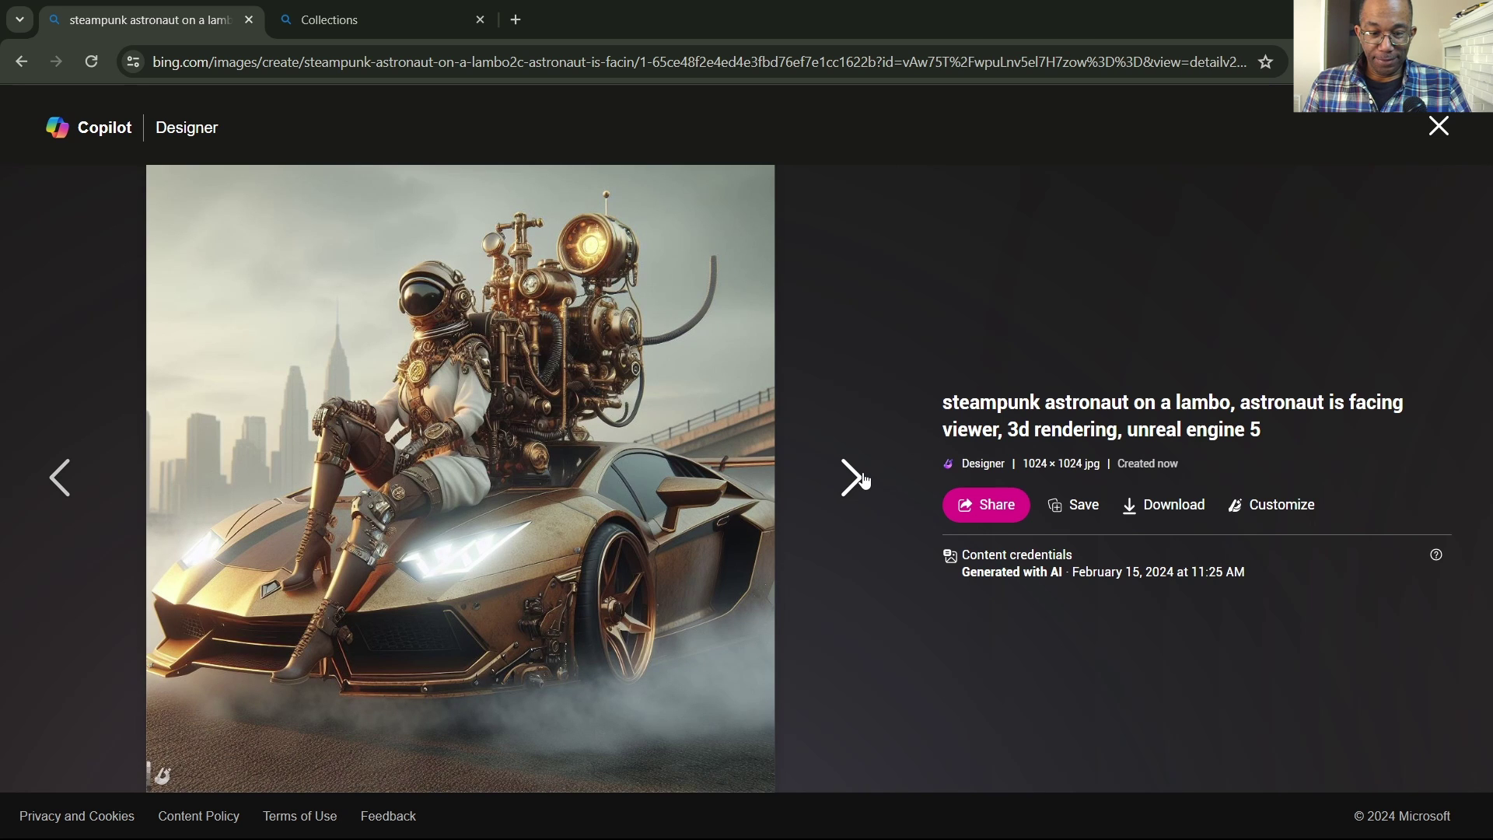
left_click(862, 476)
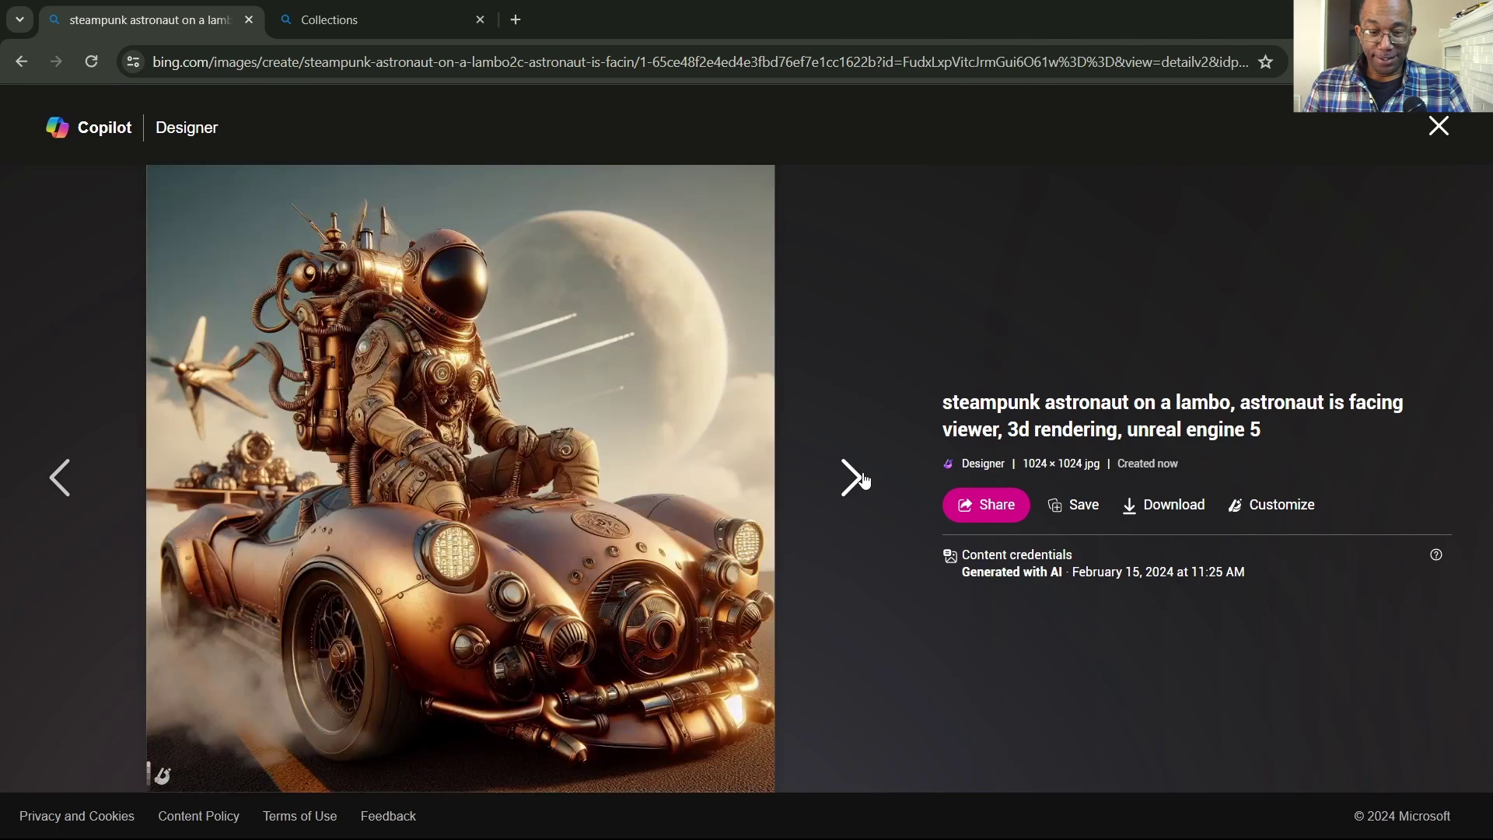
left_click(861, 476)
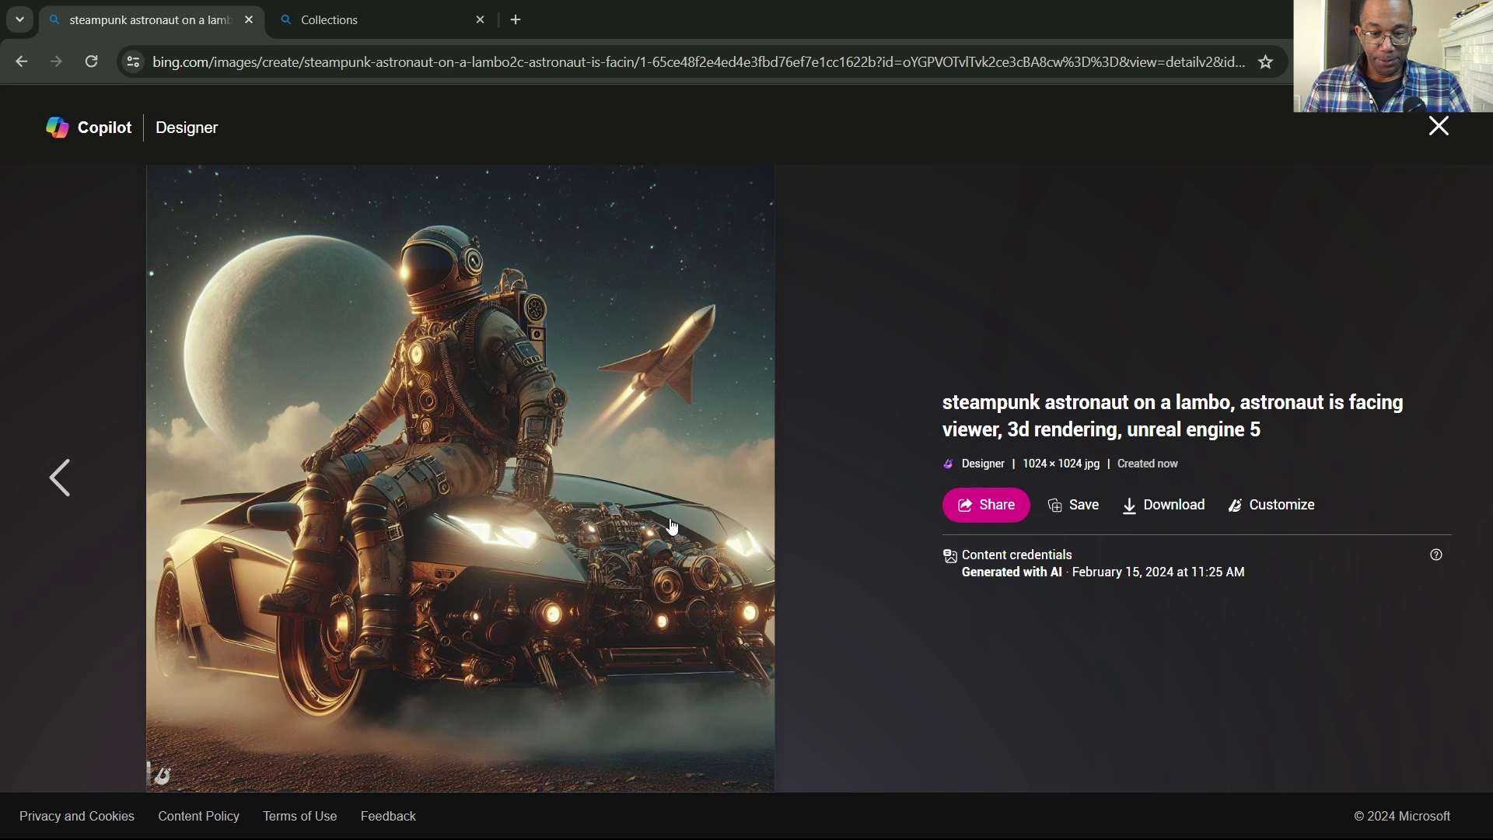
left_click(63, 476)
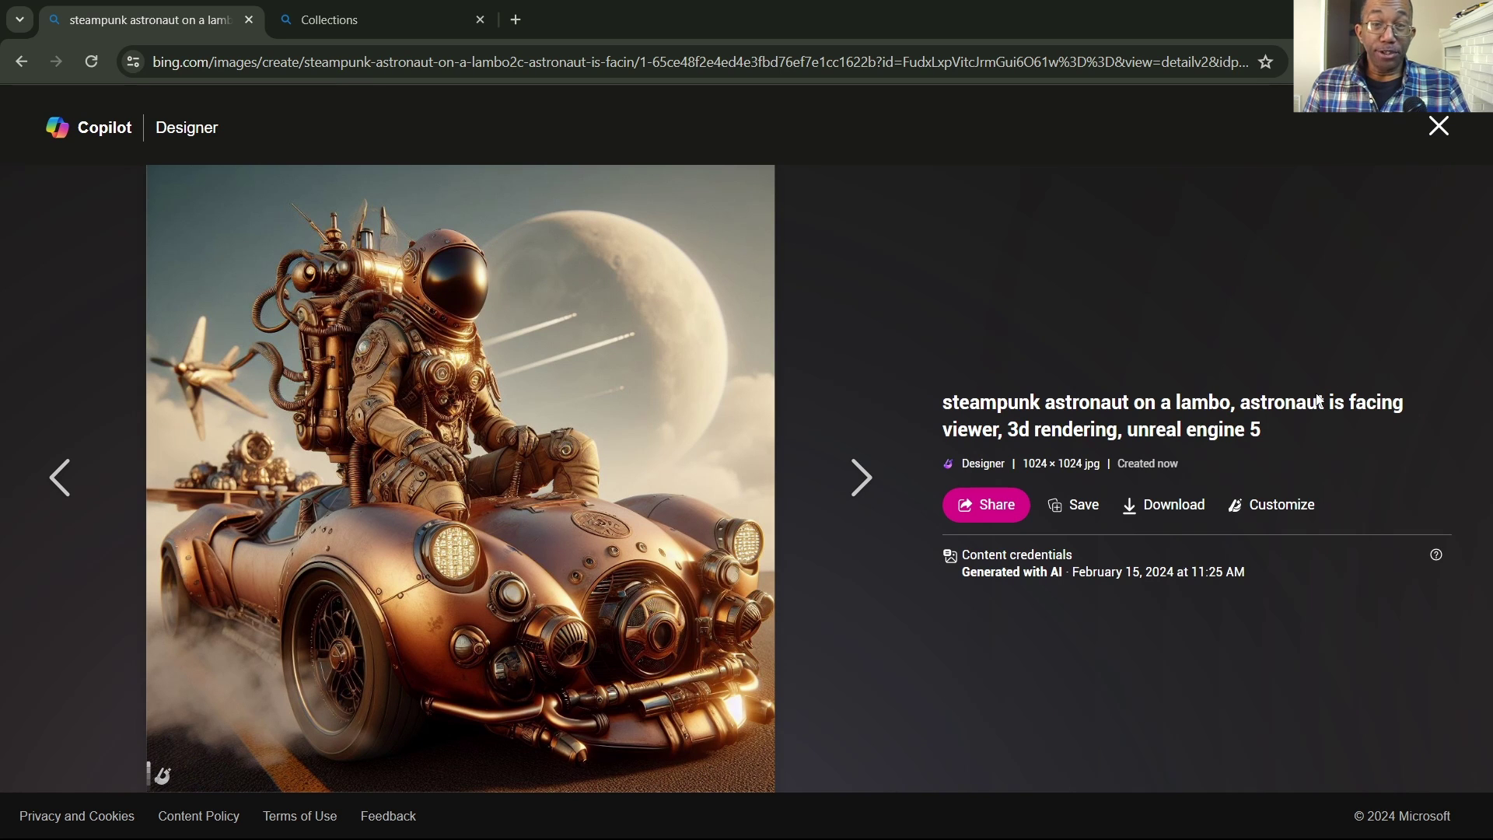
left_click(1438, 126)
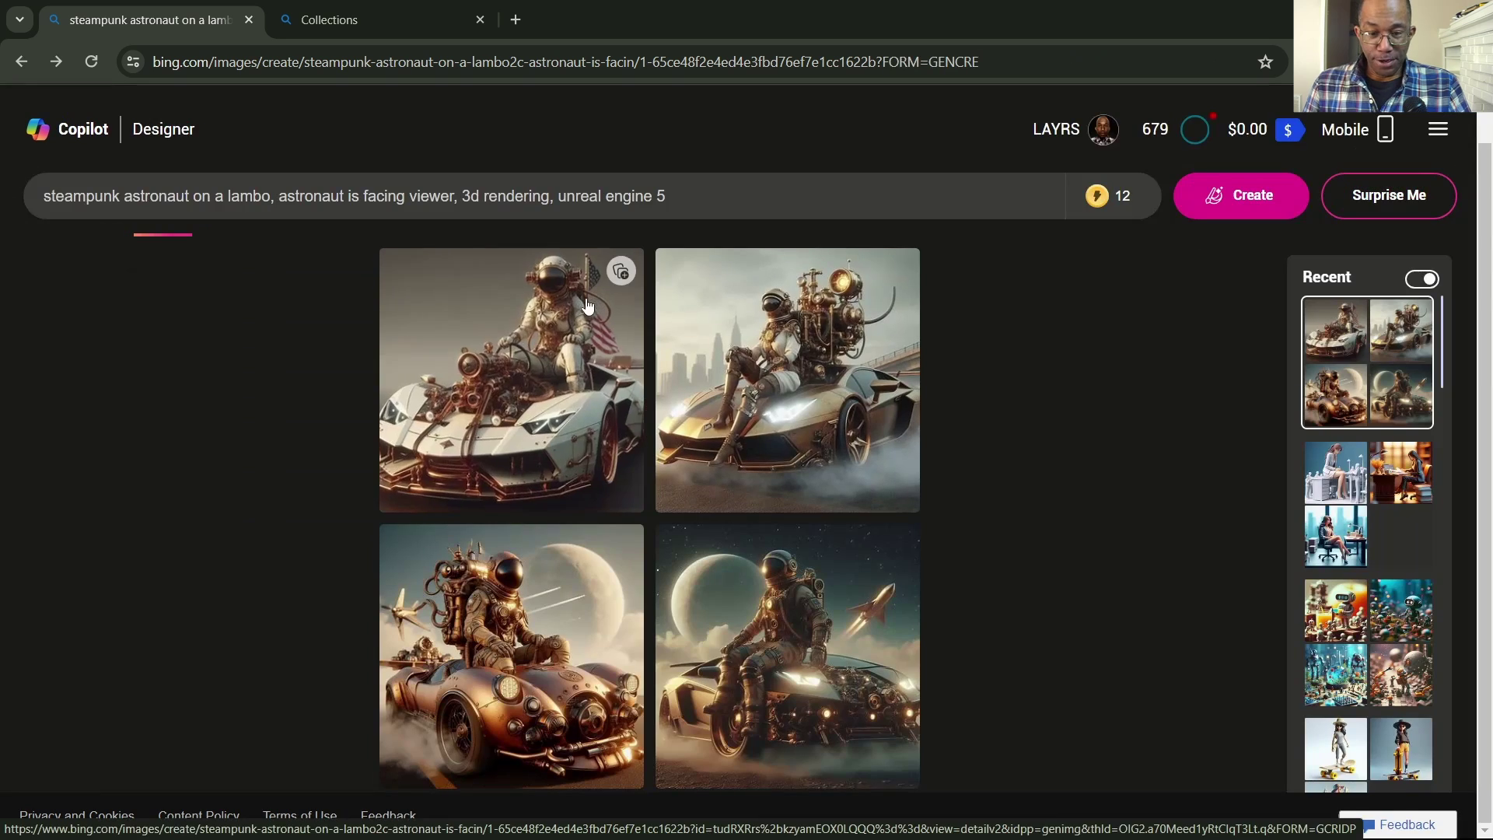
Regenerate the steampunk astronaut prompt, view all four new images, then clear the prompt
left_click(1231, 204)
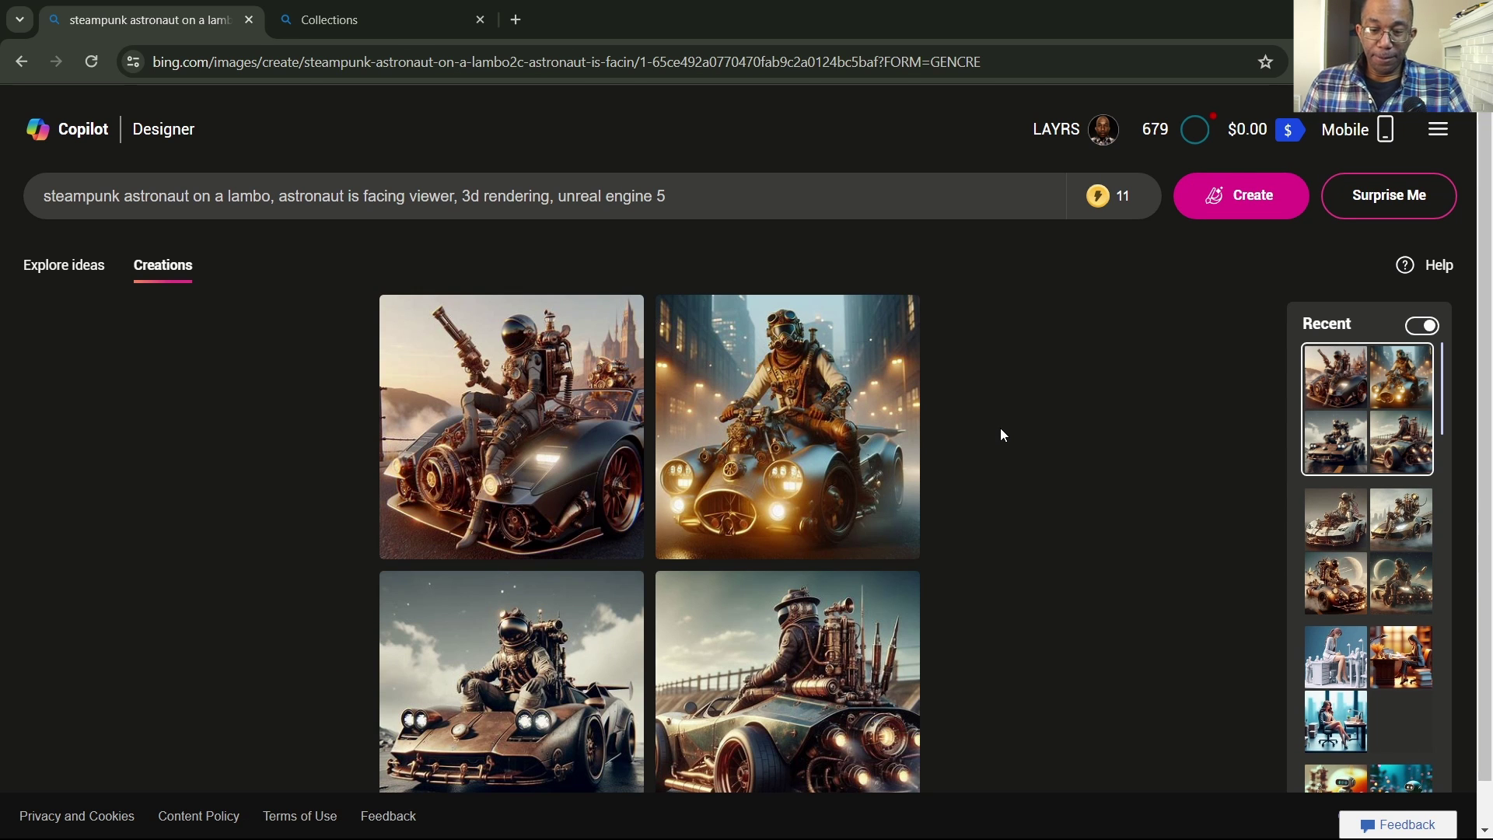
scroll(995, 525, "down", 1)
scroll(996, 524, "down", 1)
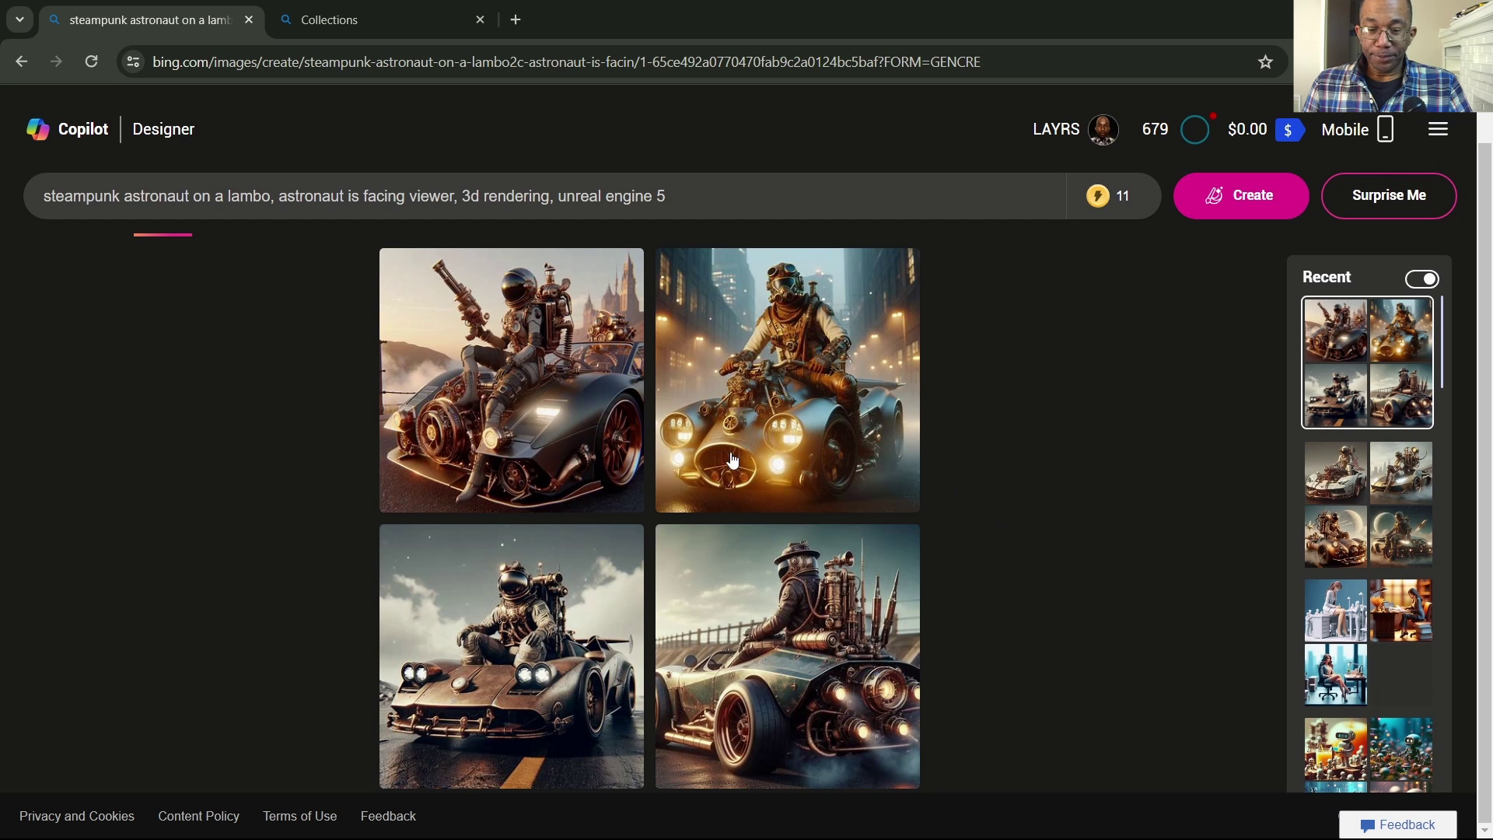
left_click(507, 382)
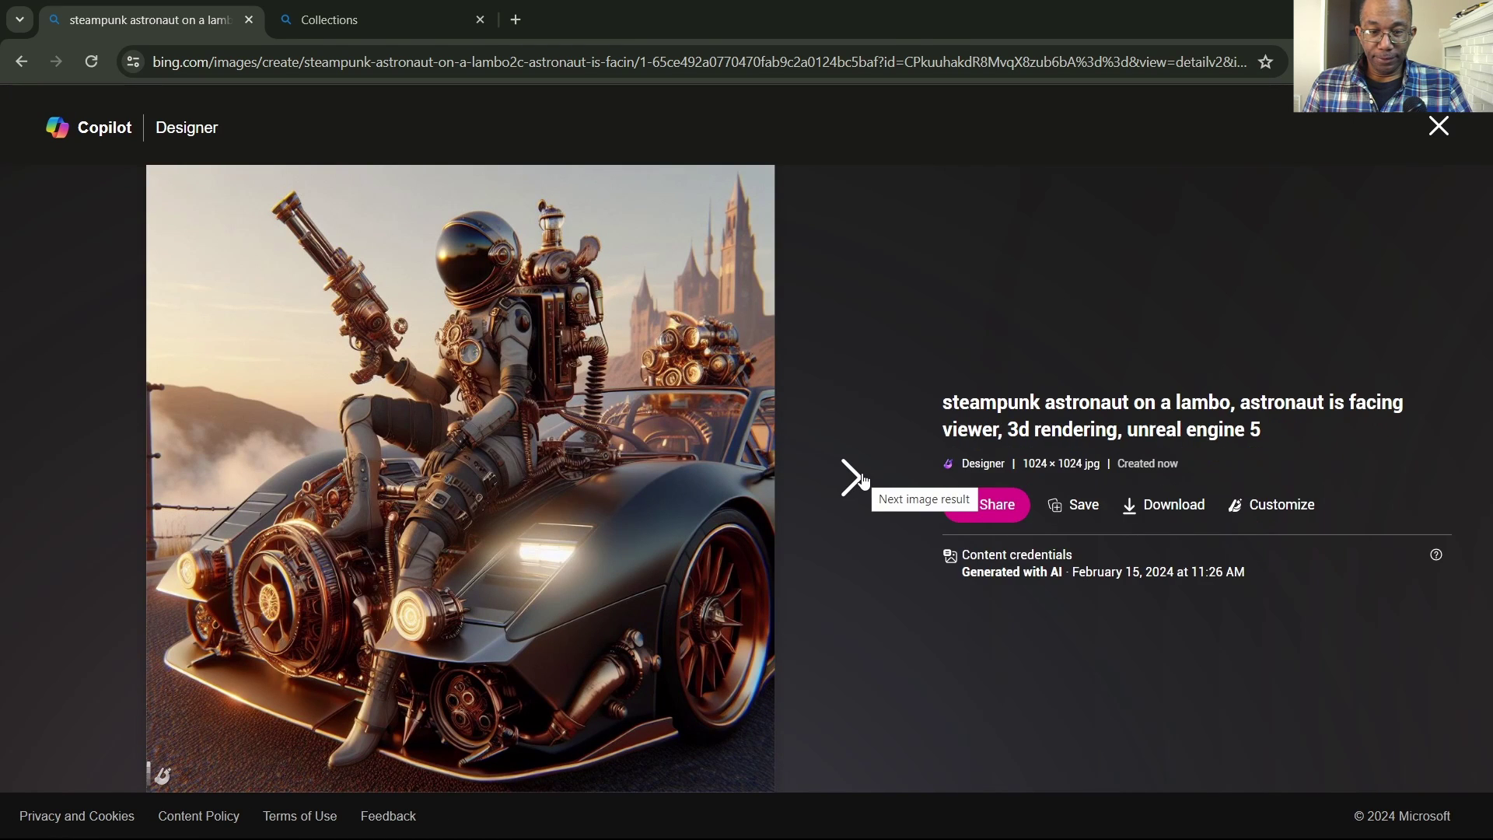
left_click(853, 477)
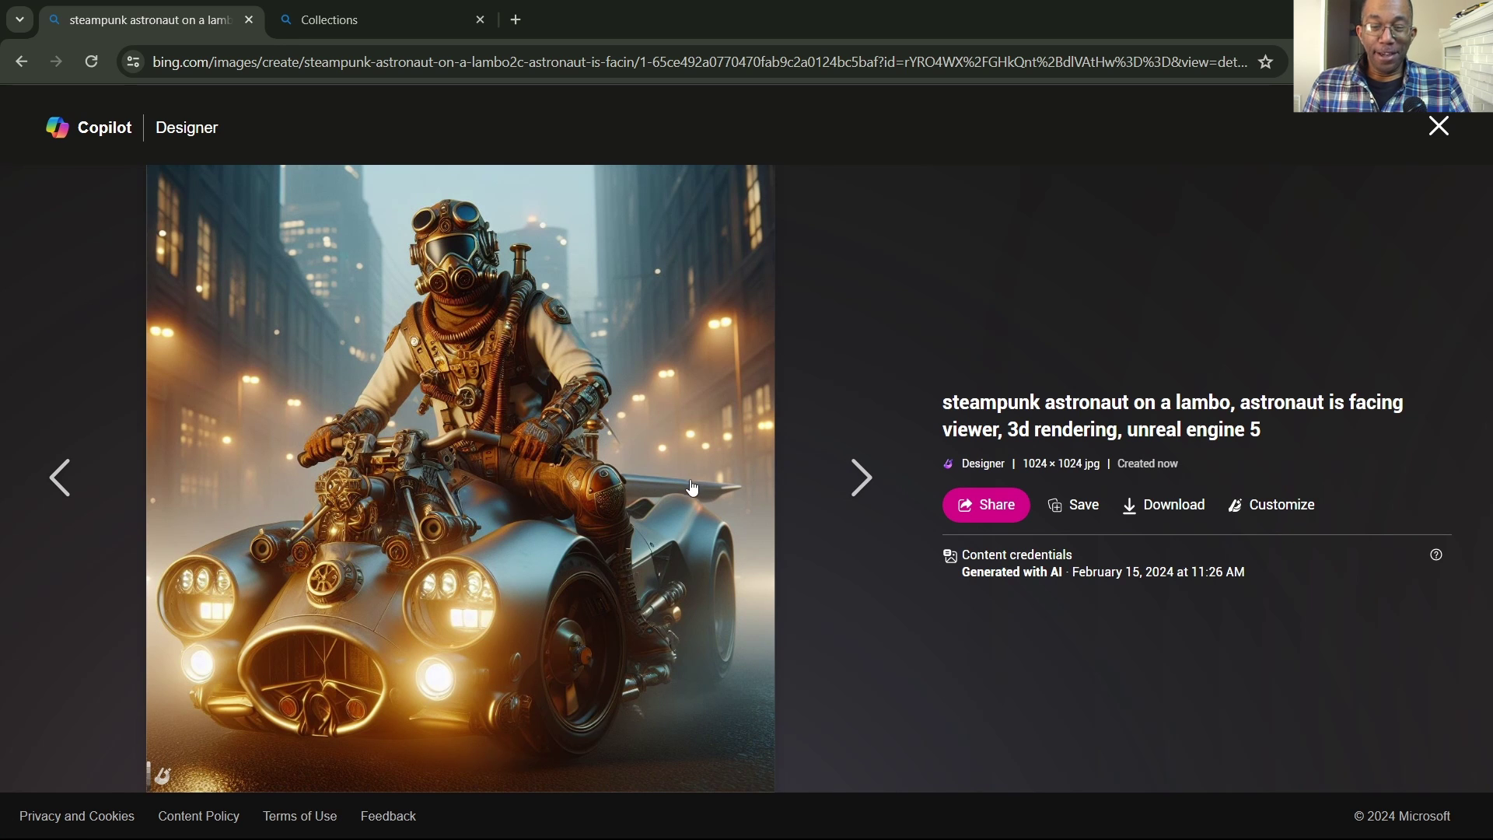
left_click(853, 478)
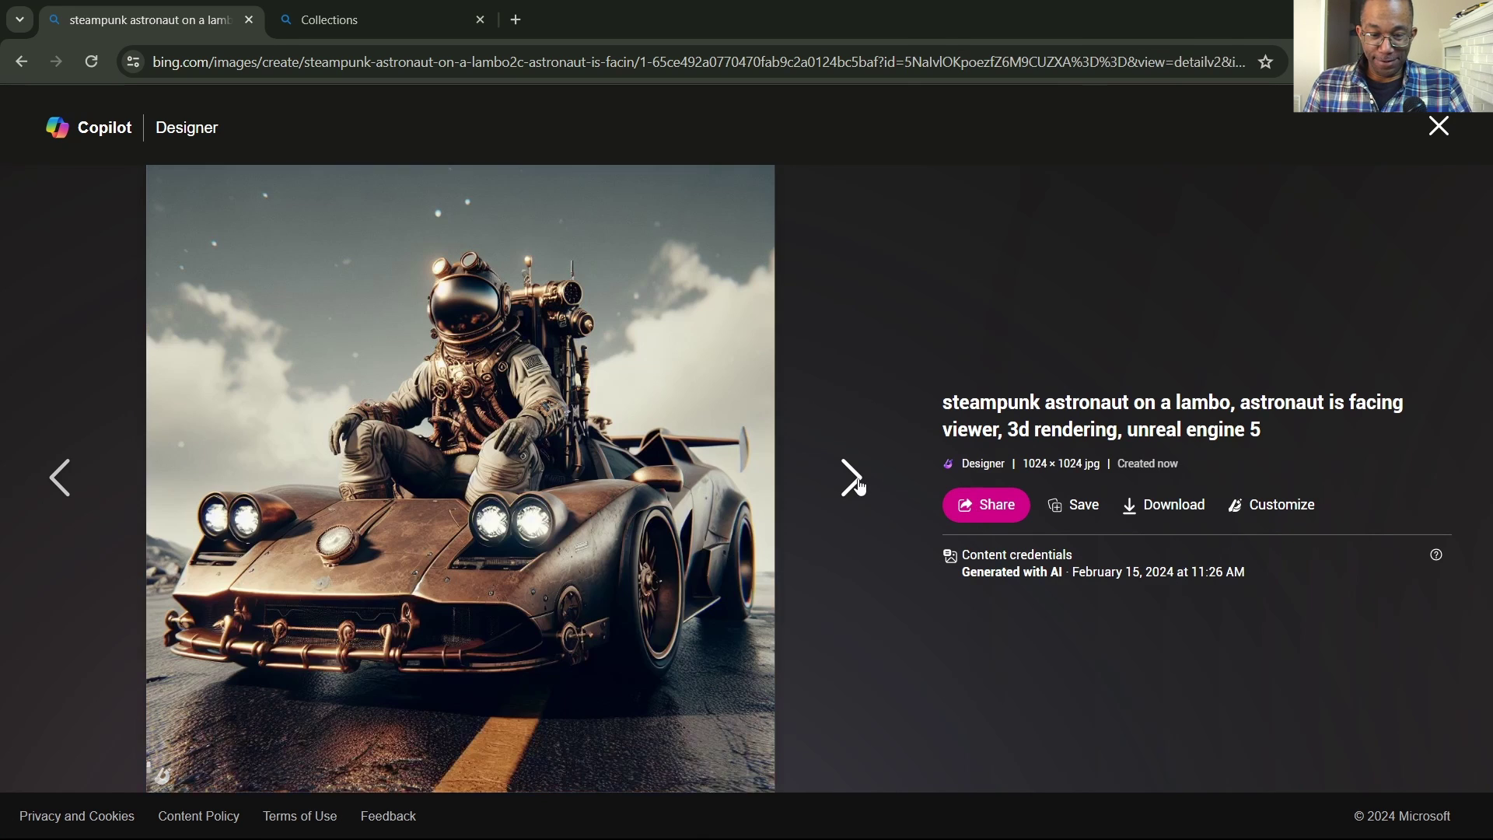
left_click(851, 479)
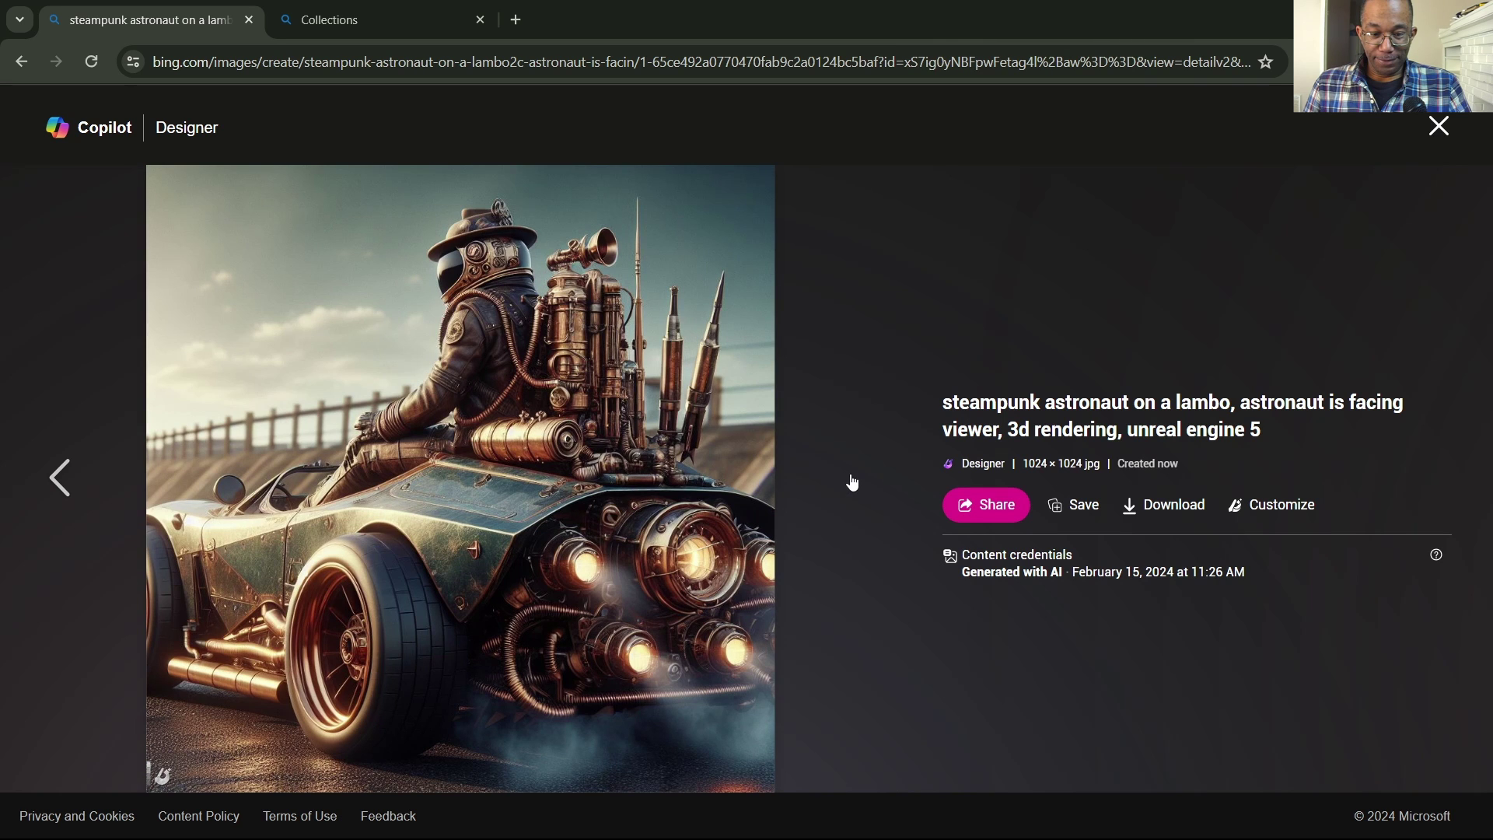
left_click(1439, 126)
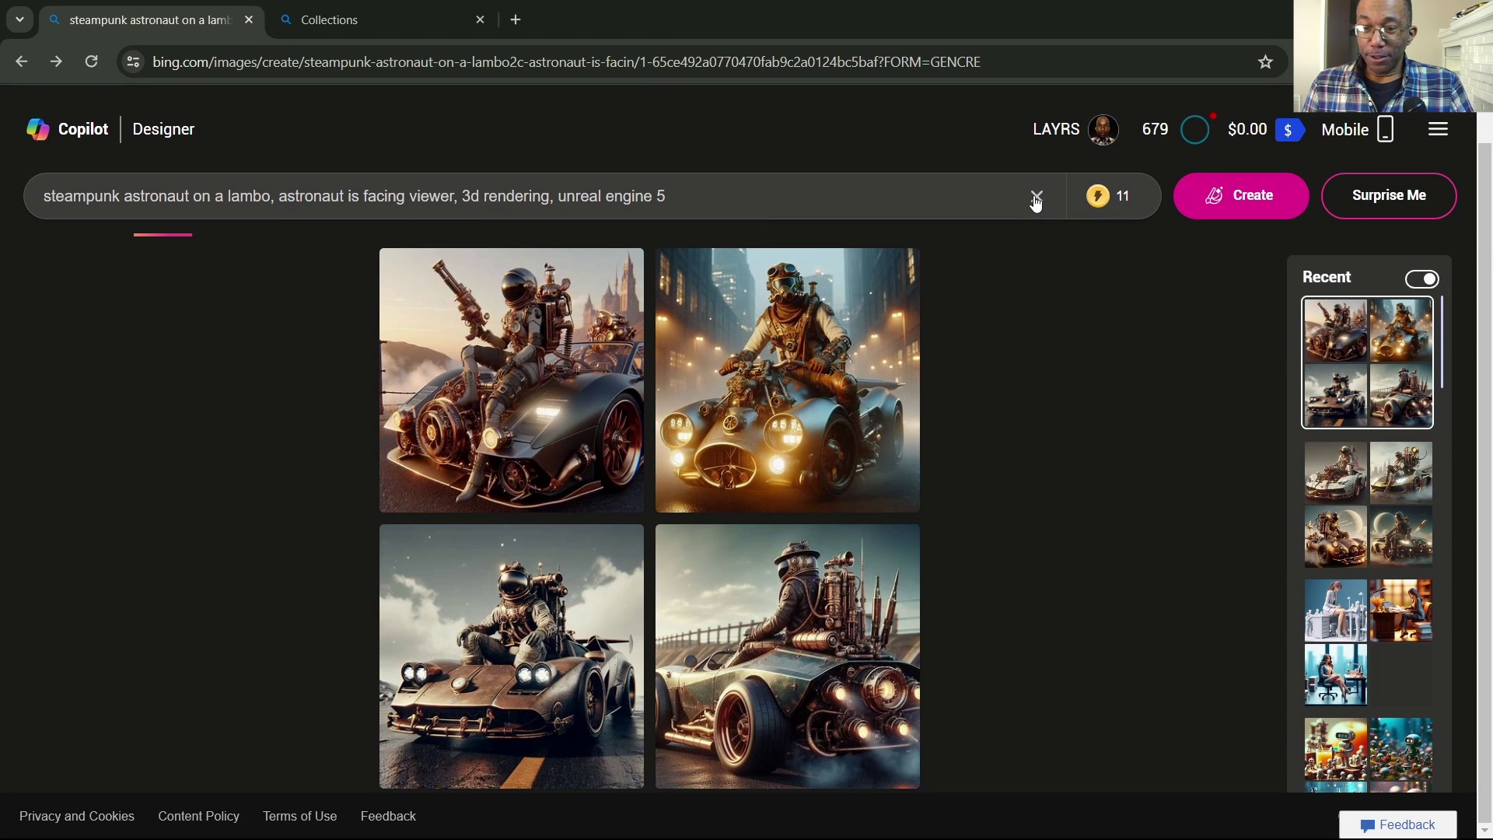
left_click(1037, 197)
Paste the ape on a surfboard prompt from clipboard history and generate images
key("super+v")
scroll(167, 446, "down", 2)
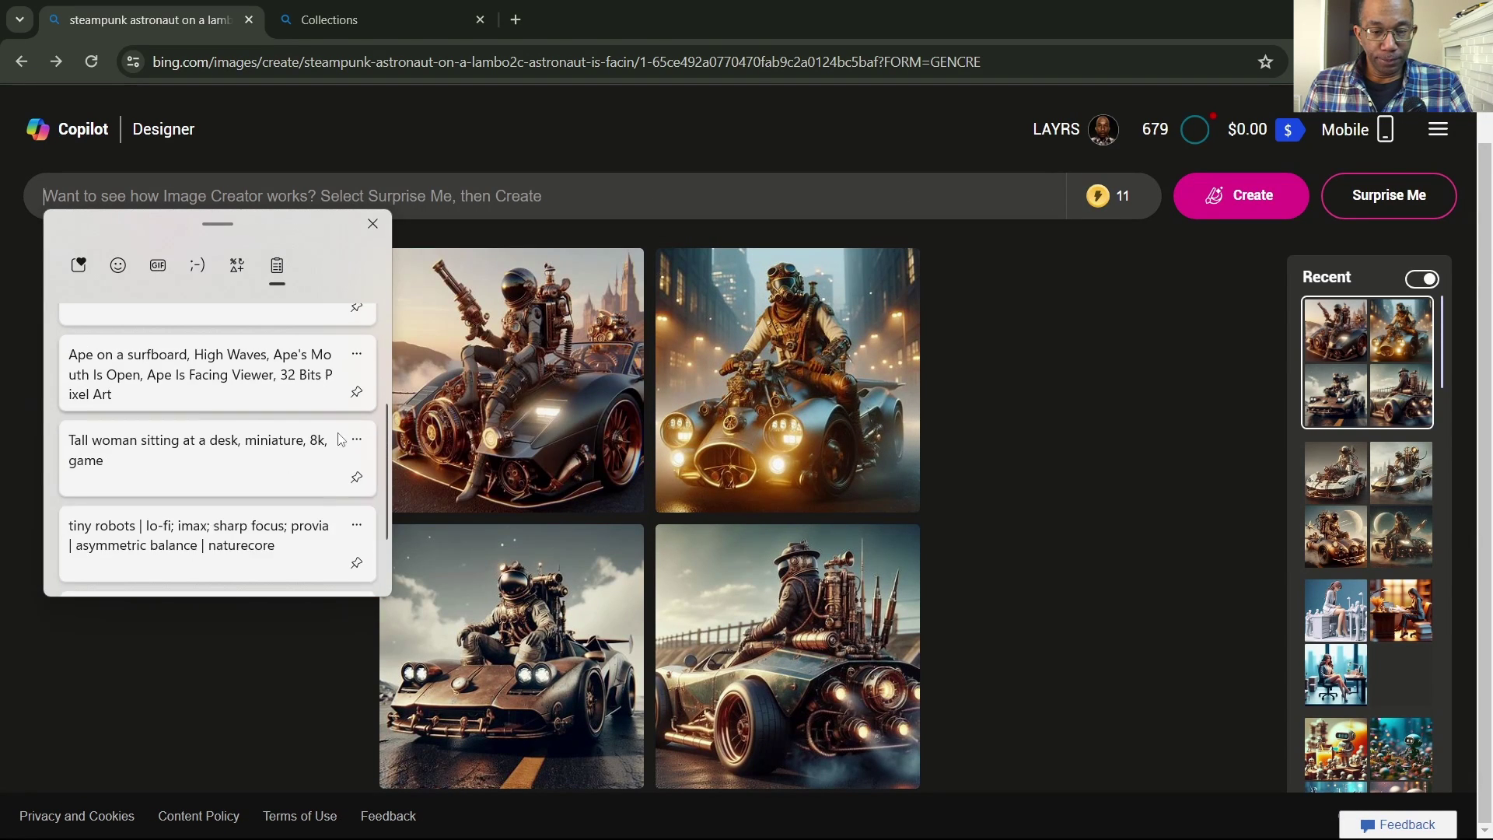
scroll(167, 446, "up", 1)
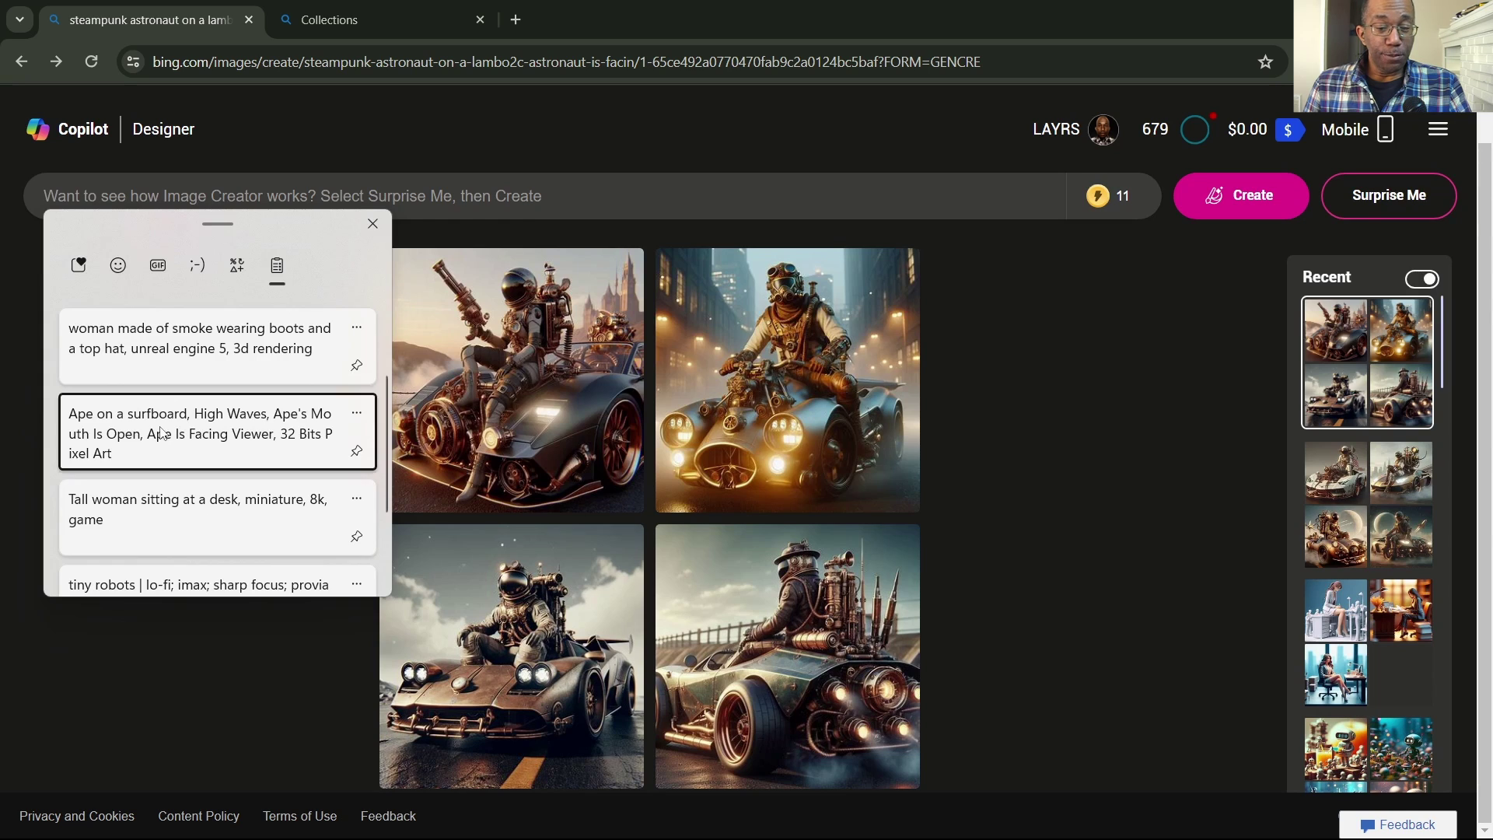
left_click(161, 434)
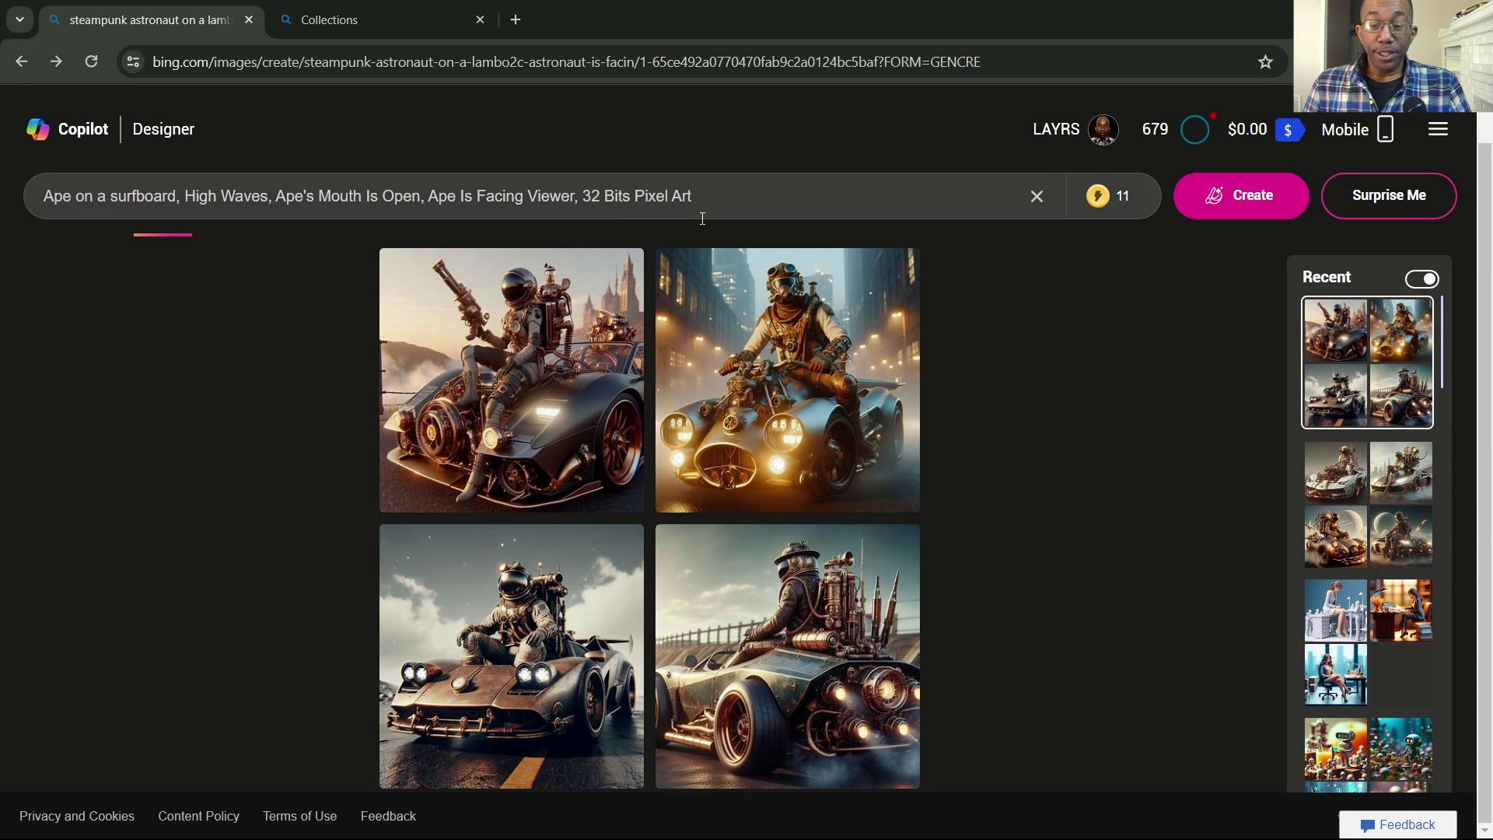
left_click(1242, 204)
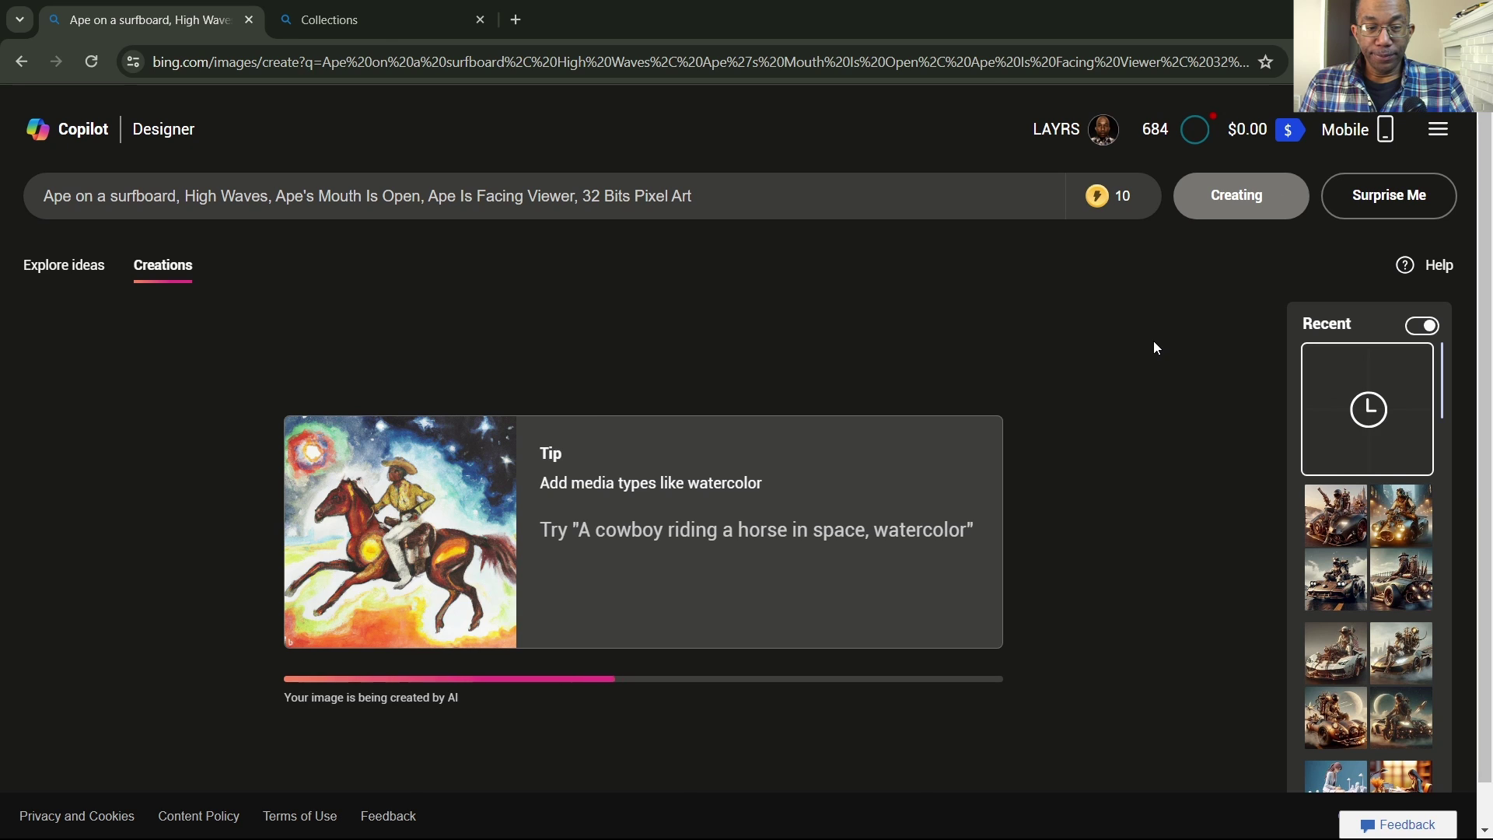
Download the second surfing ape image and view the next ones enlarged
scroll(888, 424, "down", 1)
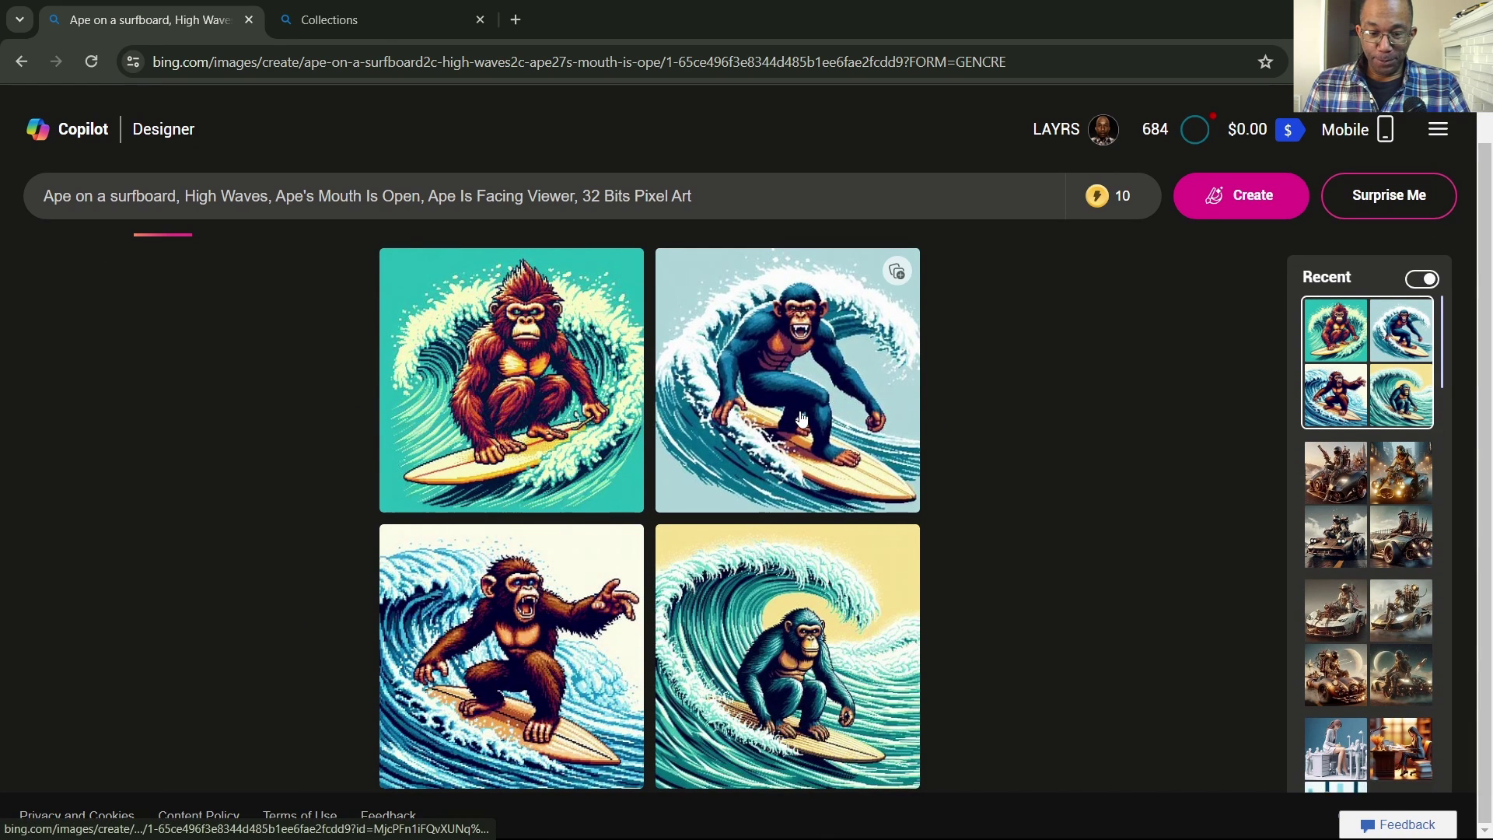
left_click(726, 420)
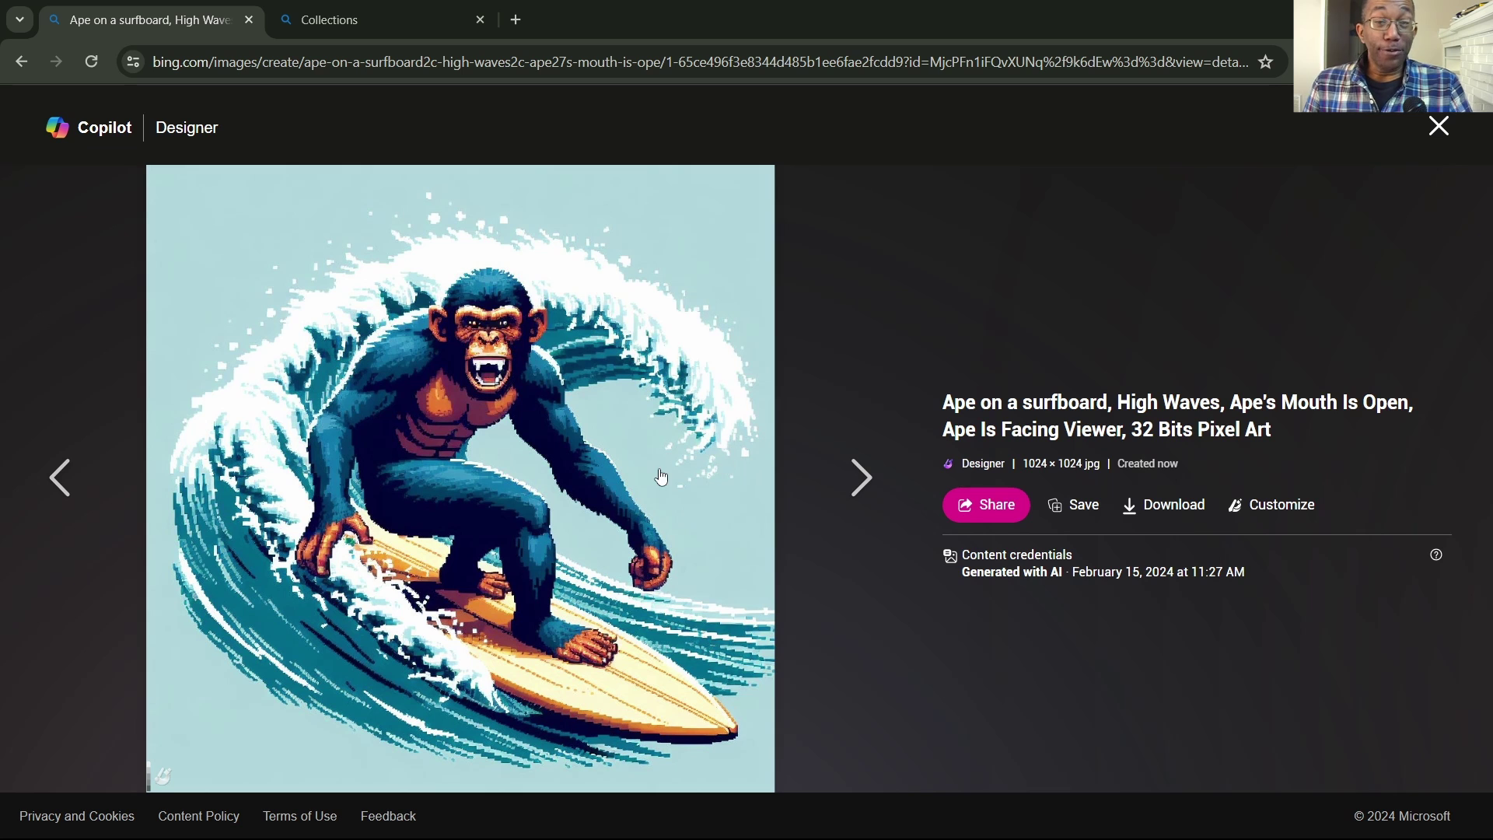
left_click(1171, 507)
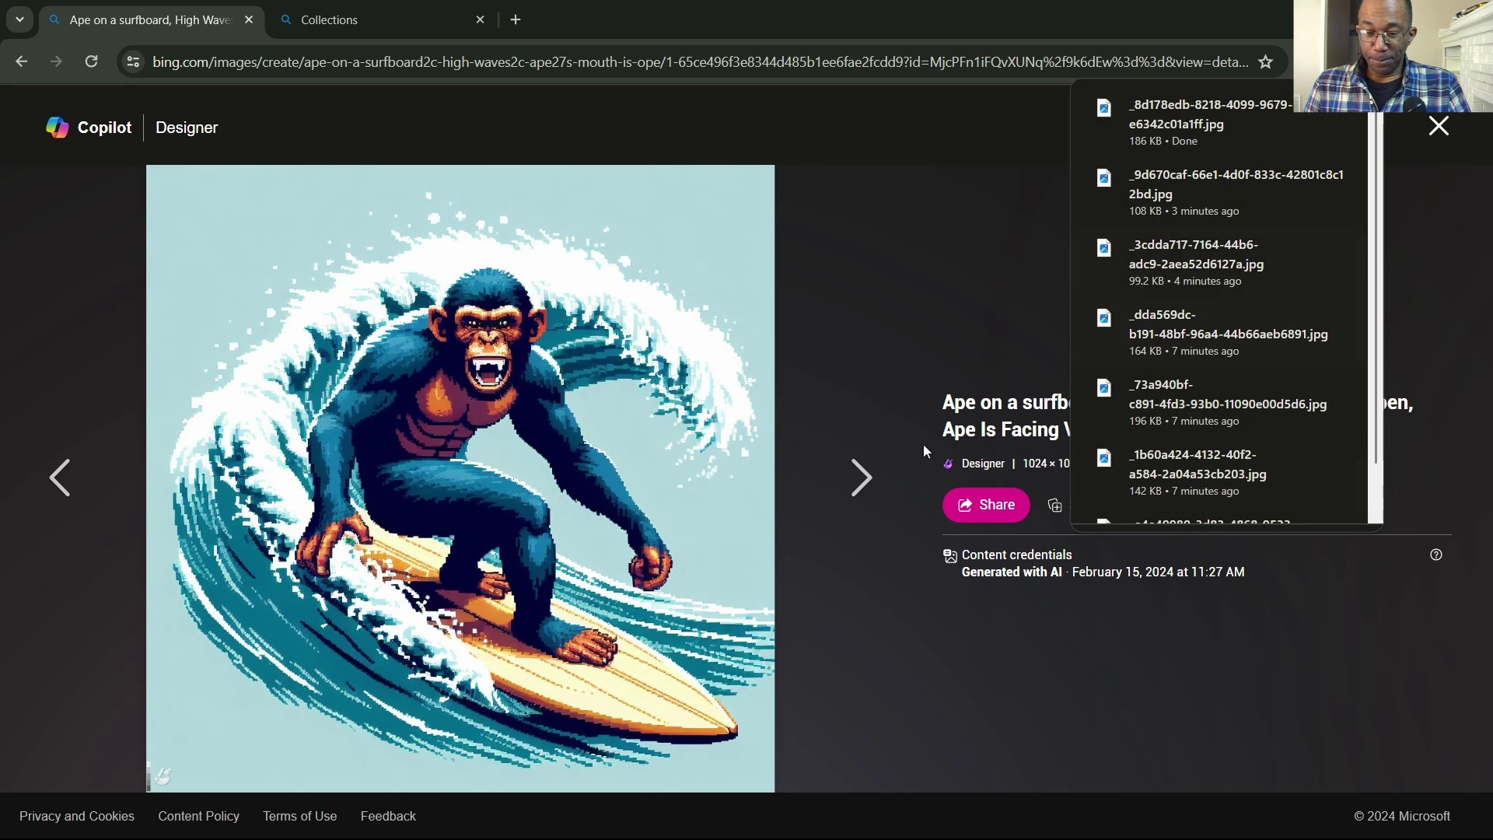
left_click(851, 477)
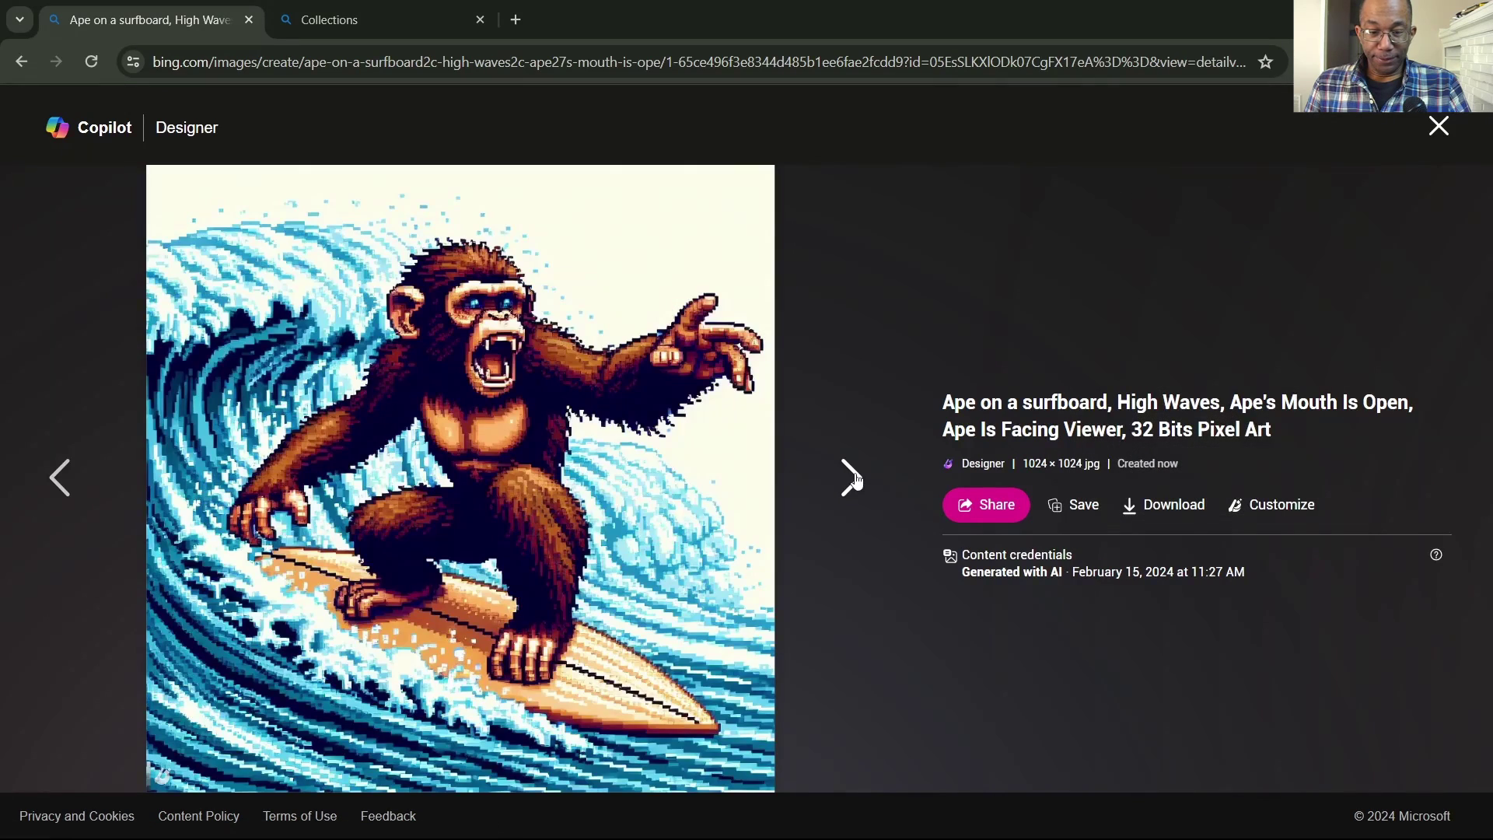
left_click(852, 478)
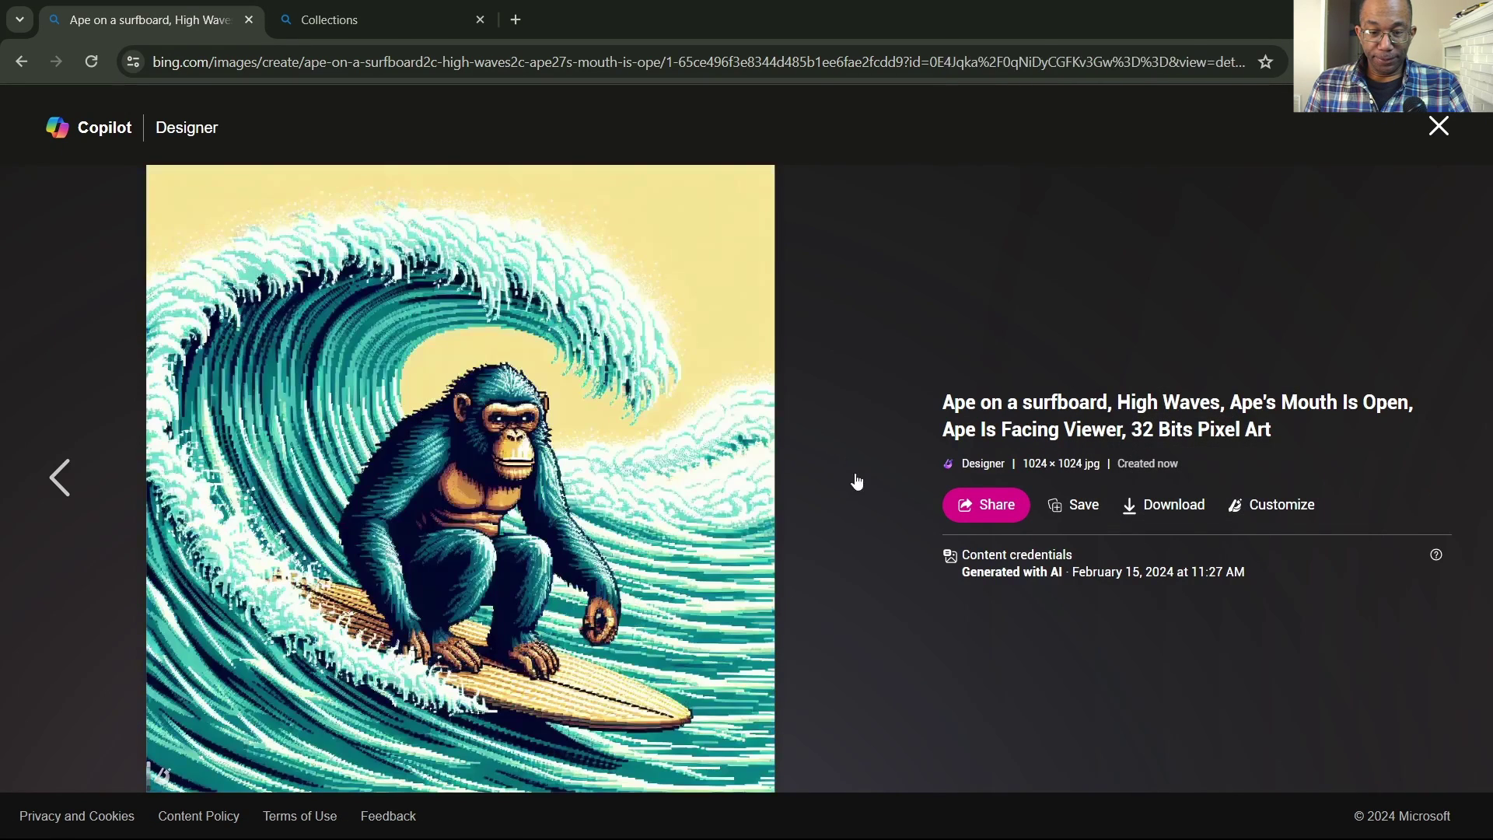
left_click(1439, 127)
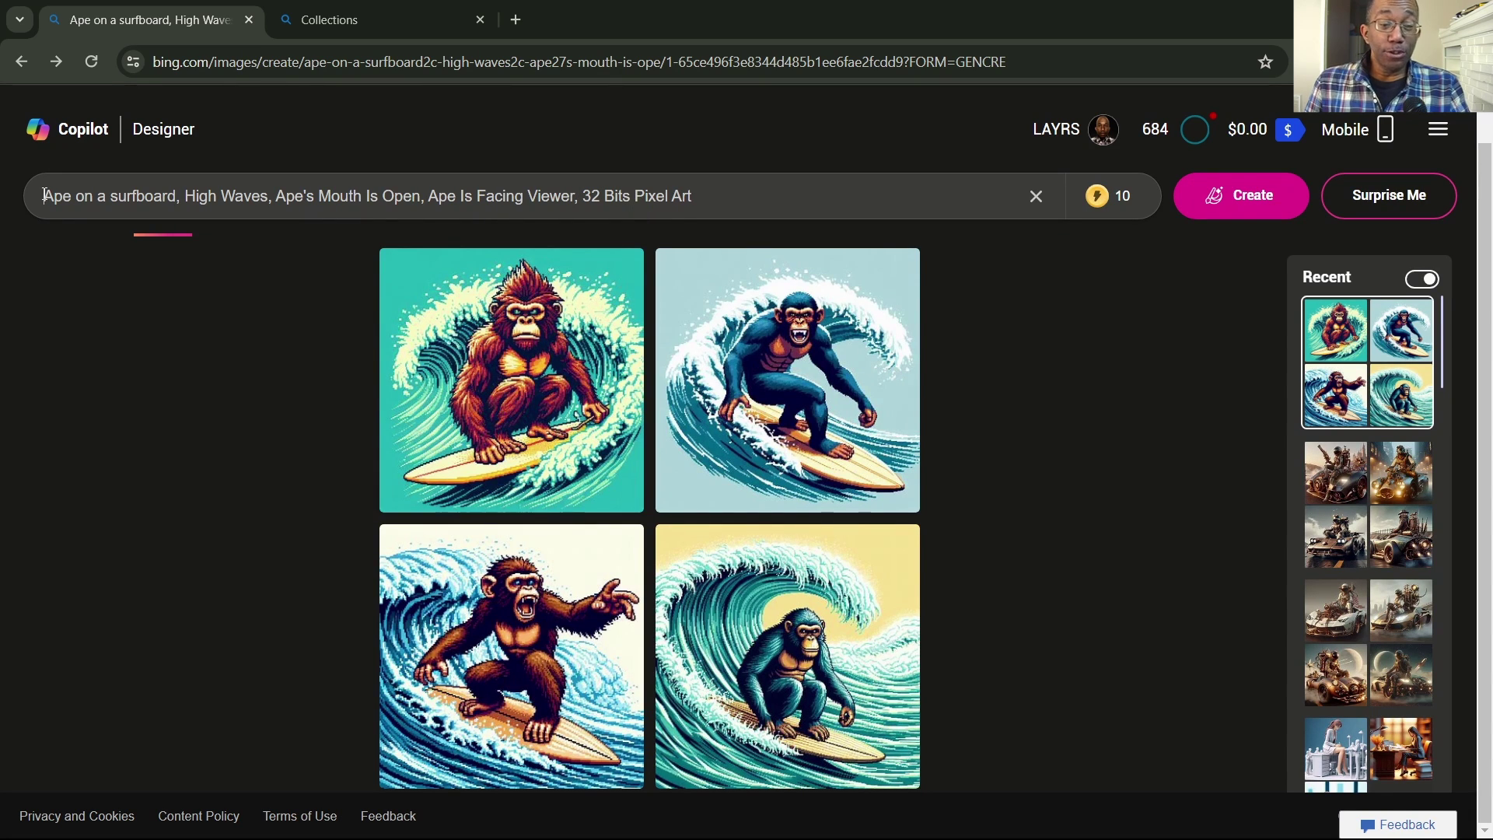
Change the prompt's opening word from 'Ape' to 'Cat' and generate a new pixel-art set
left_click_drag(45, 195, 64, 196)
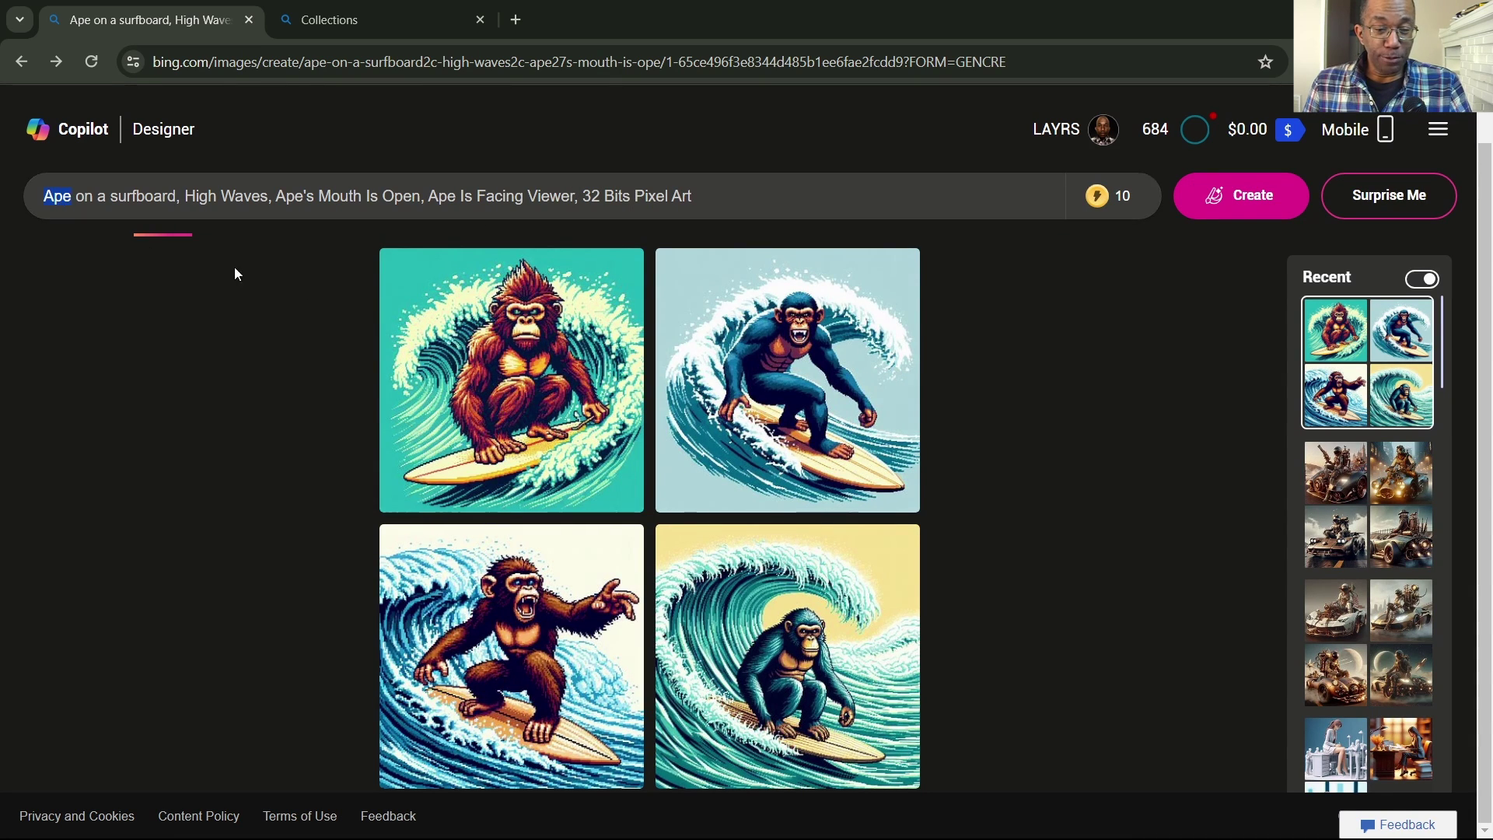
type("cAT")
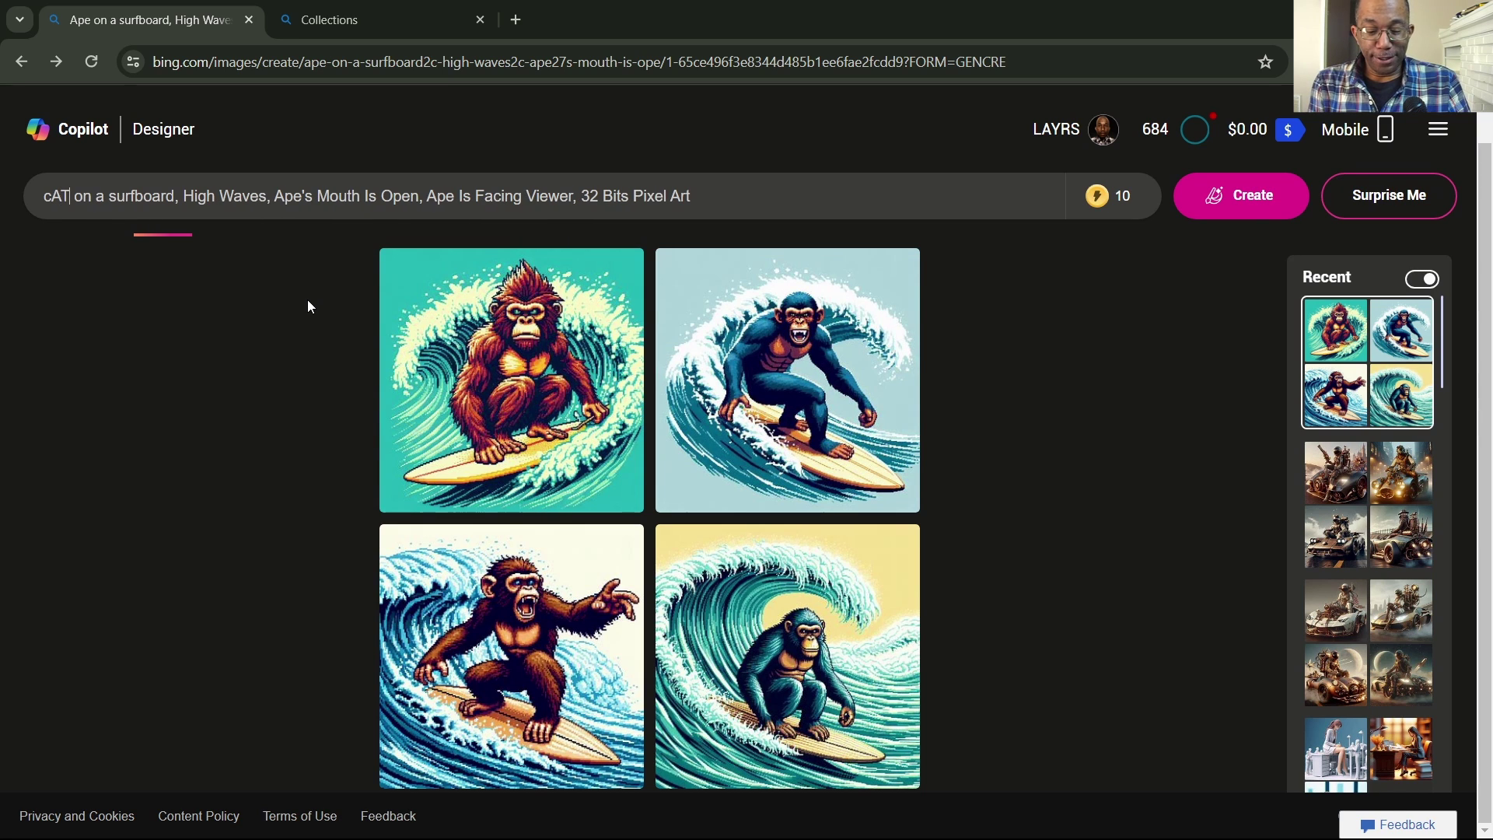
key("BackSpace")
key("BackSpace")
key("BackSpace")
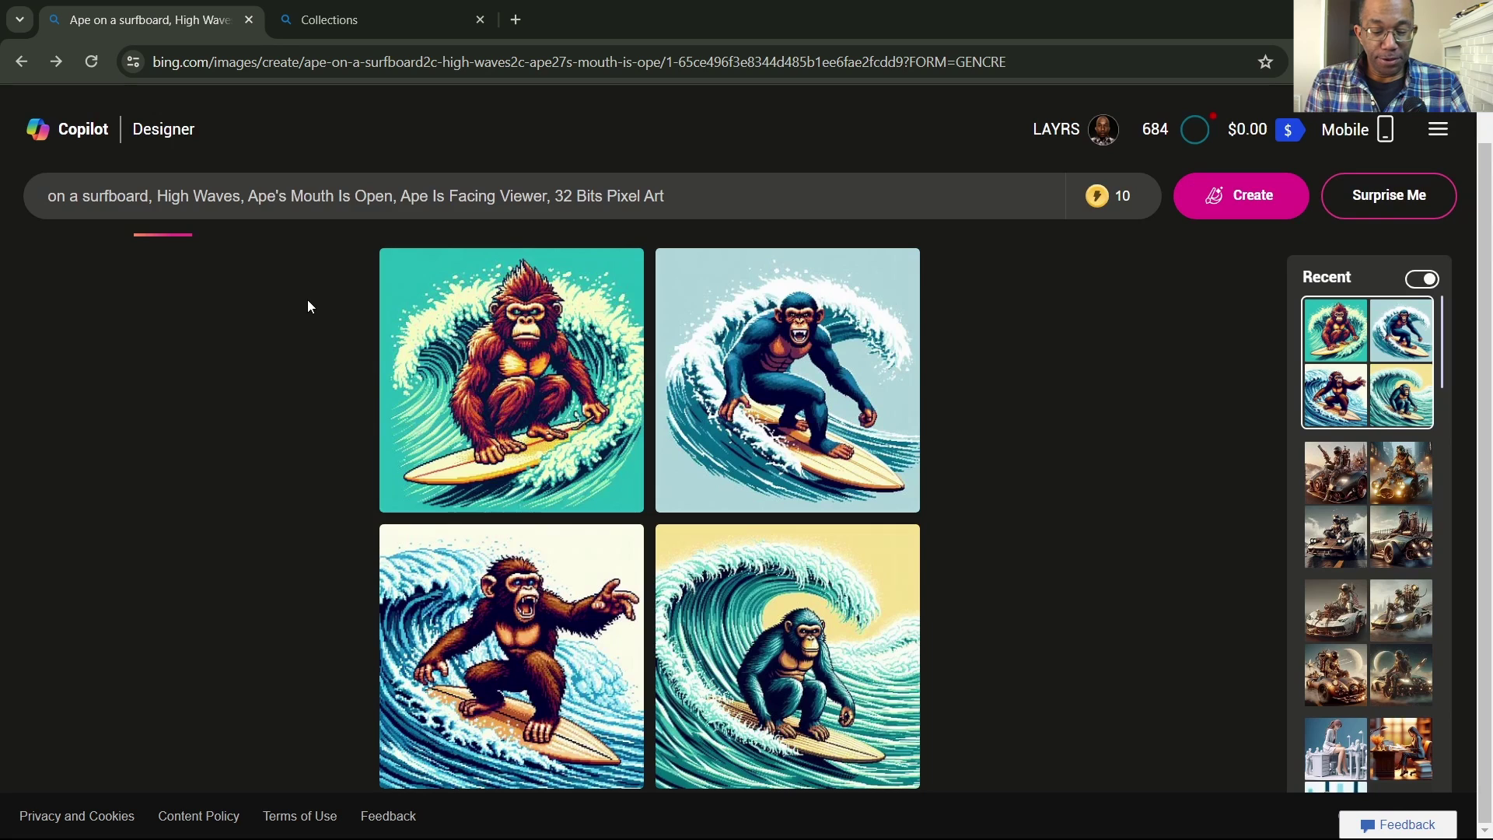
type("Cat")
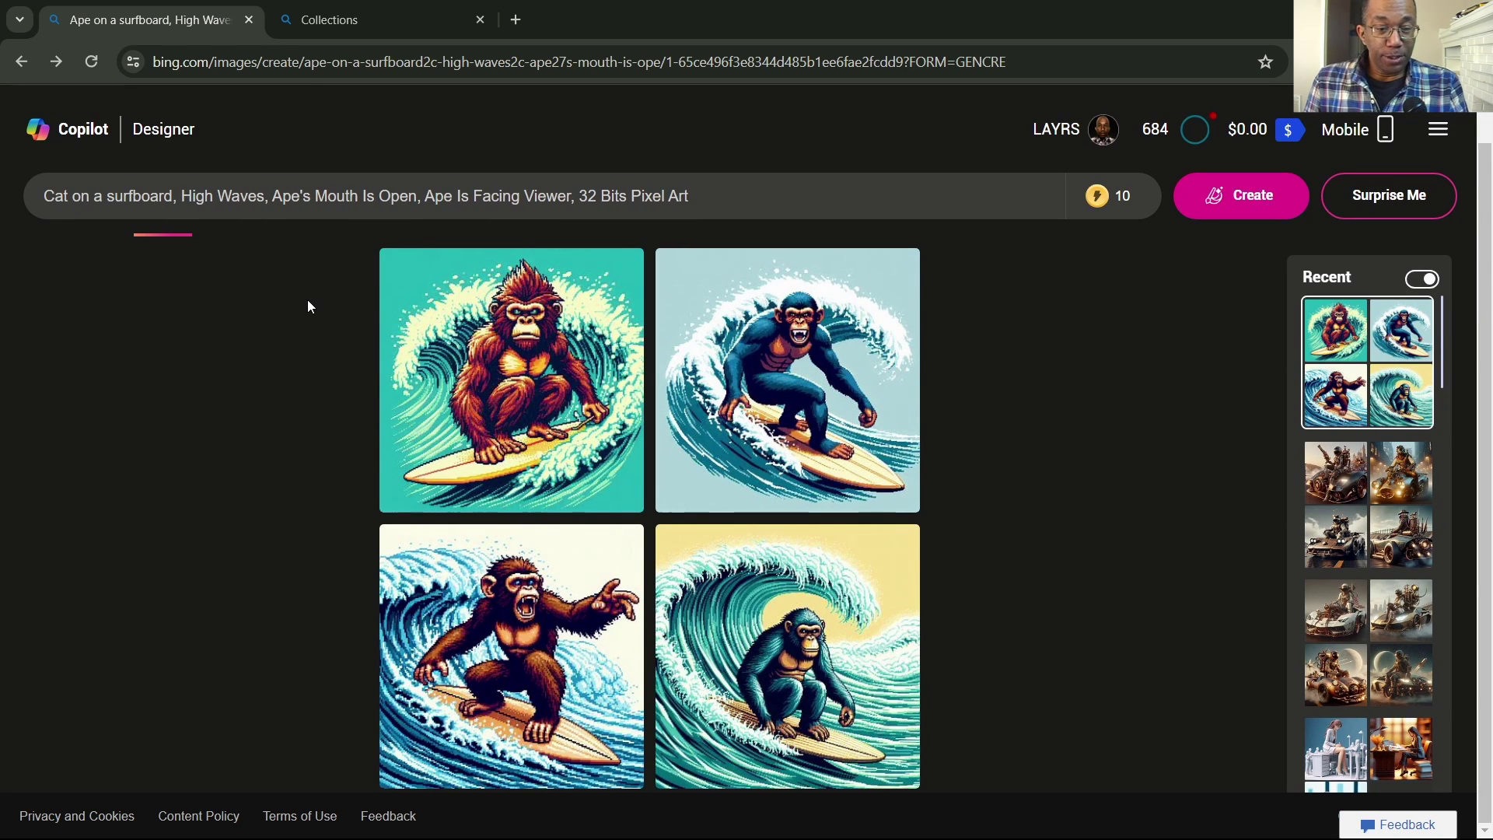
left_click(1245, 203)
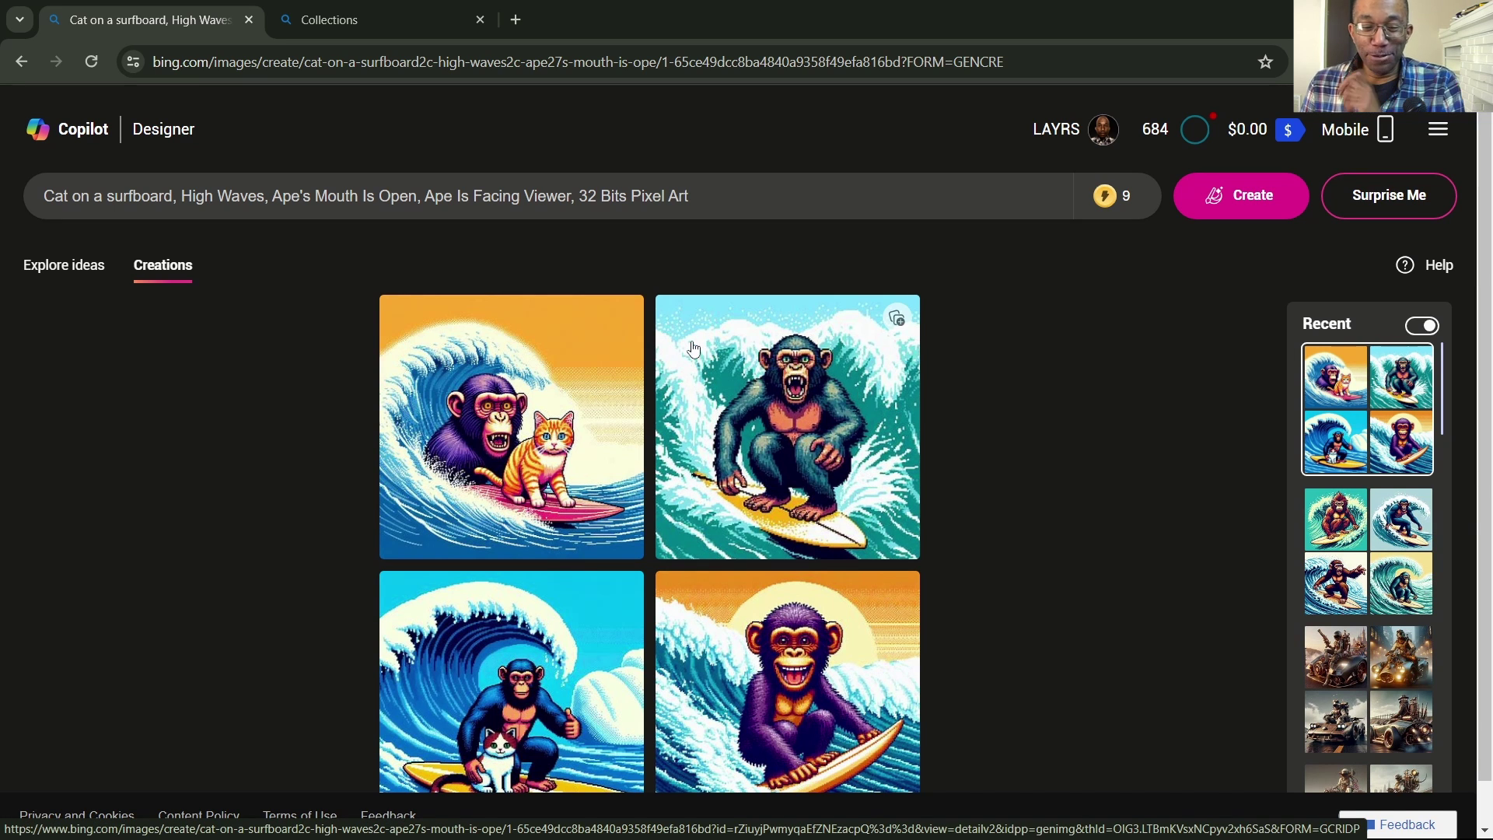
View the bottom-left cat-and-chimp image enlarged, then return to the results grid
left_click(200, 204)
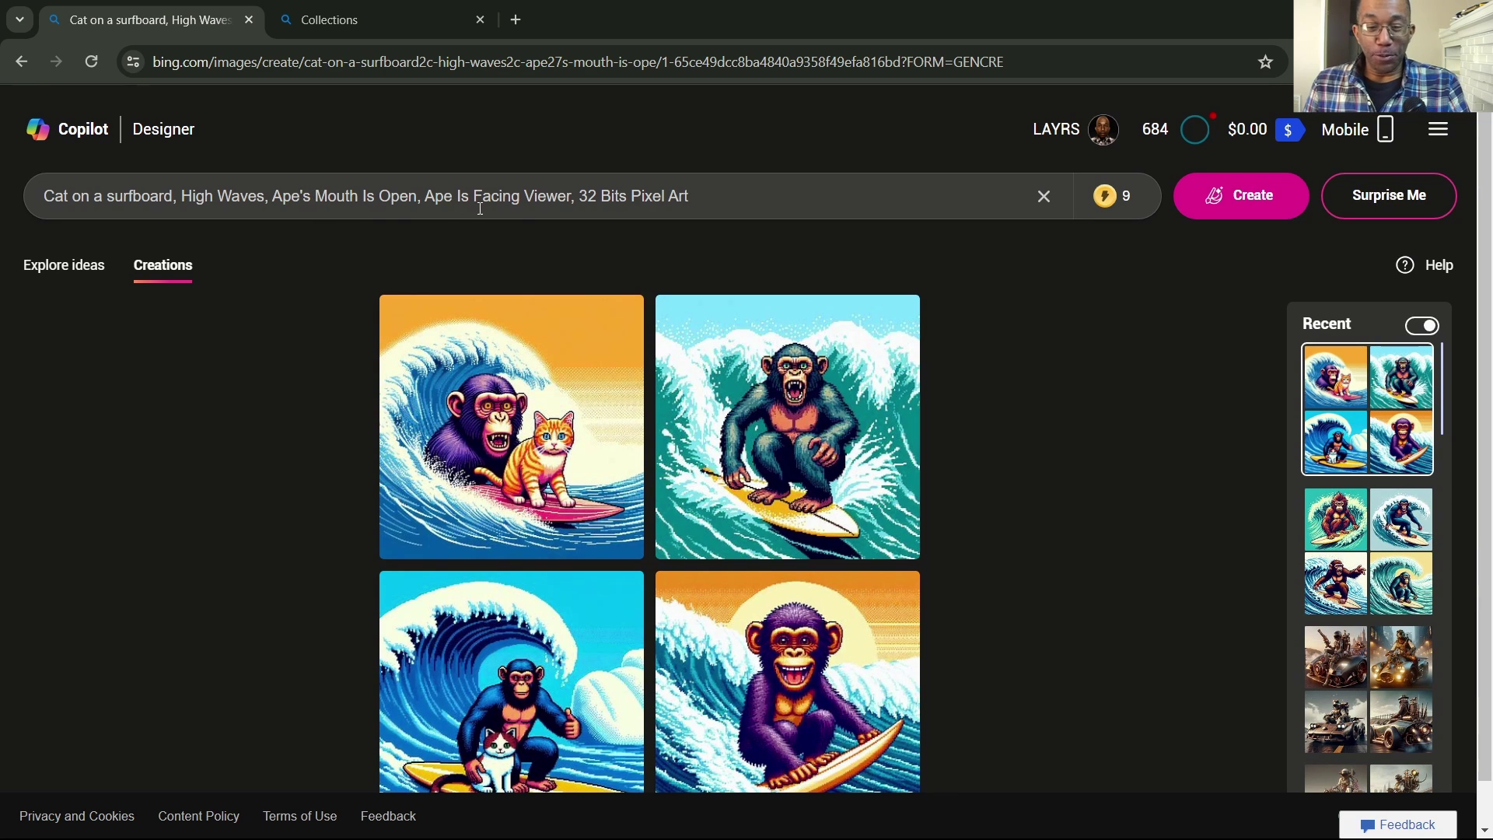
scroll(964, 446, "down", 1)
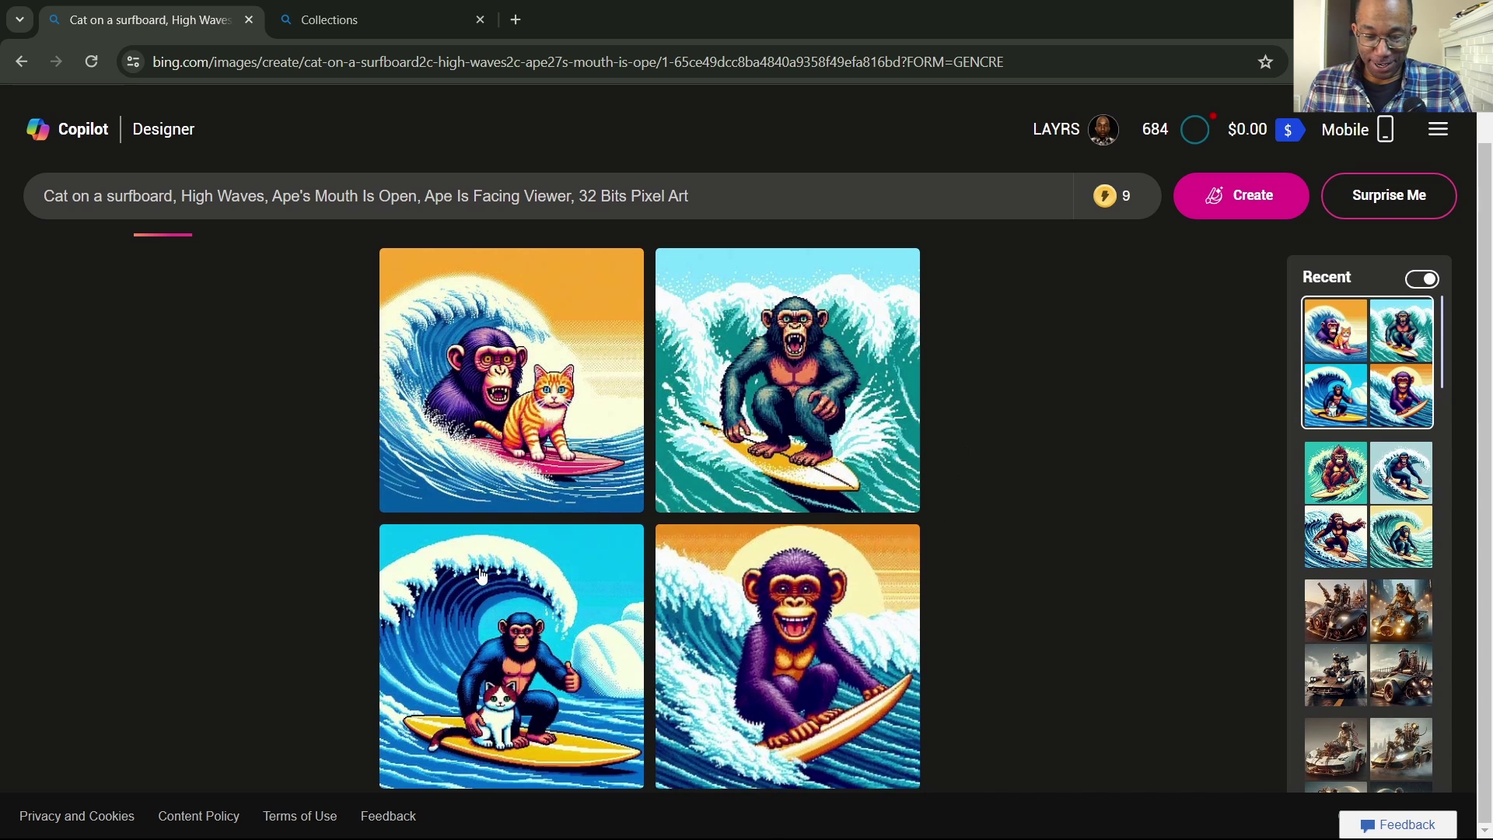
left_click(510, 673)
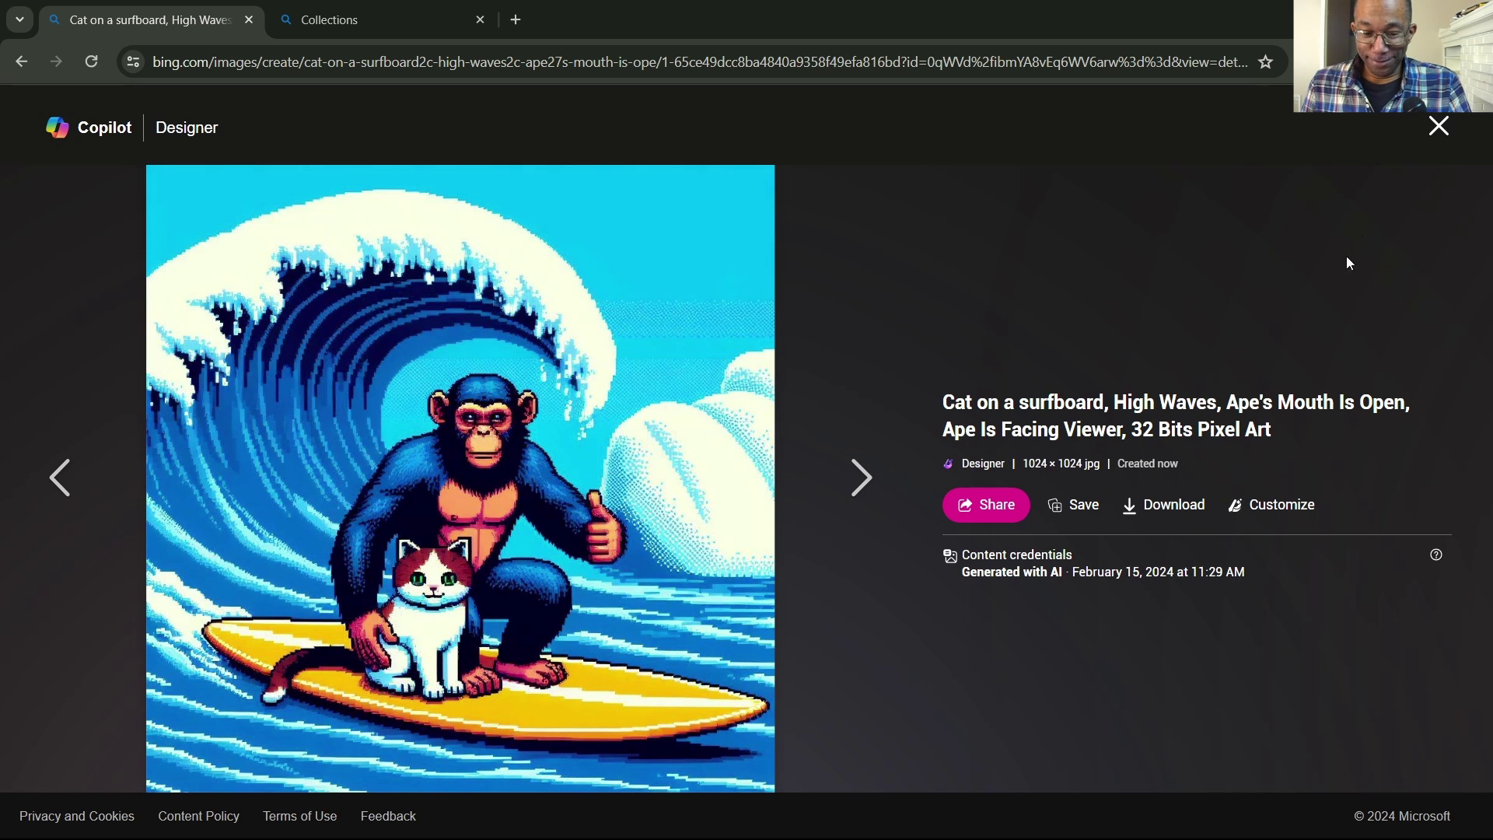
left_click(1437, 125)
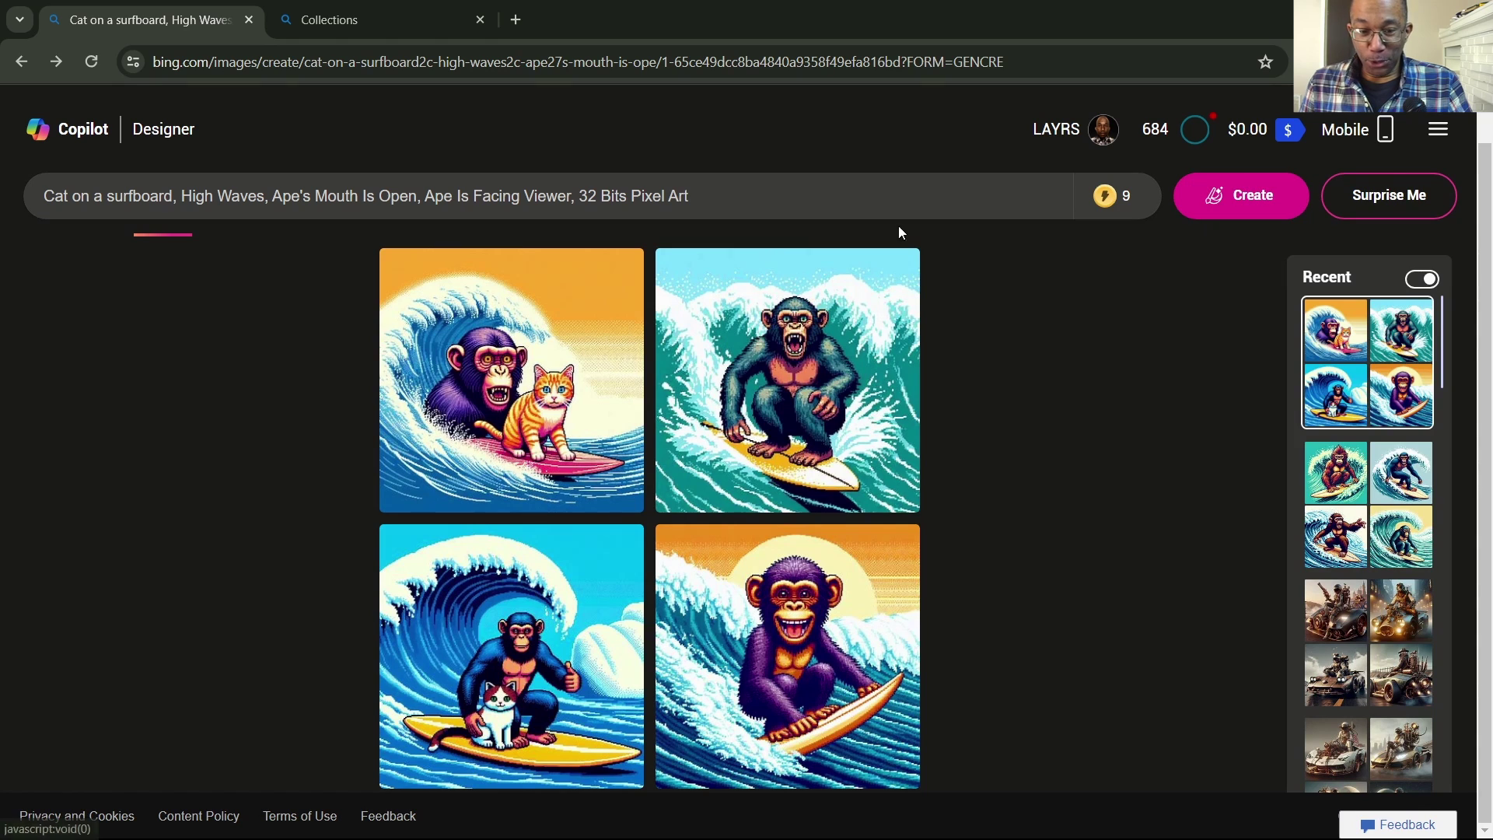
left_click(750, 187)
Replace the prompt with the smoke-woman prompt from clipboard history and generate images
left_click(1044, 197)
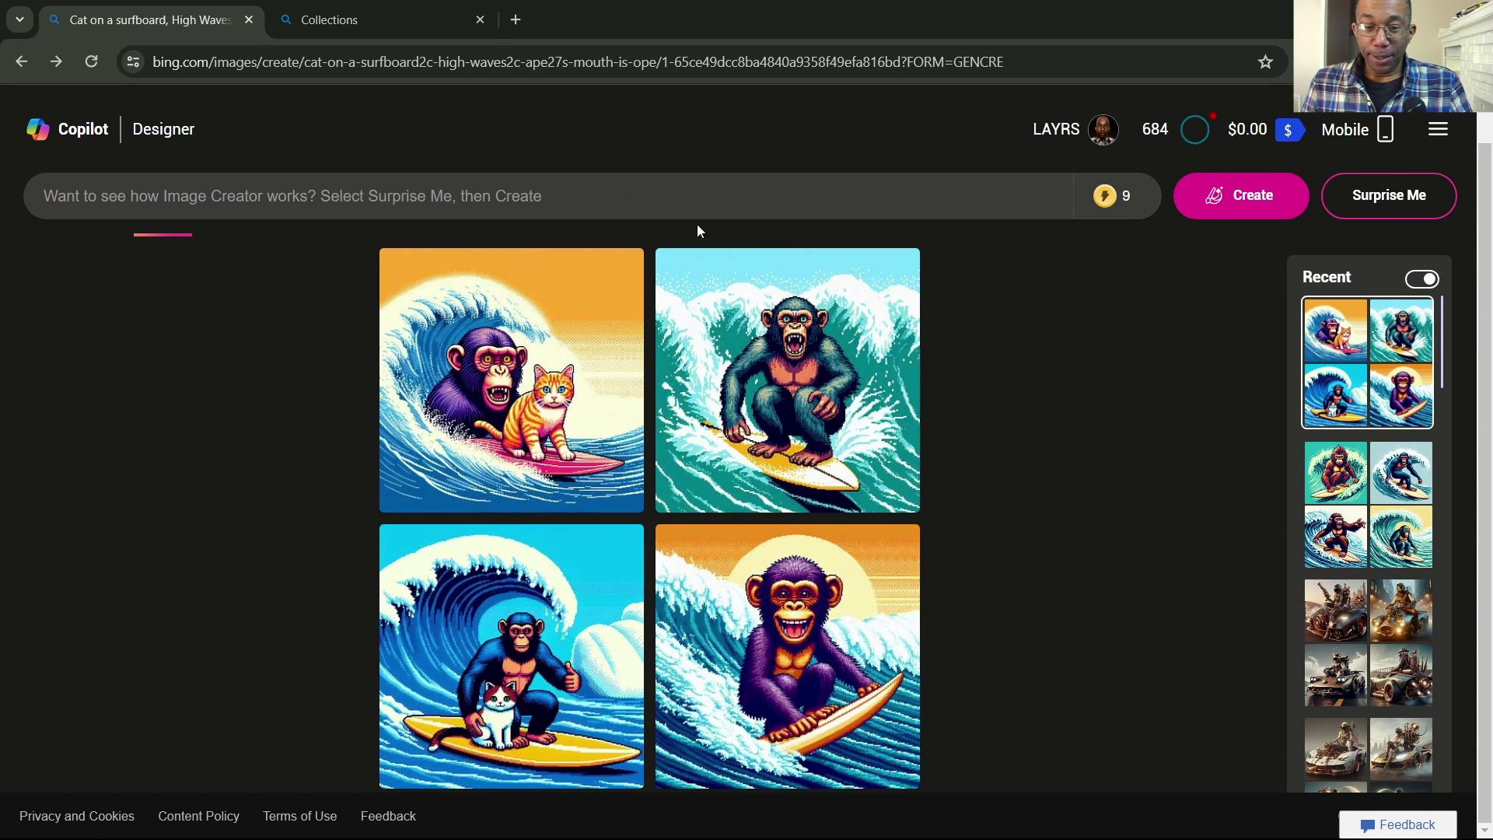
right_click(168, 199)
key("super+v")
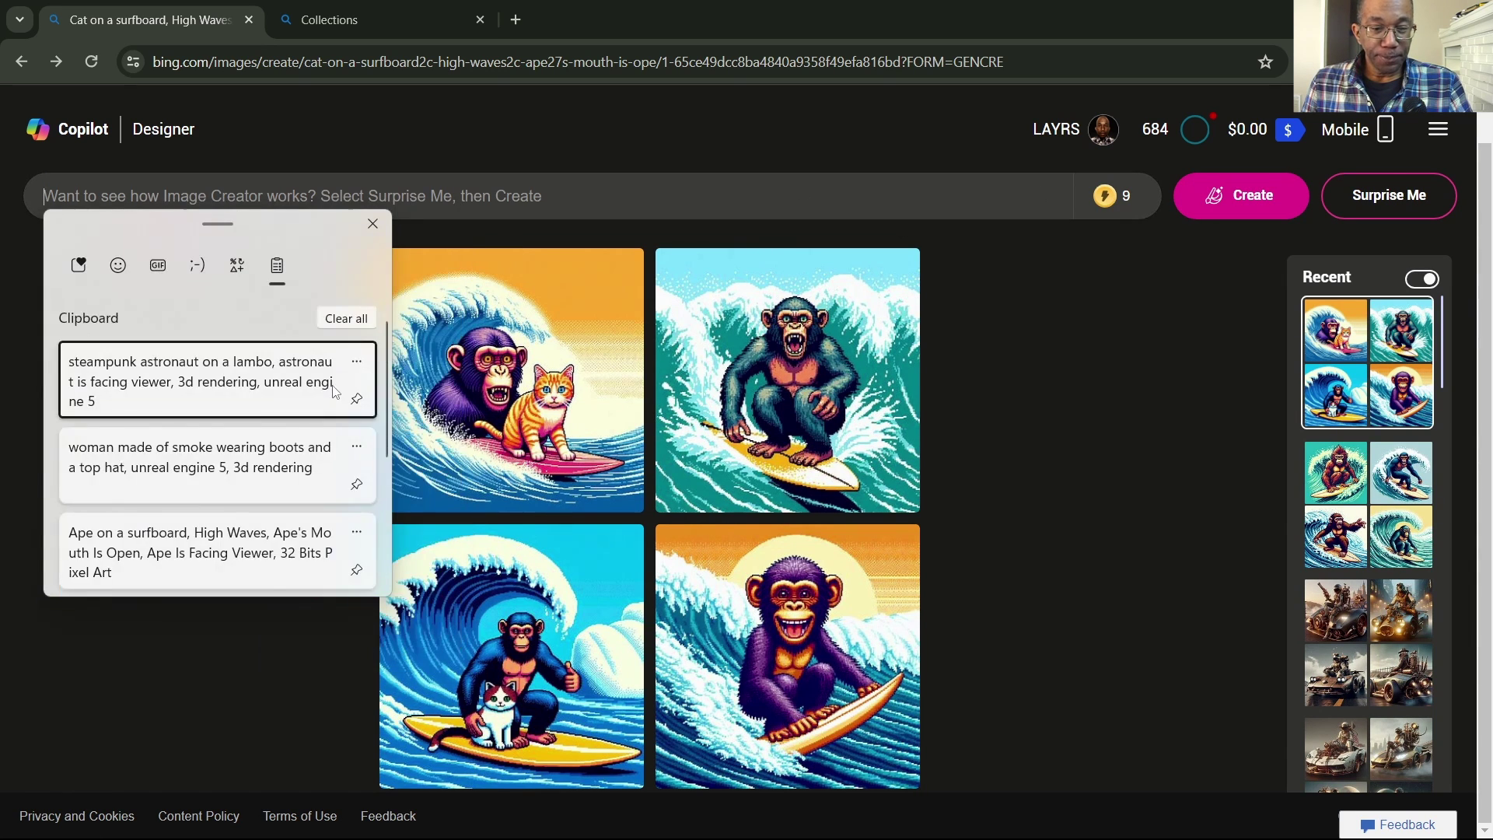
left_click(176, 450)
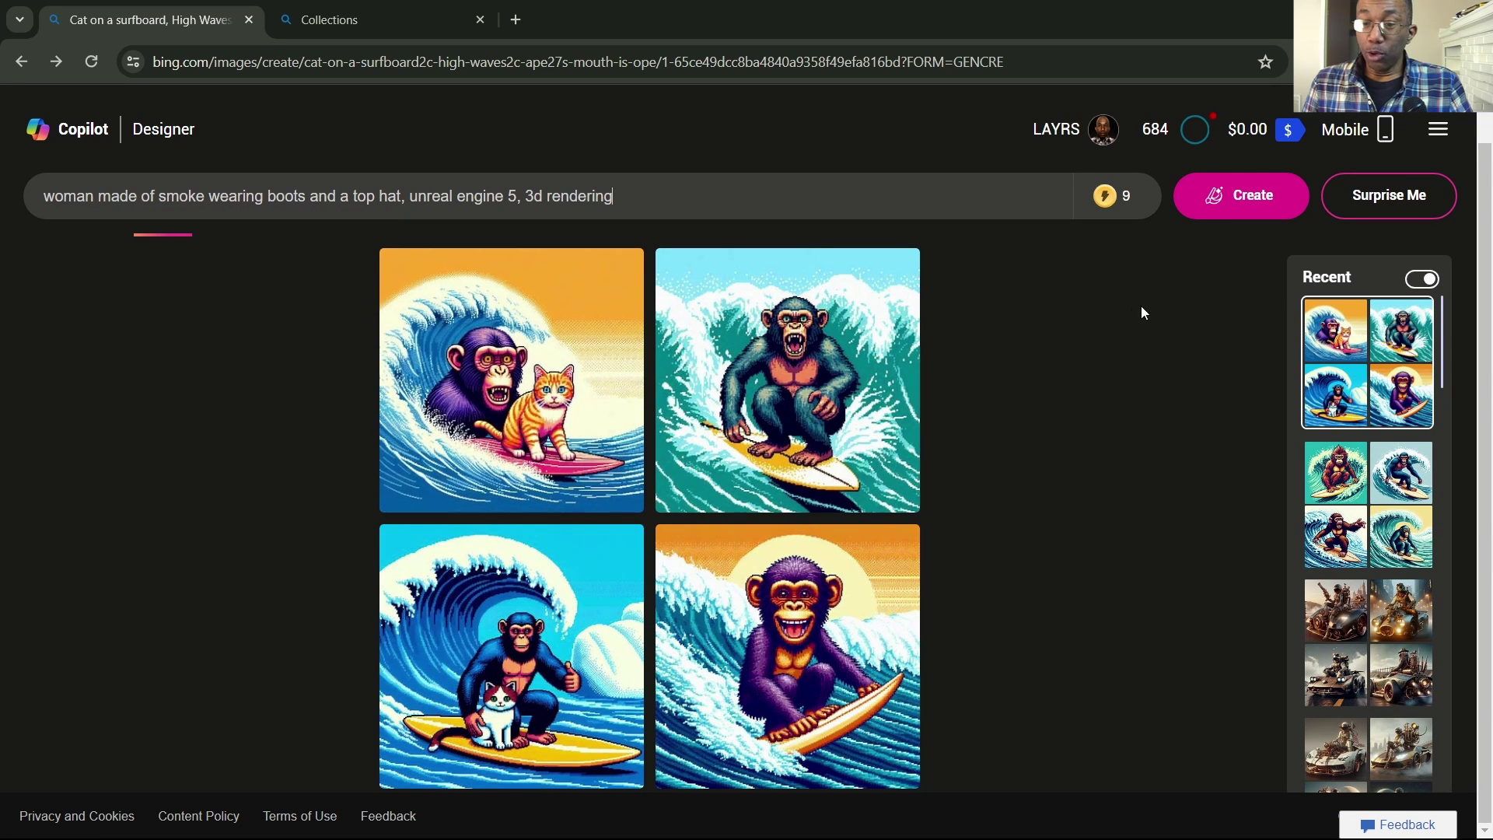
left_click(1244, 209)
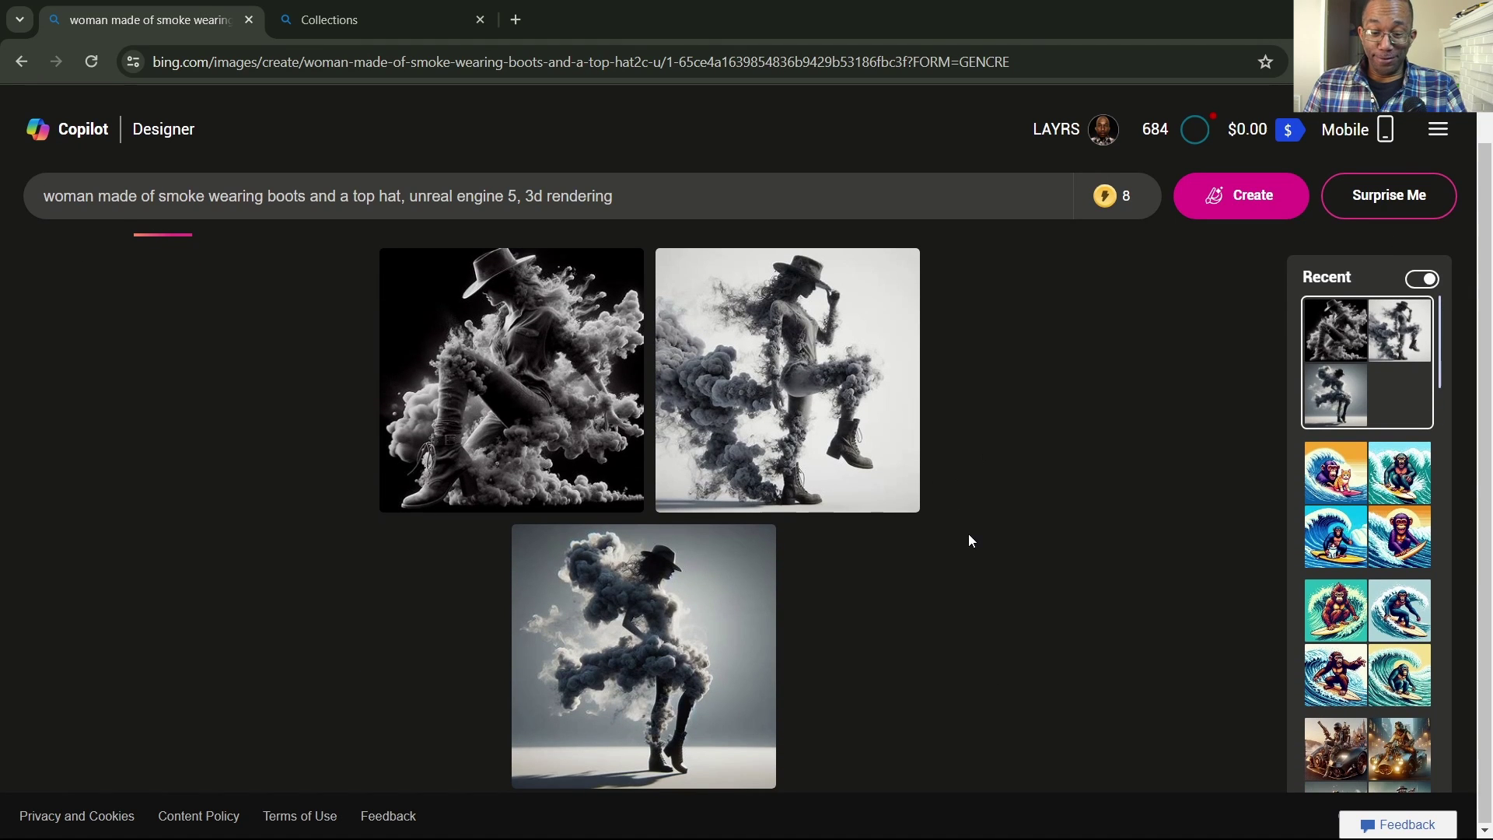
Browse the smoke-woman images one by one, then generate a second batch from the same prompt
left_click(546, 400)
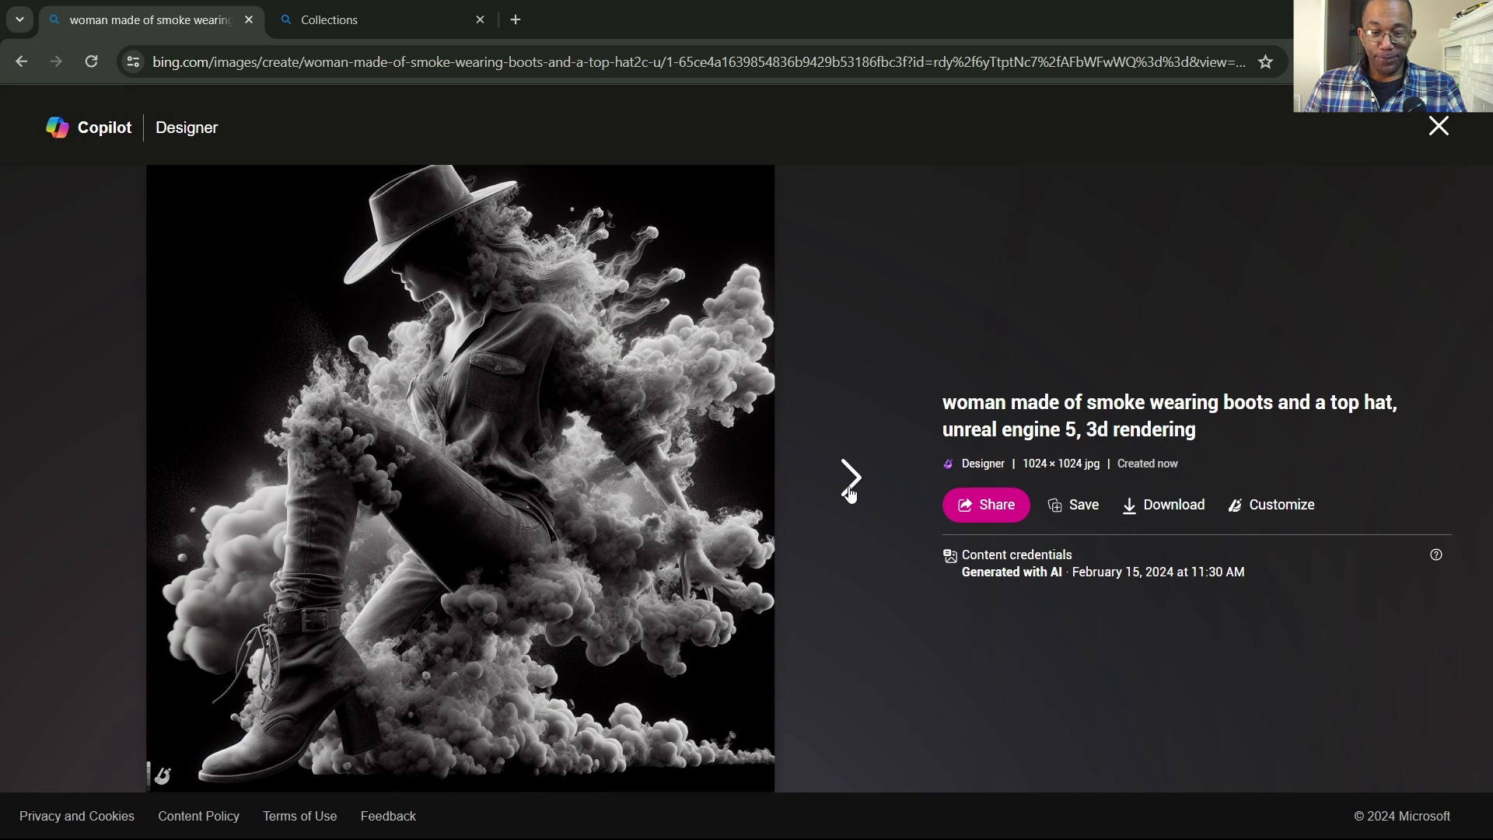
left_click(851, 478)
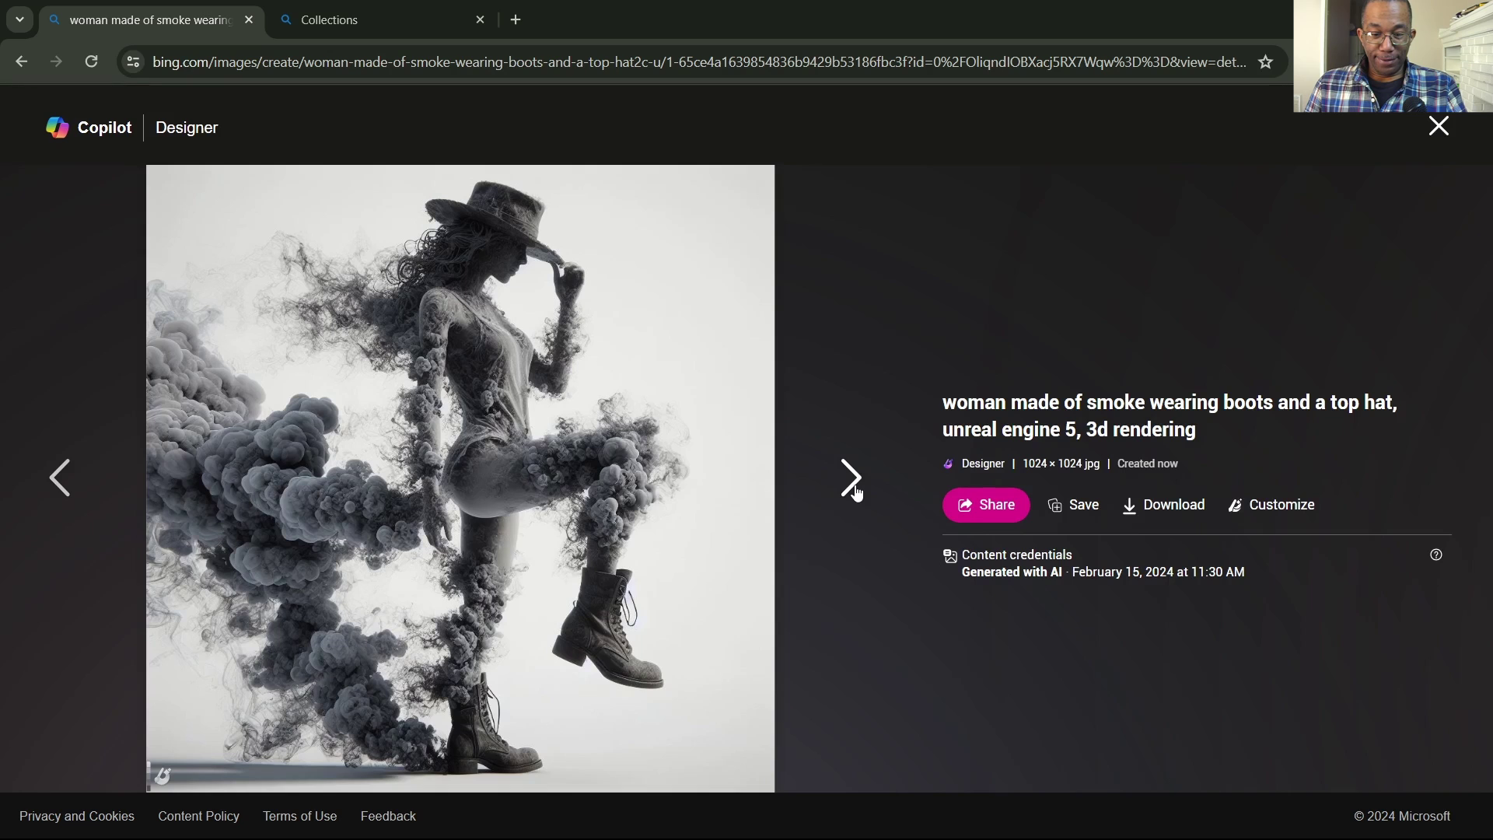
left_click(855, 488)
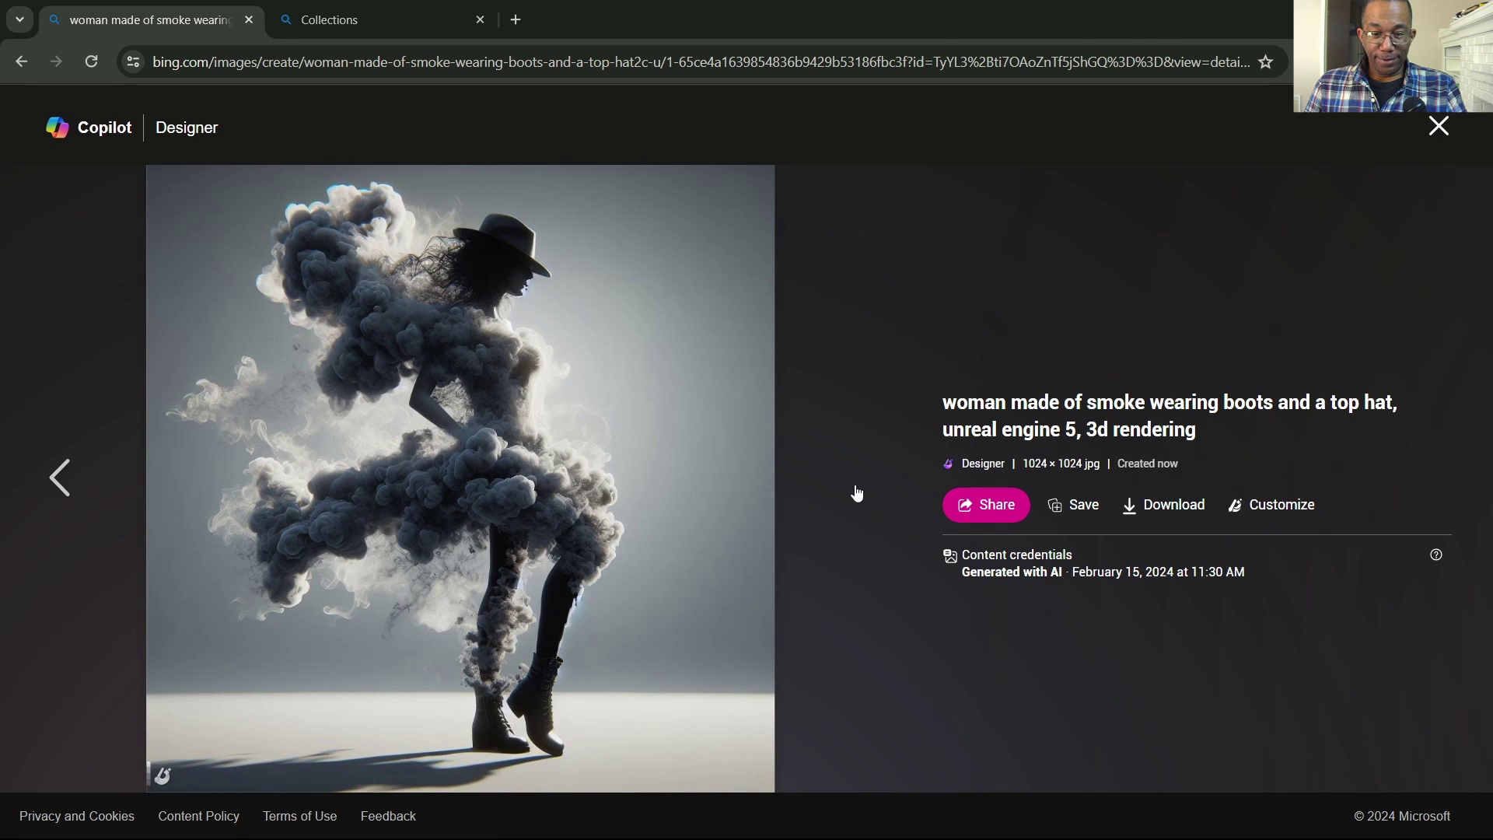
left_click(1439, 126)
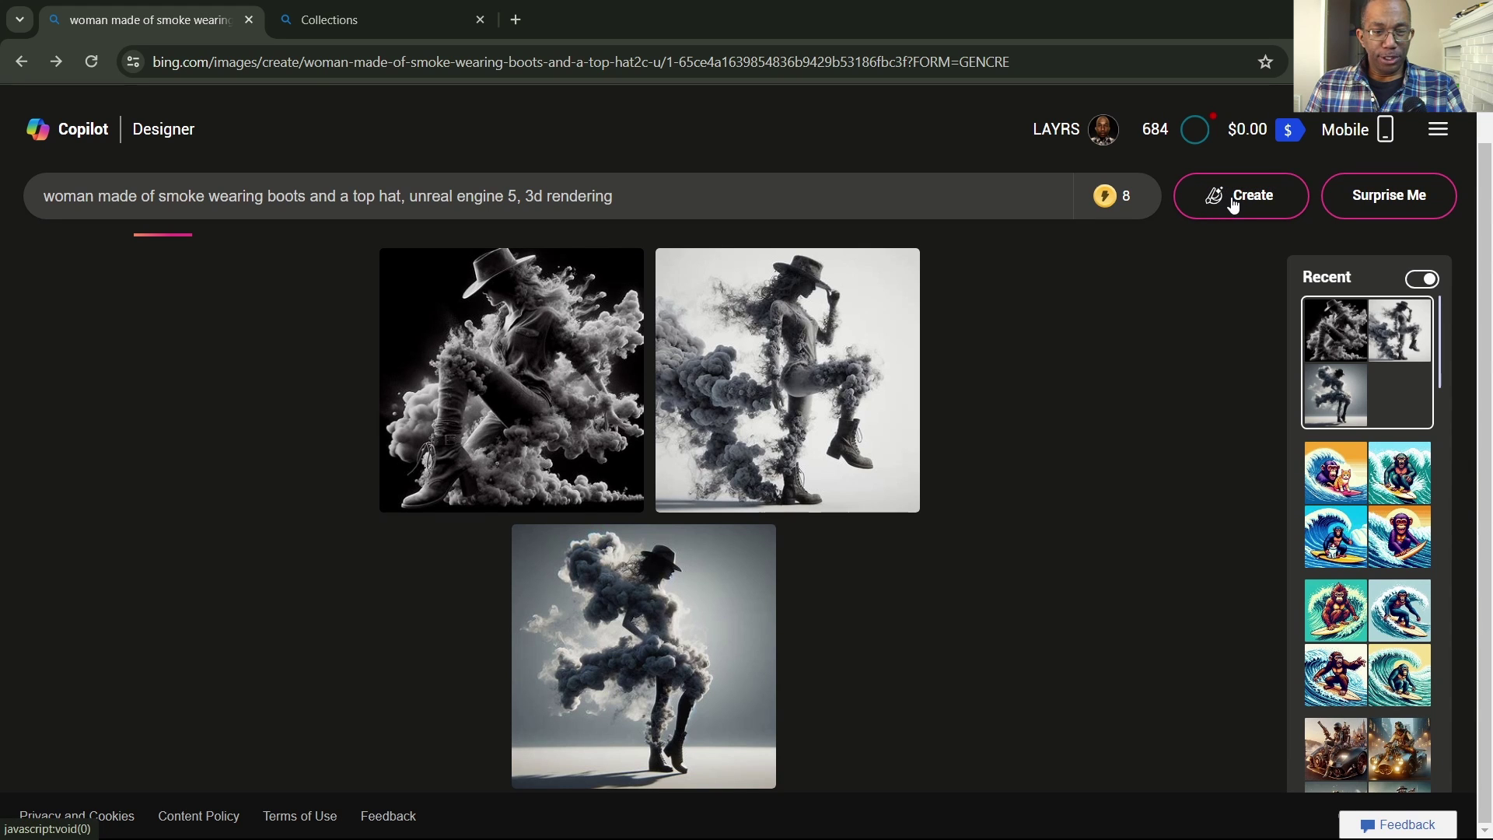
left_click(1250, 215)
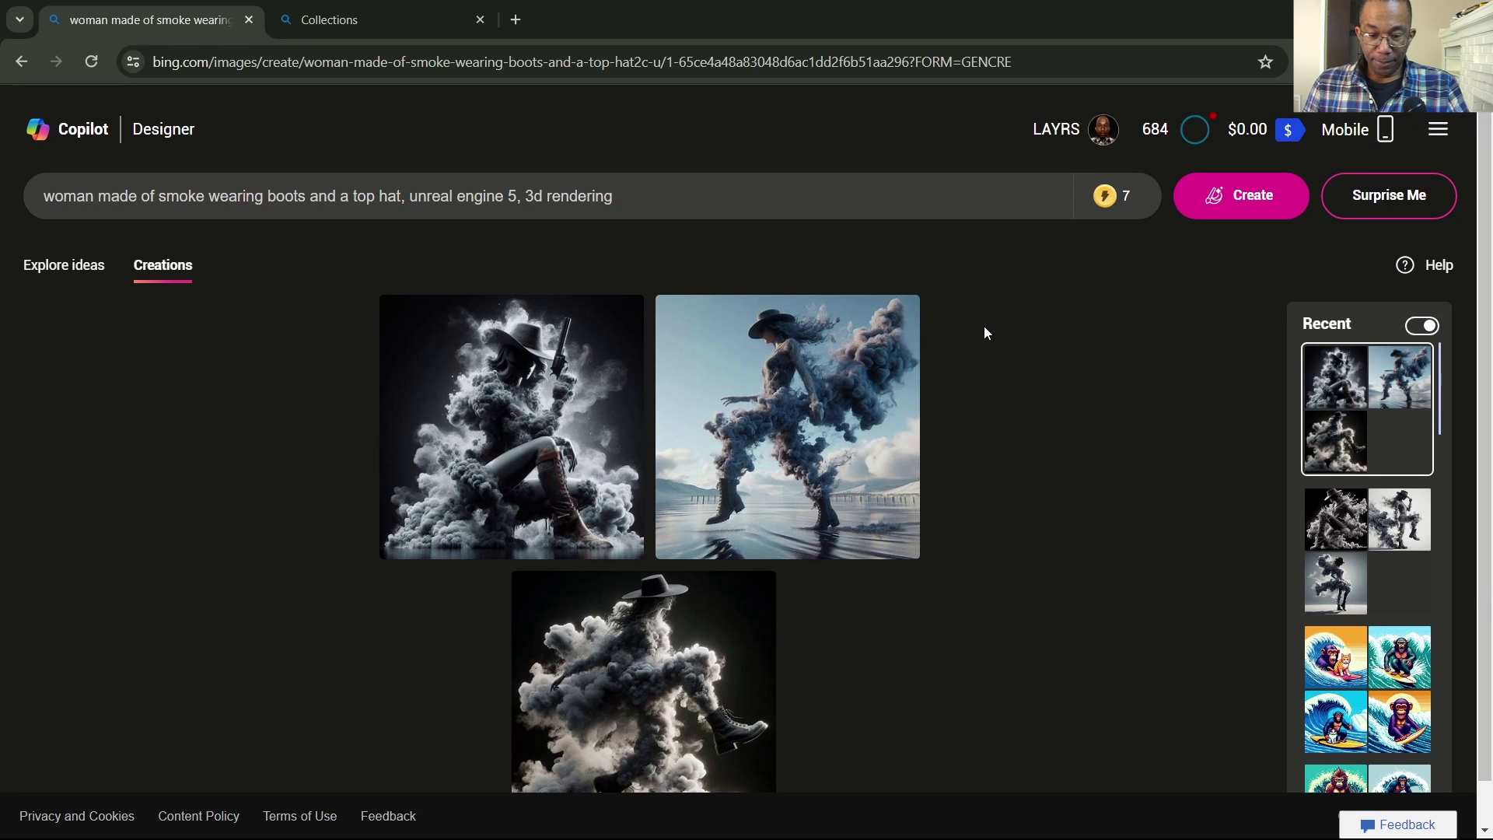
scroll(983, 325, "down", 1)
left_click(653, 591)
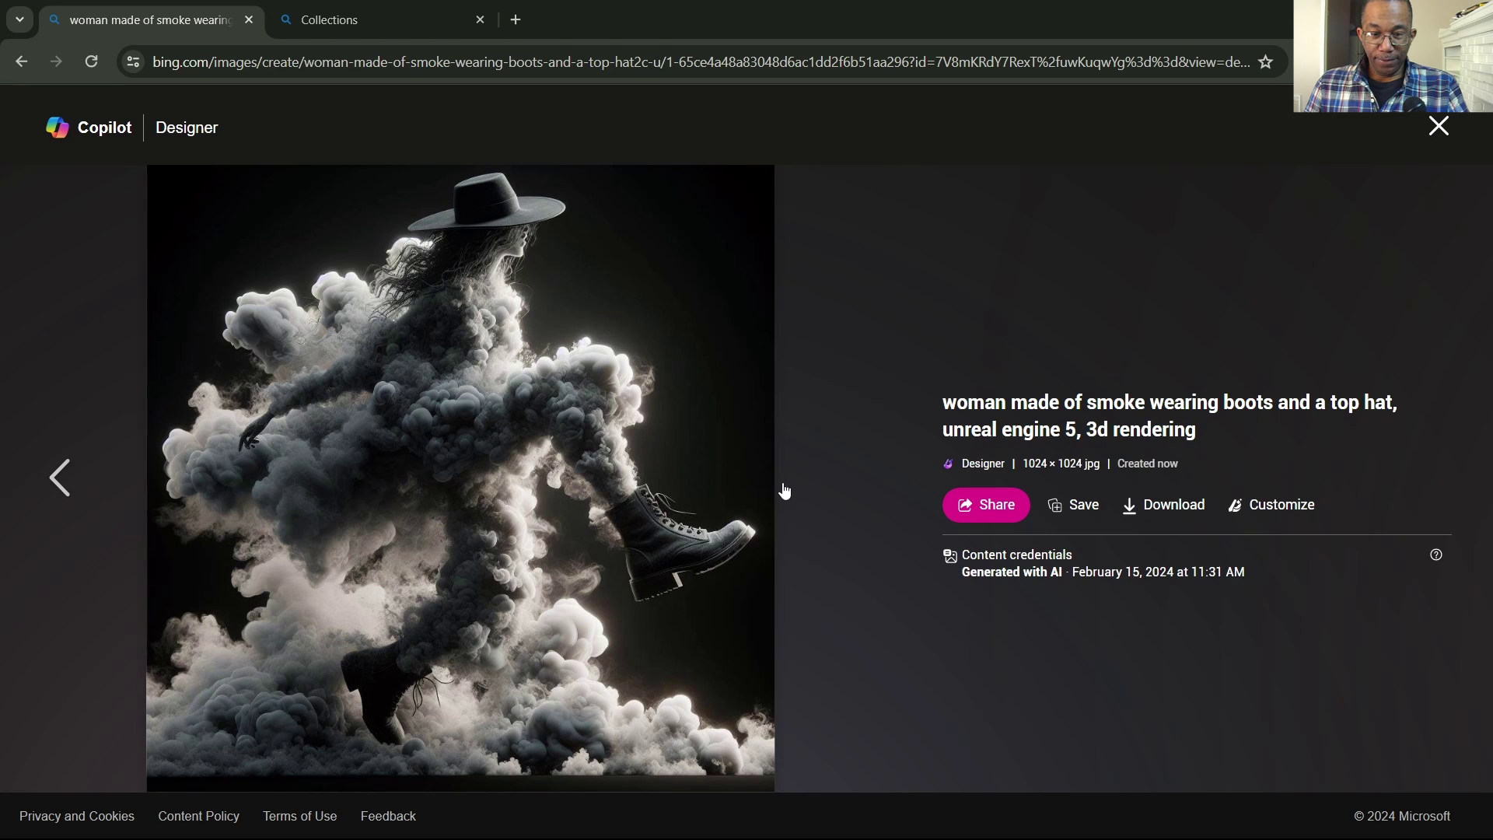
left_click(1438, 127)
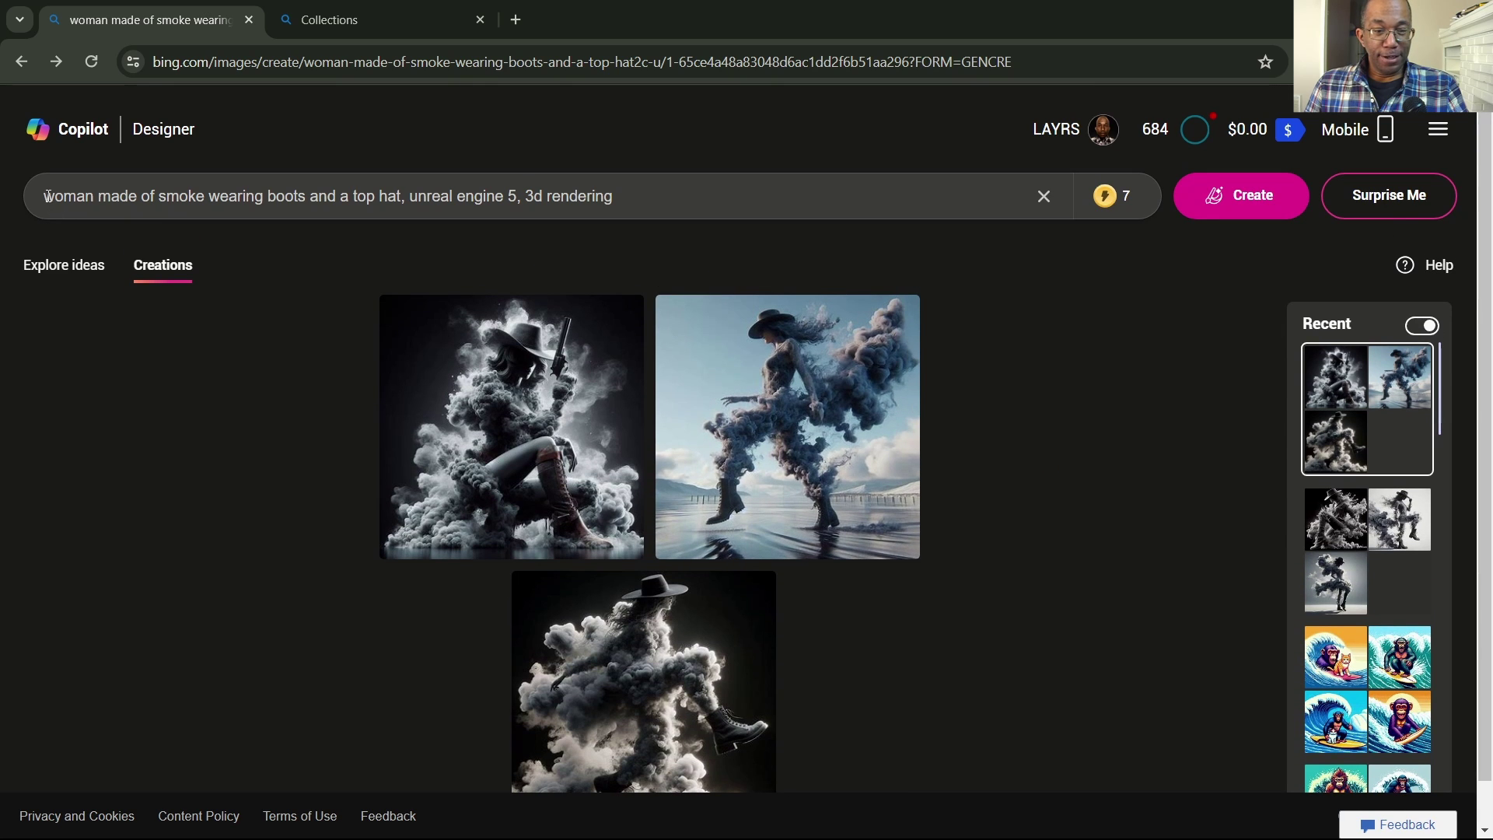
Add 'steampunk' to the smoke-woman prompt and generate images
type("ste")
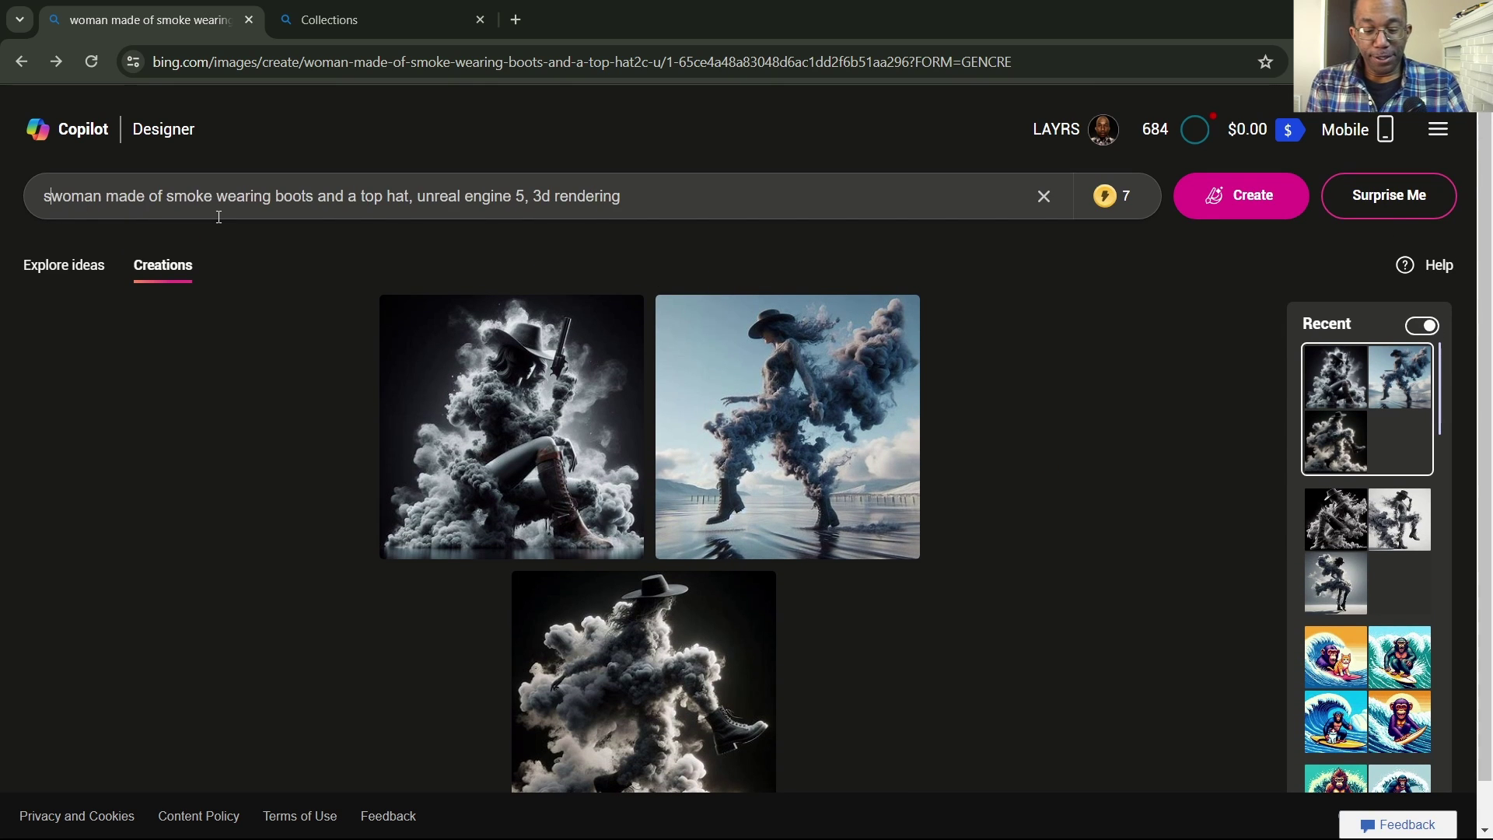
type("ampunk")
left_click(1216, 217)
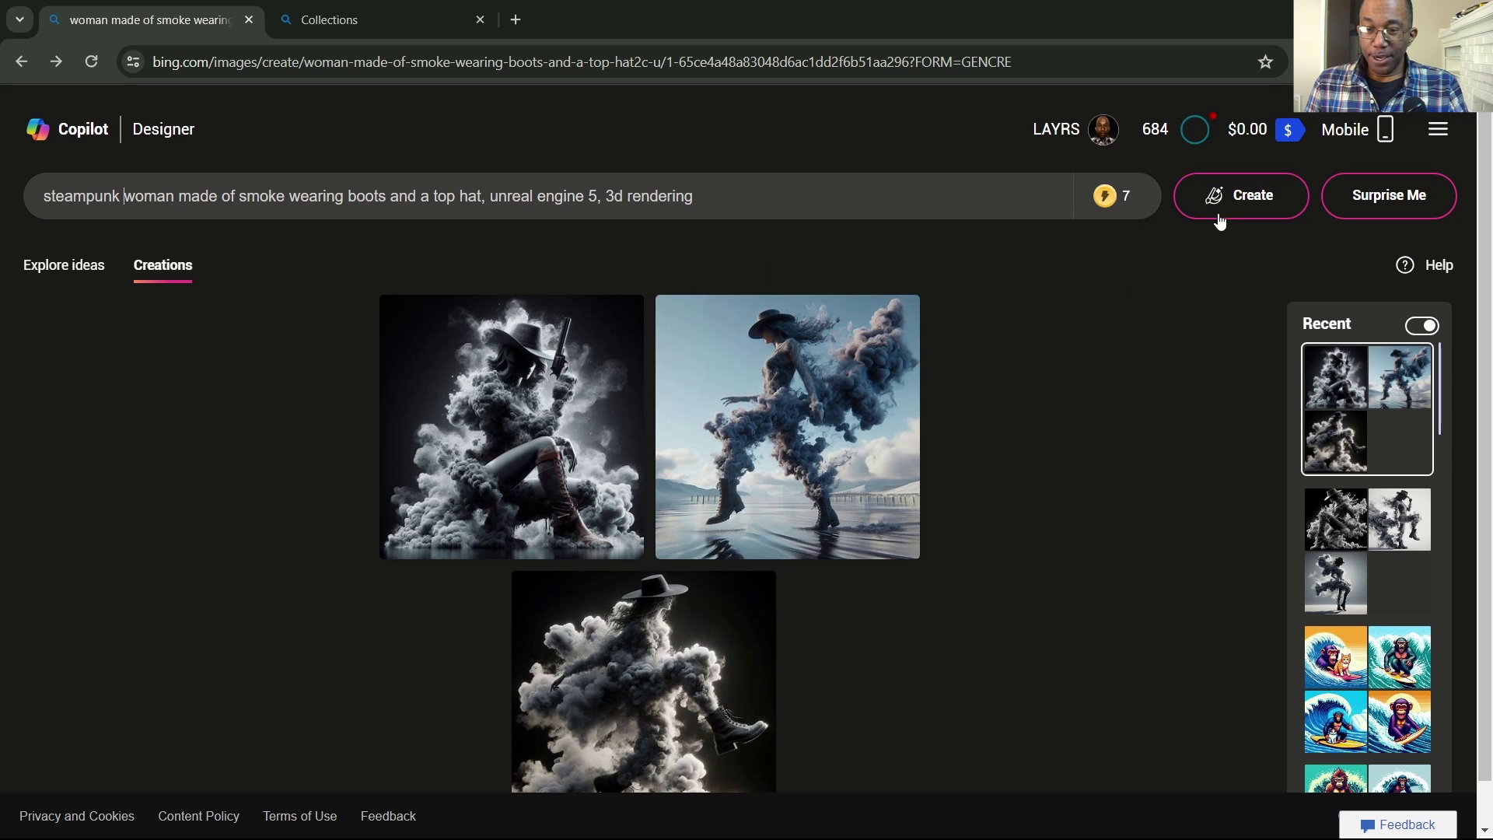
left_click(1242, 210)
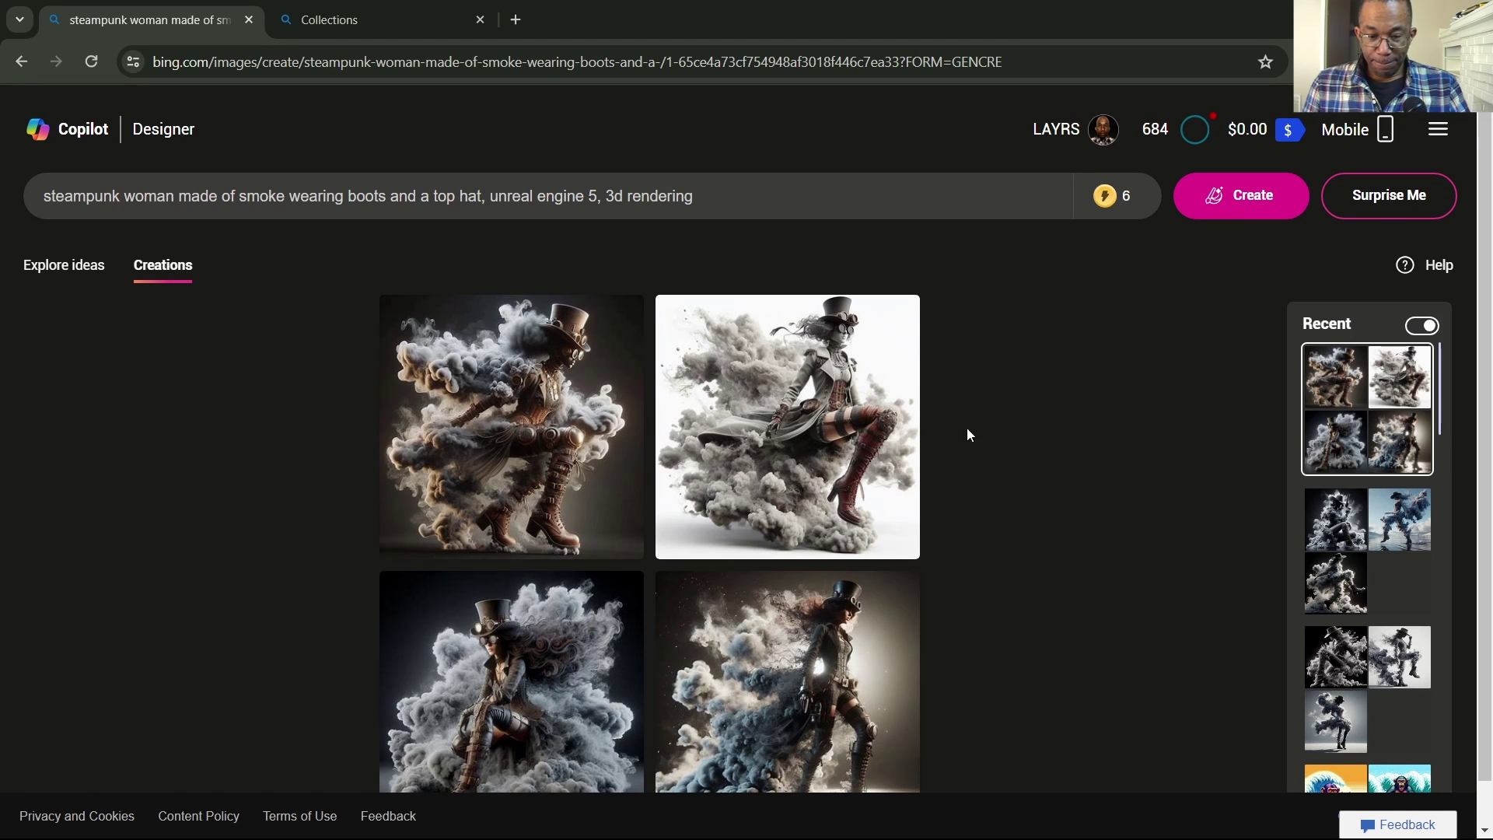
Browse the steampunk smoke-woman results, then regenerate from the same prompt
scroll(972, 451, "down", 1)
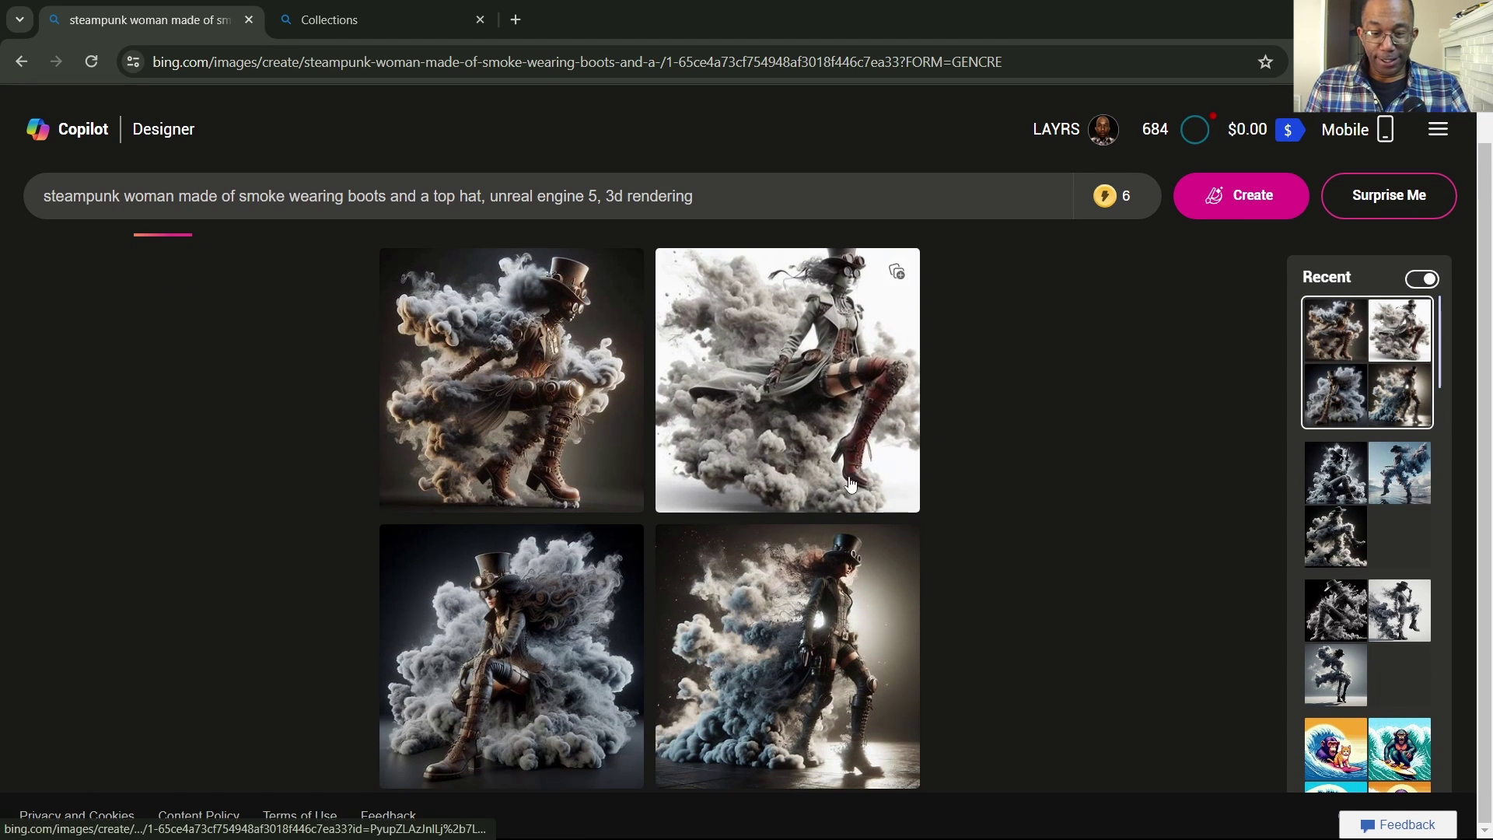
left_click(517, 391)
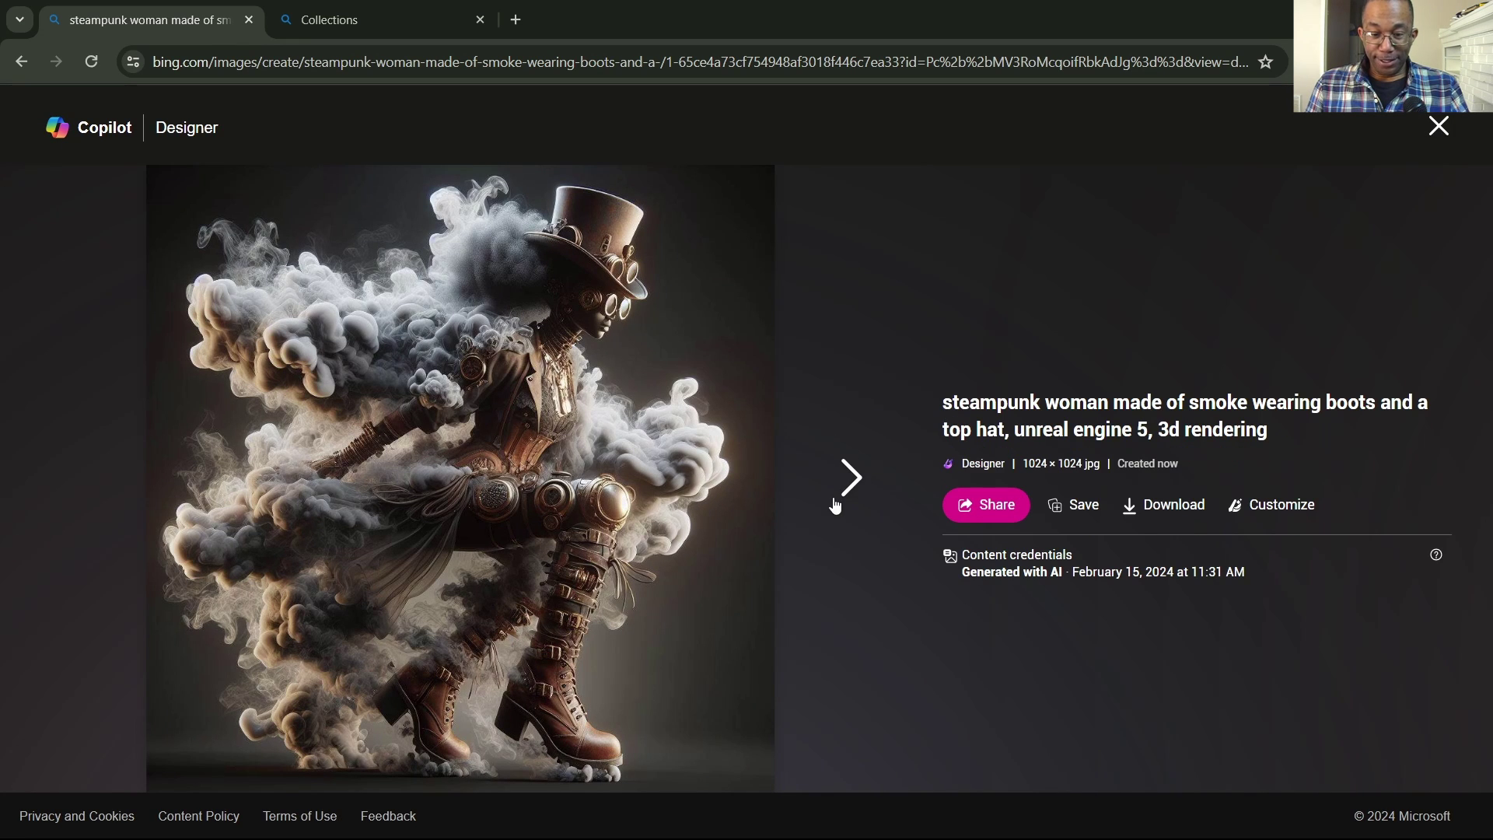
left_click(852, 478)
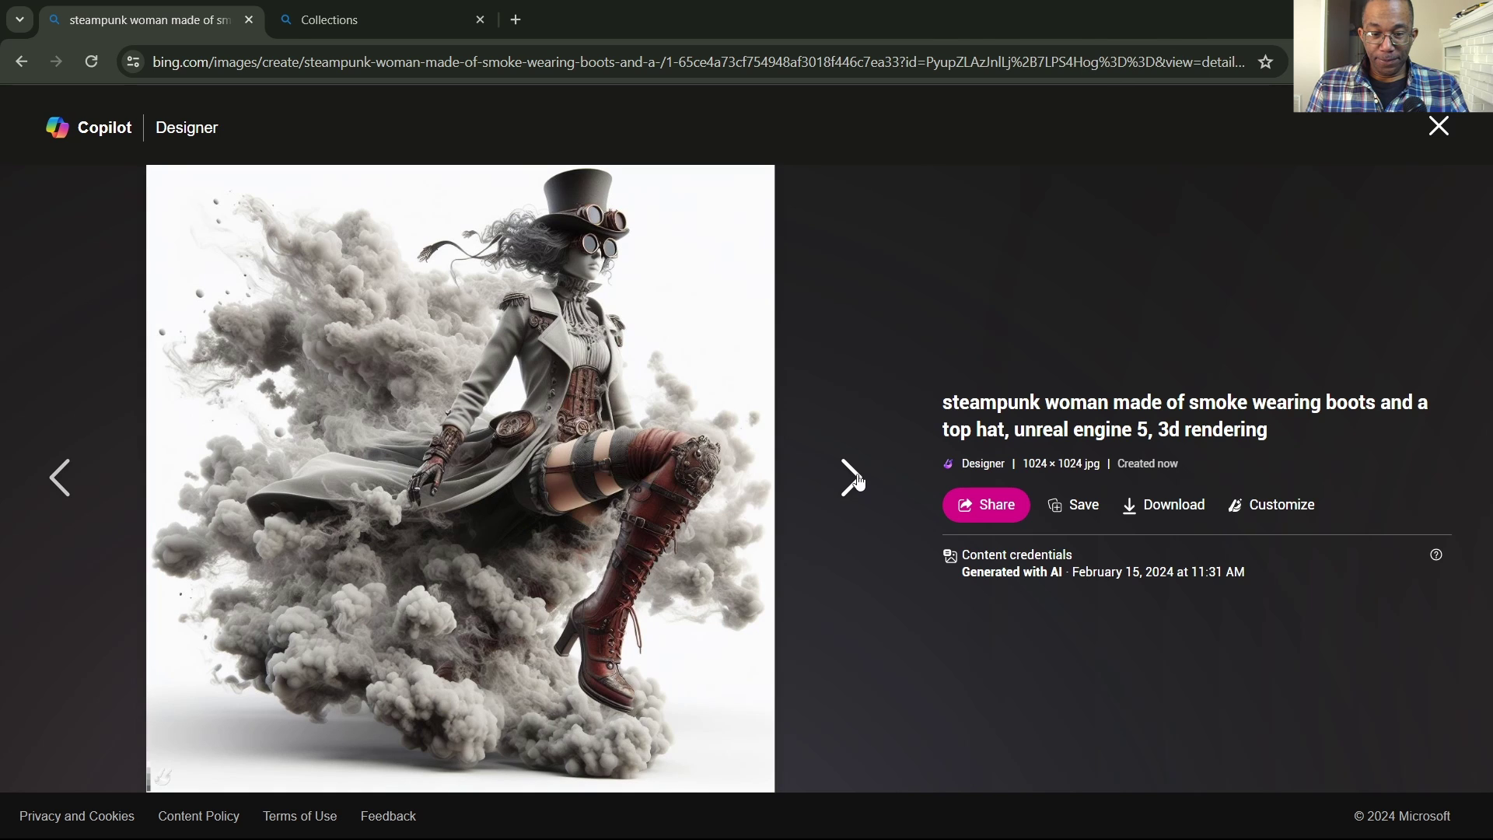
left_click(853, 479)
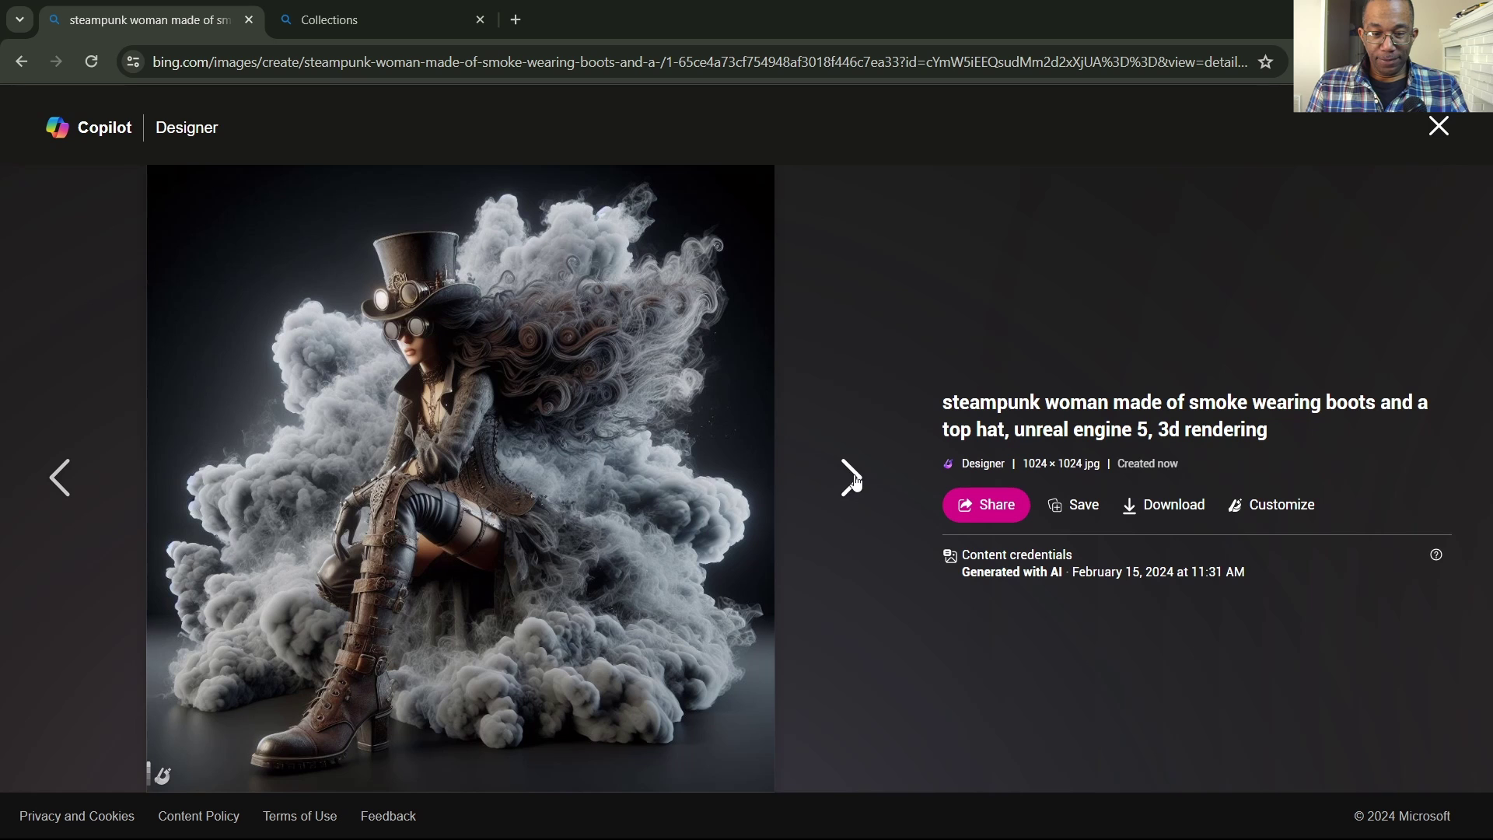
left_click(853, 477)
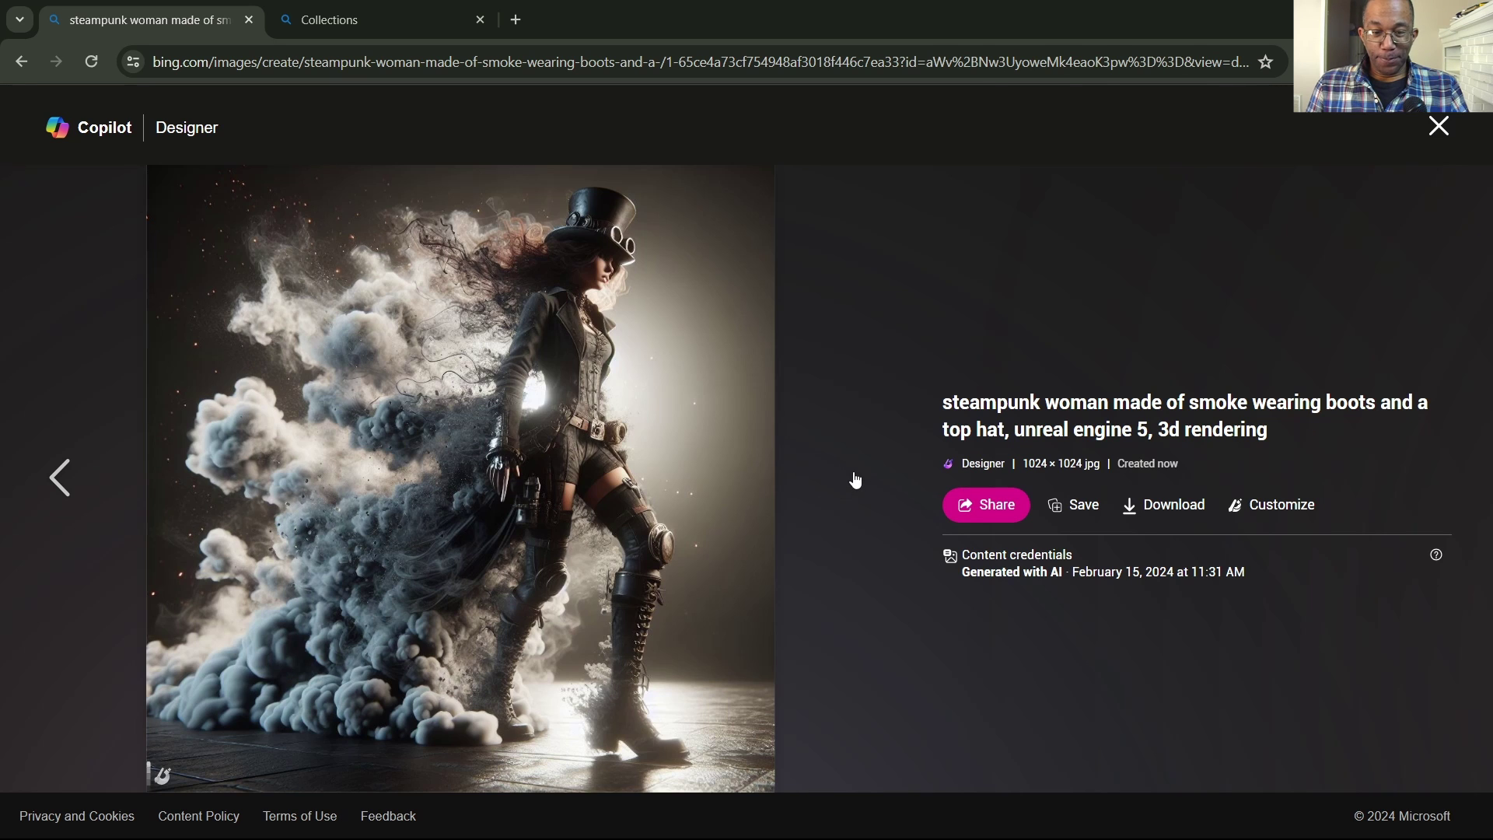
left_click(71, 474)
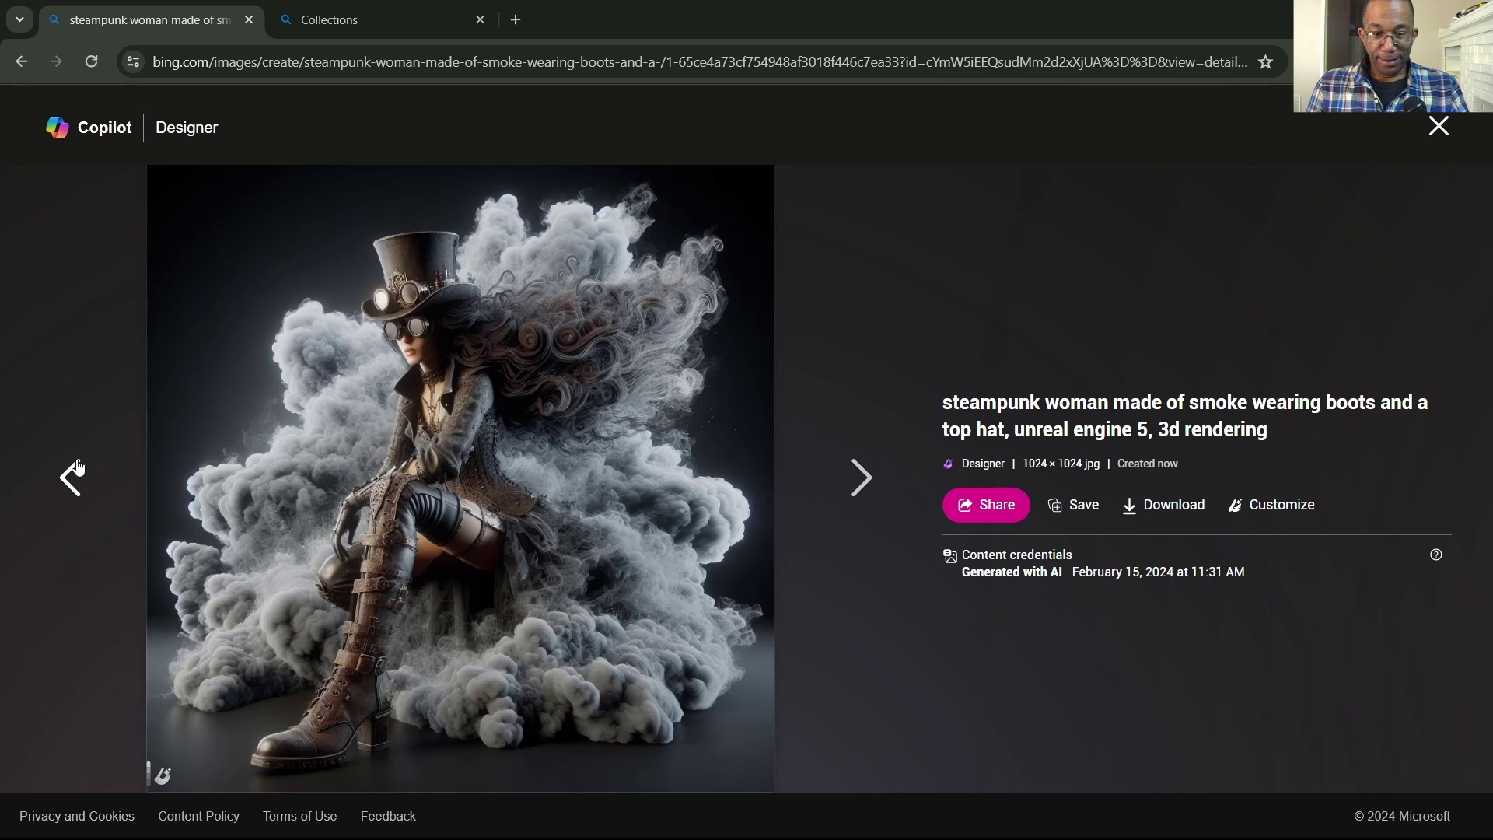
left_click(1440, 127)
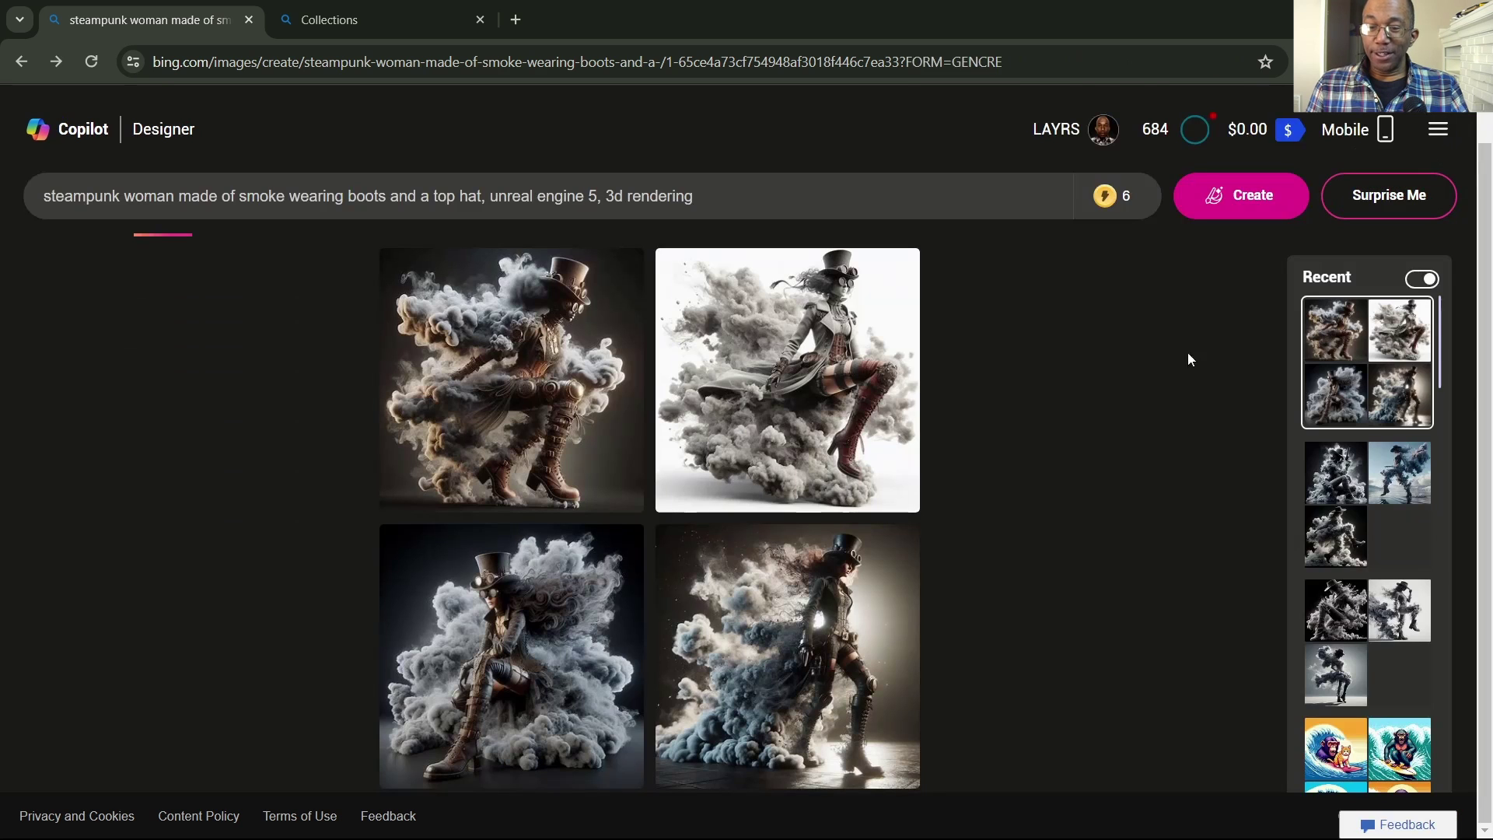
left_click(1242, 199)
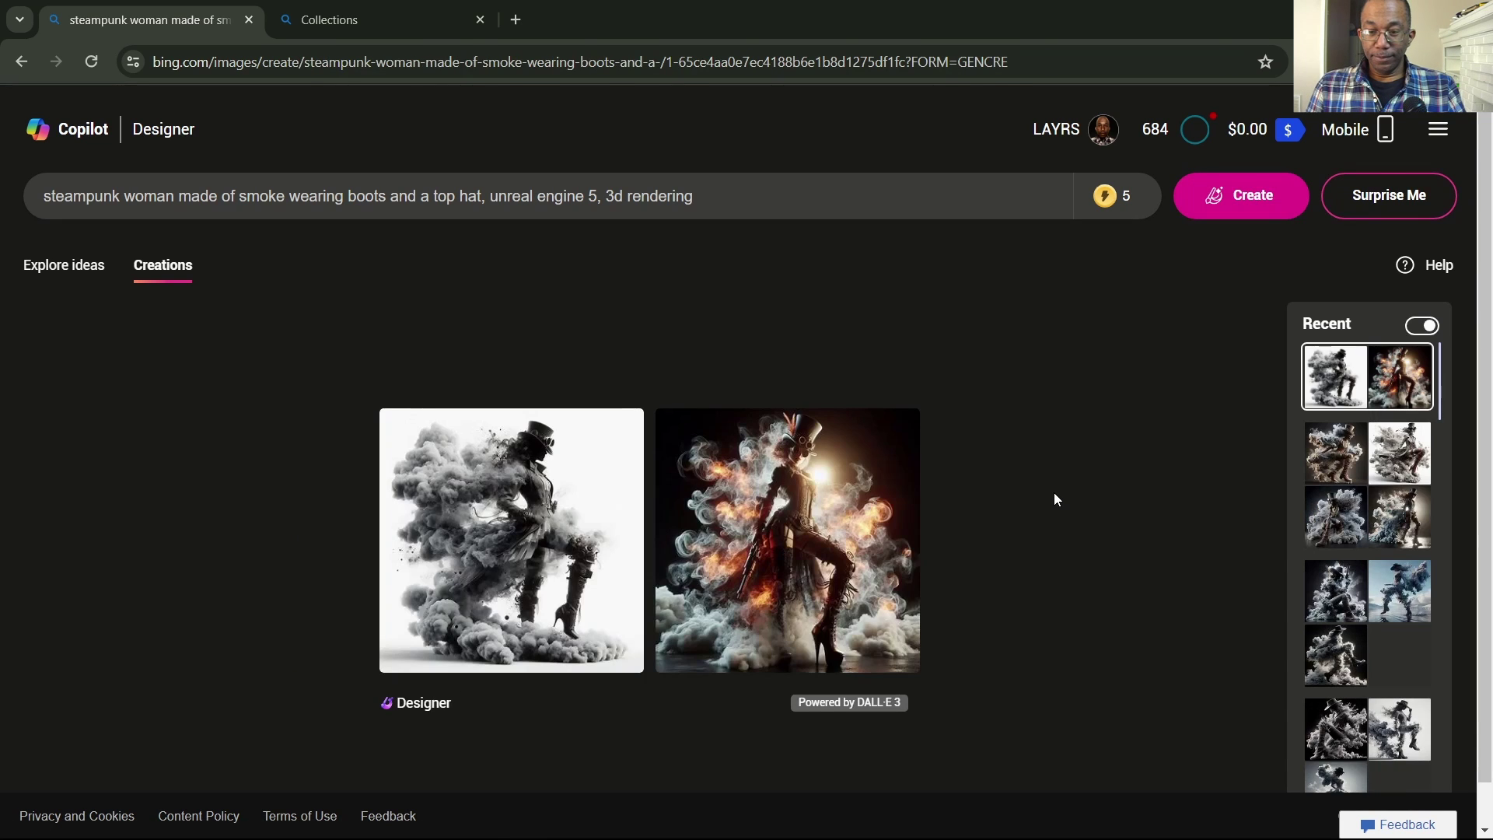
View both steampunk smoke images, including the fiery one, then generate another batch
left_click(768, 533)
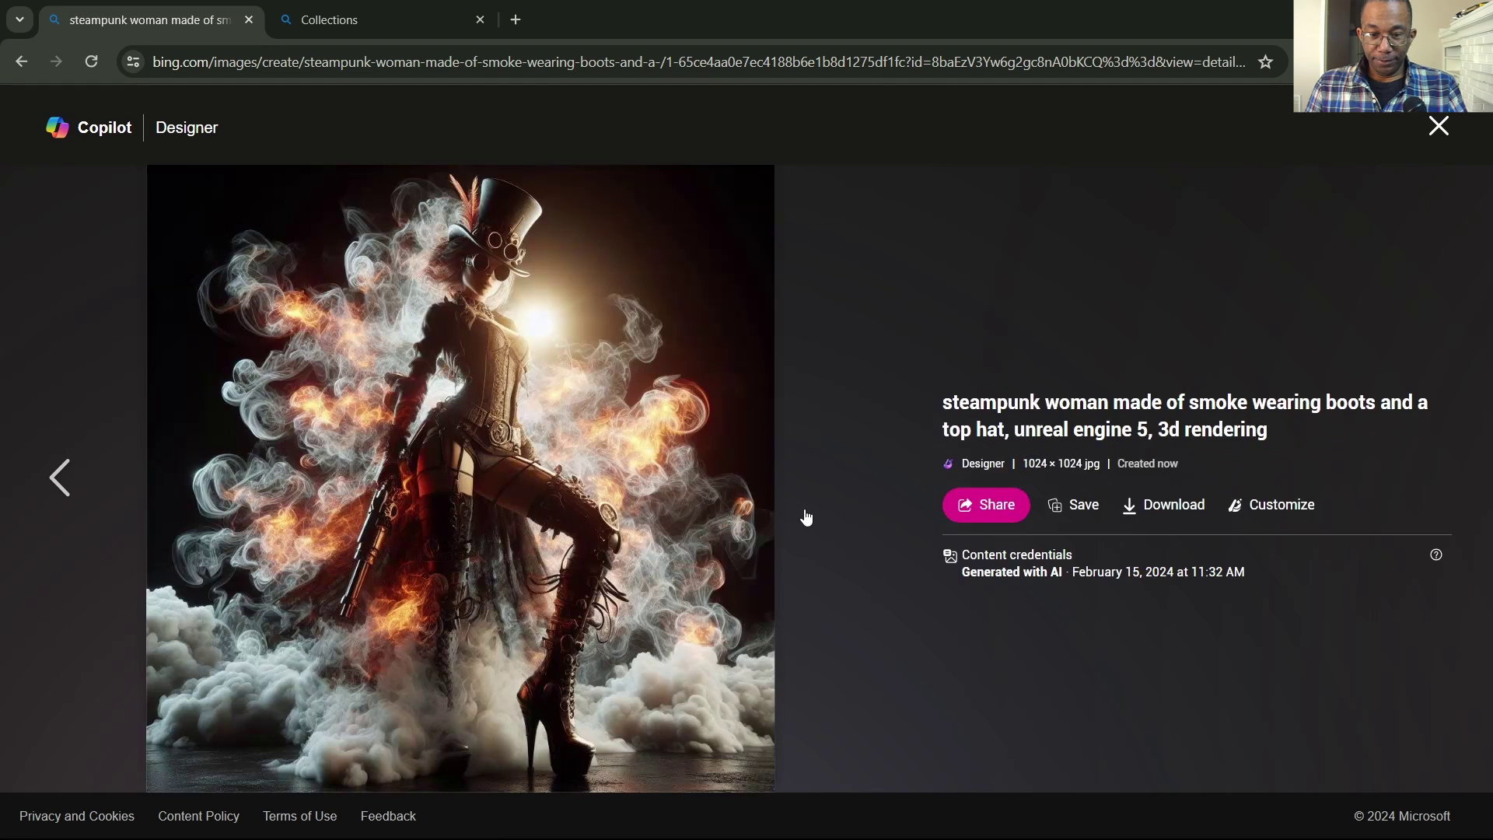
left_click(70, 478)
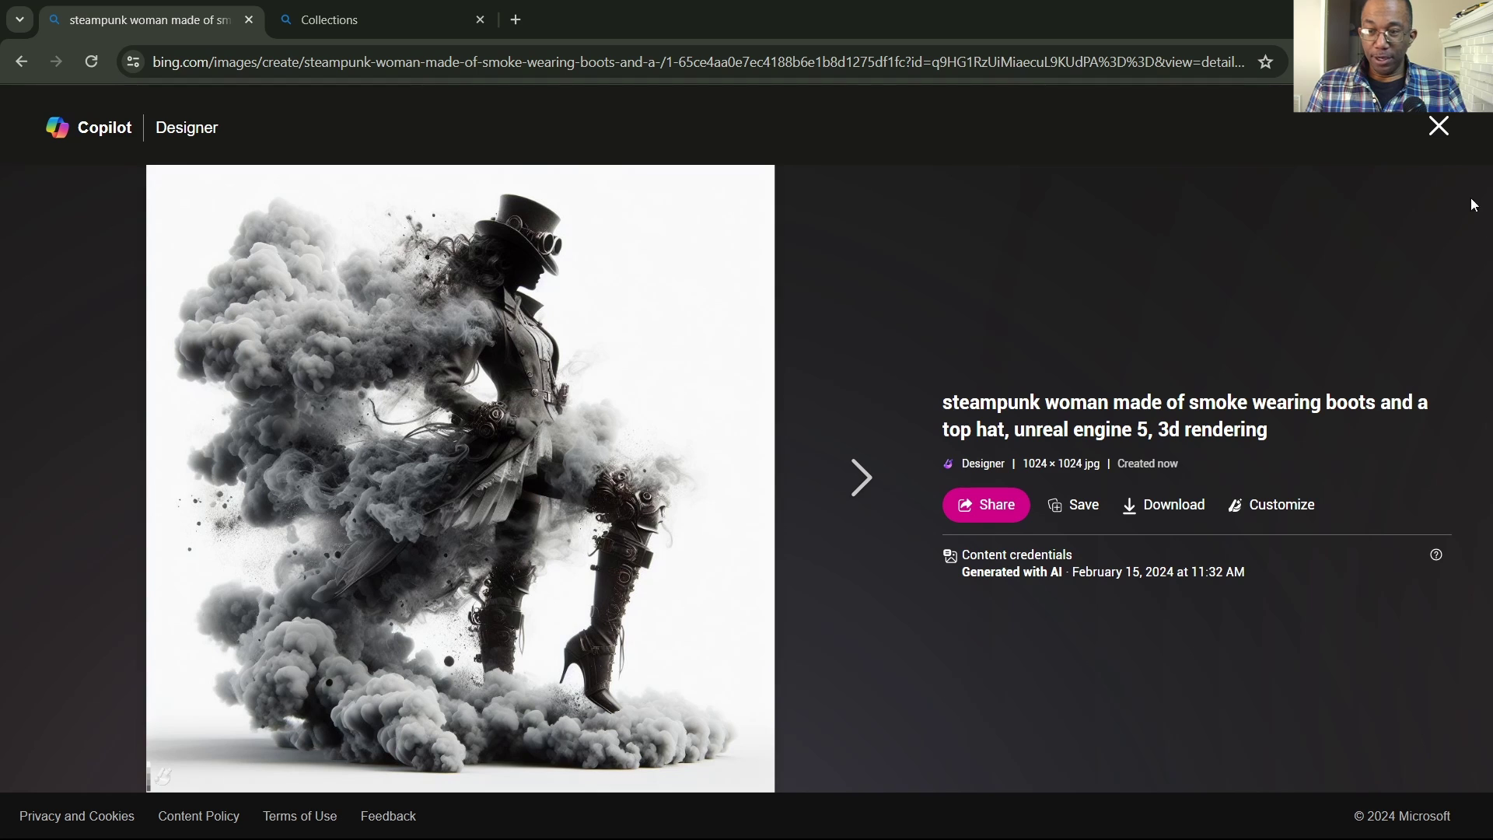
left_click(1438, 126)
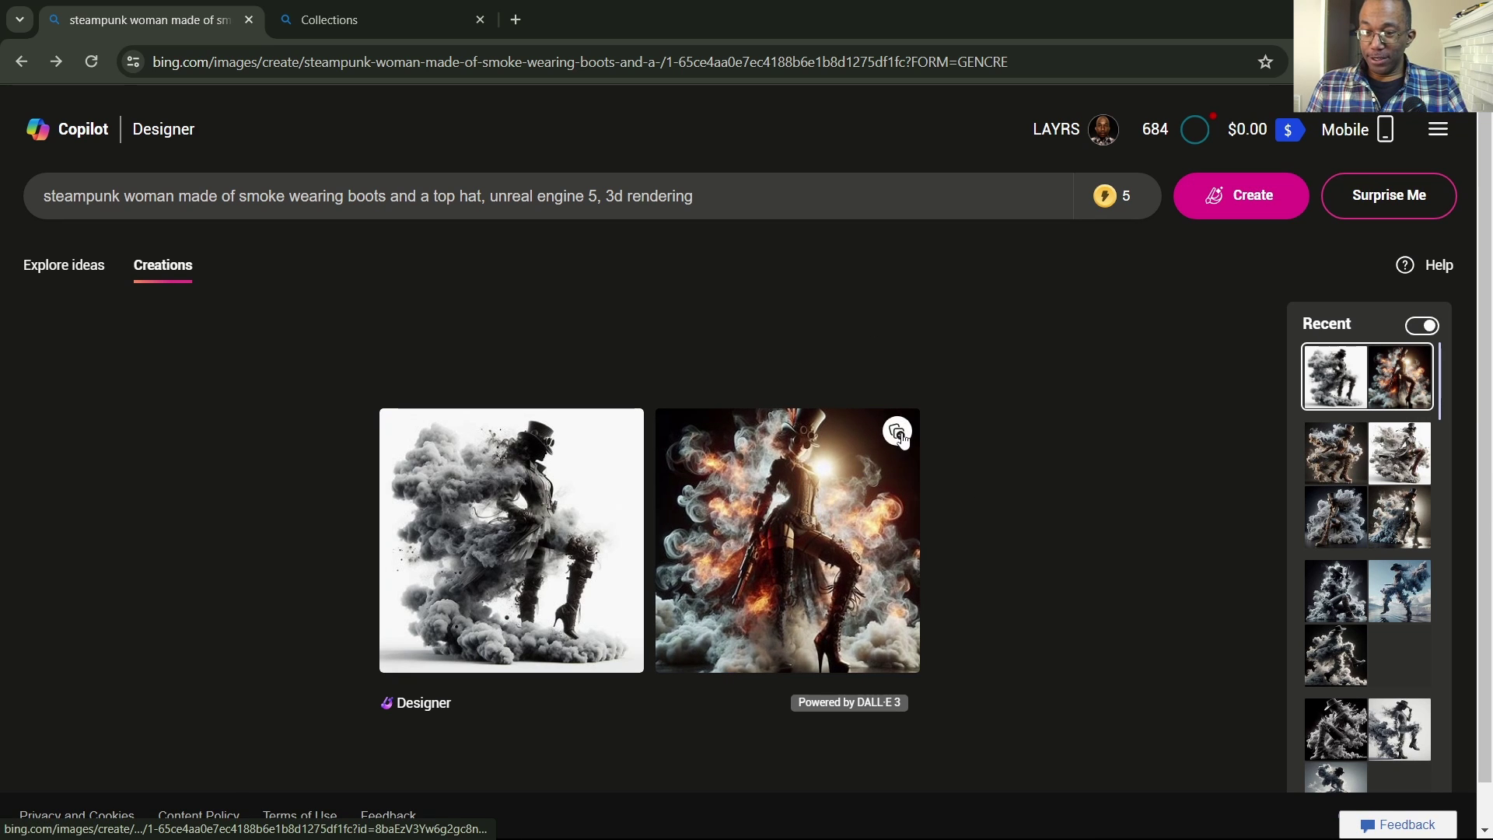
left_click(1249, 214)
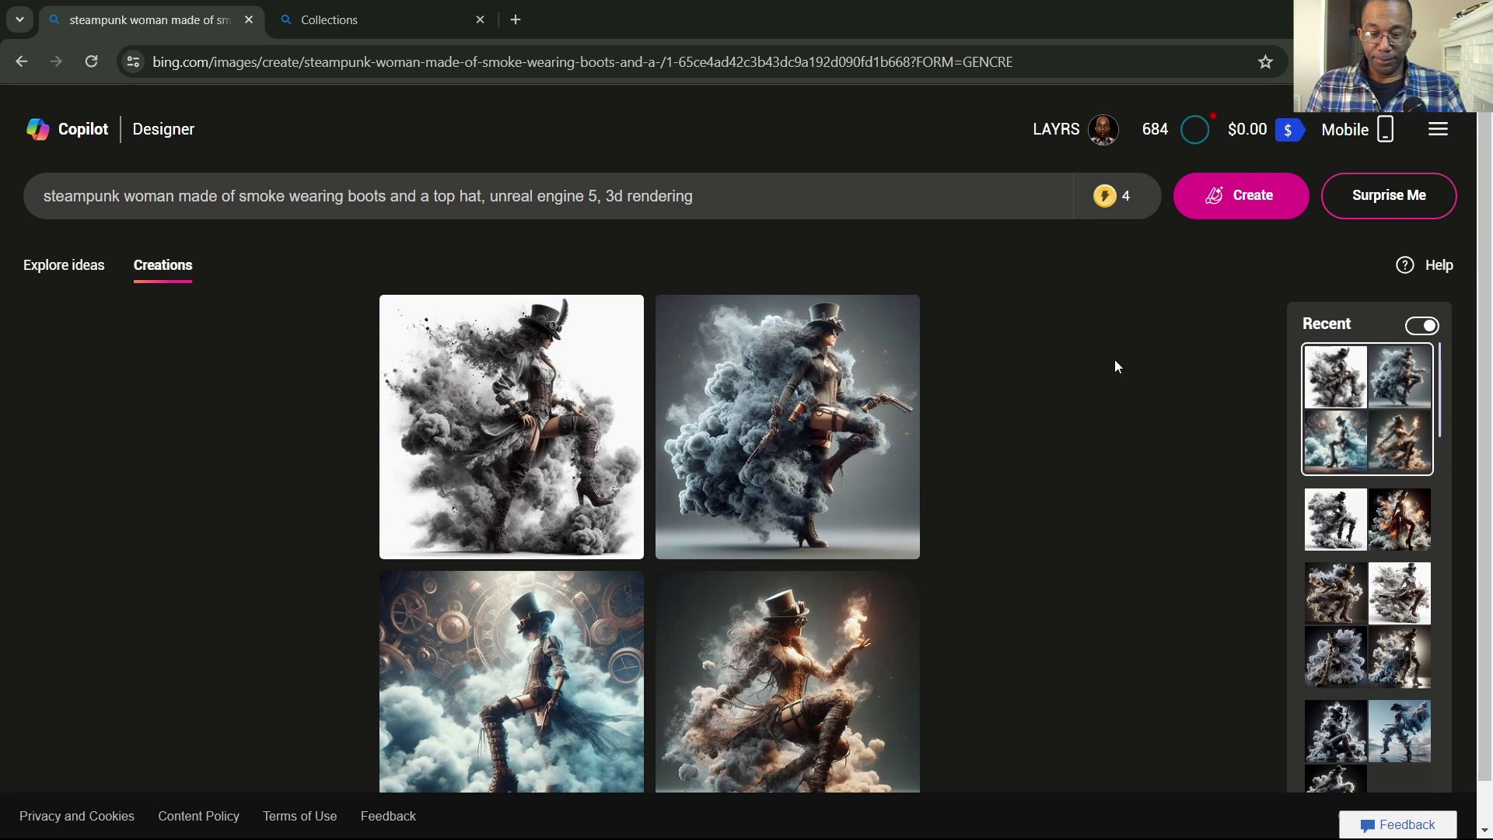
Step through all four new steampunk smoke-woman images and close the viewer
scroll(996, 409, "down", 1)
scroll(1011, 436, "down", 1)
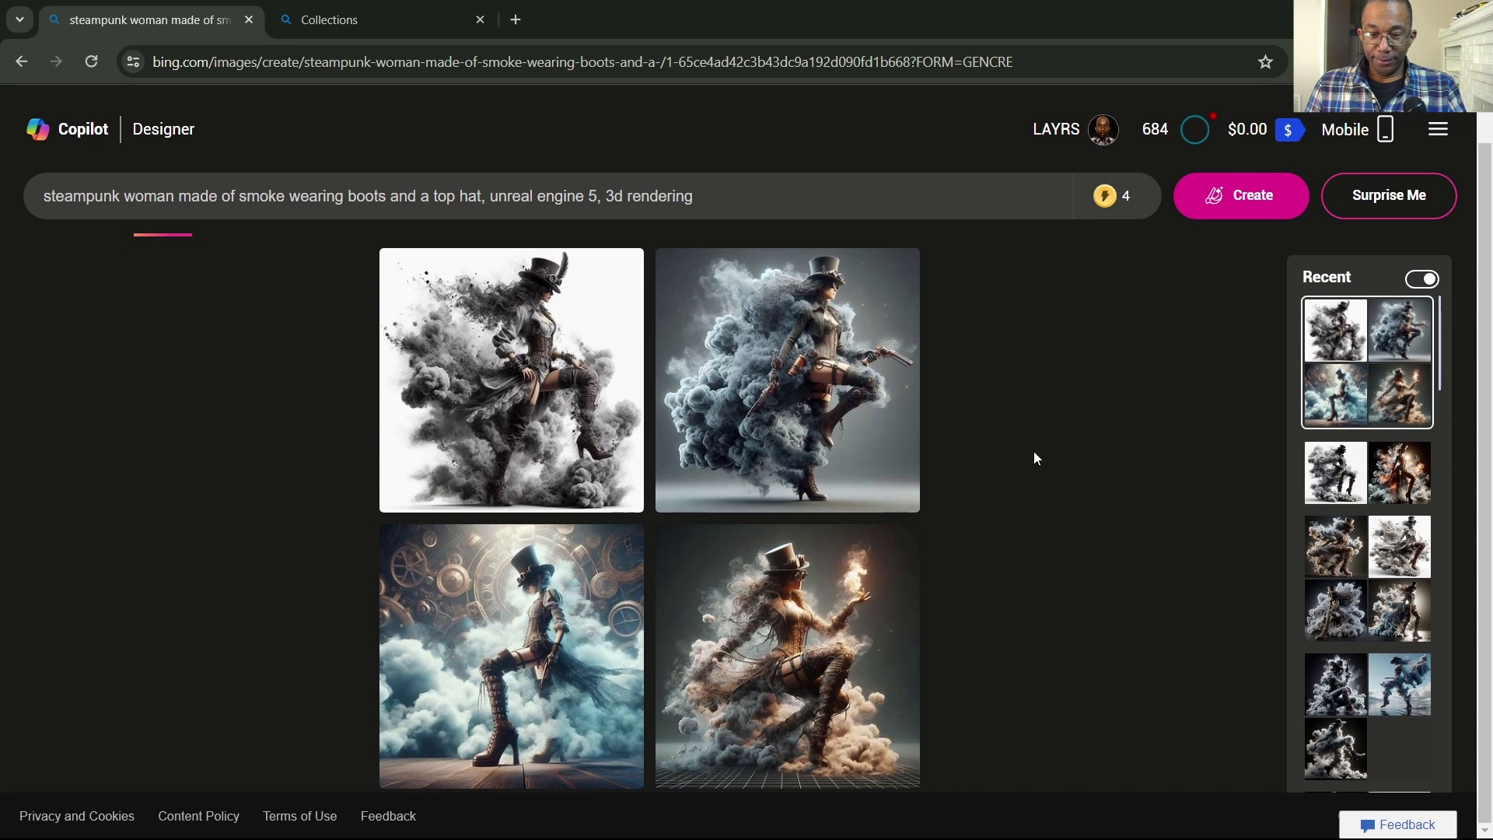
left_click(521, 422)
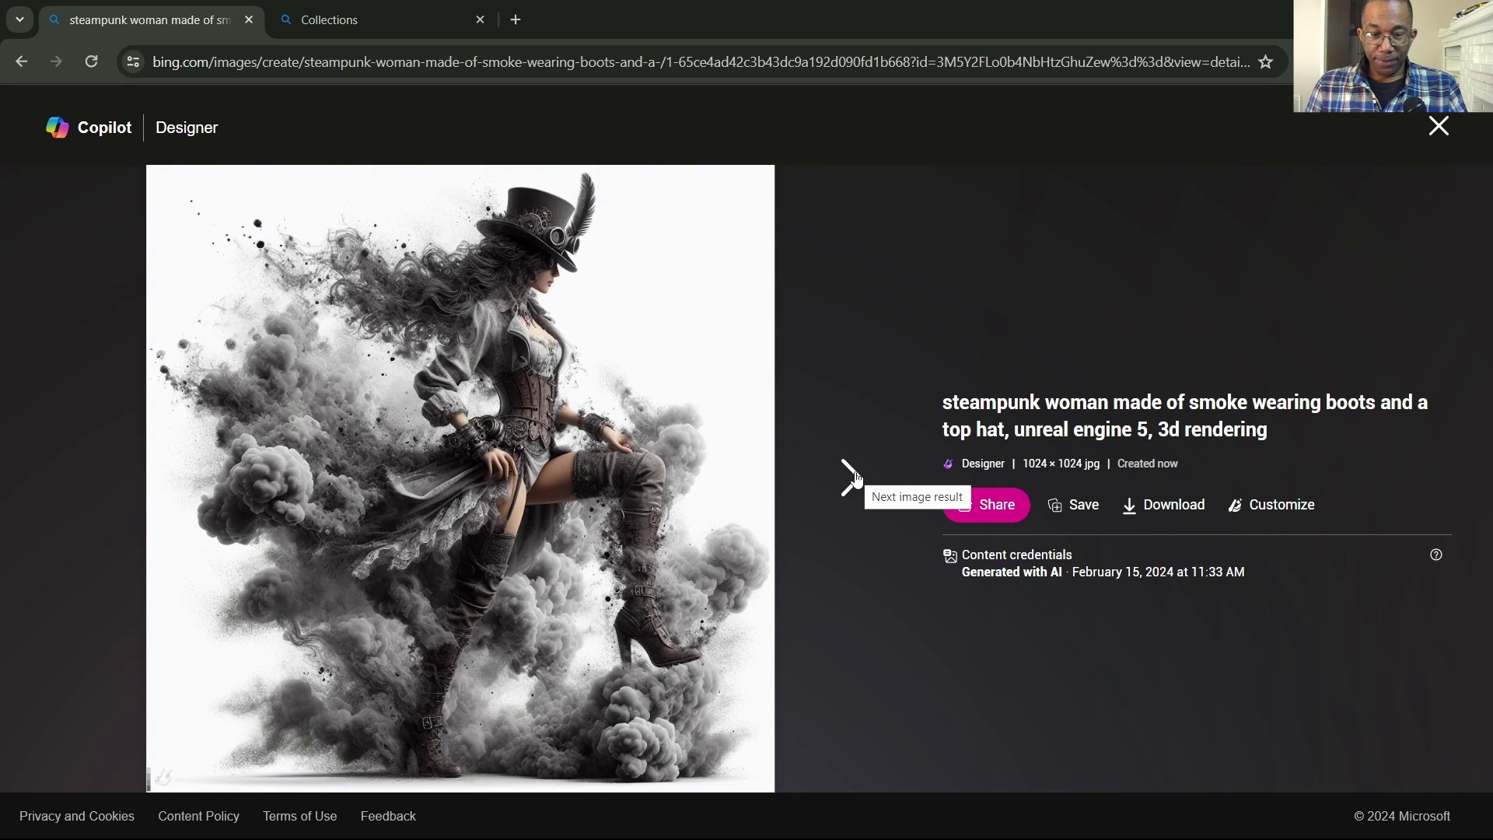
left_click(855, 477)
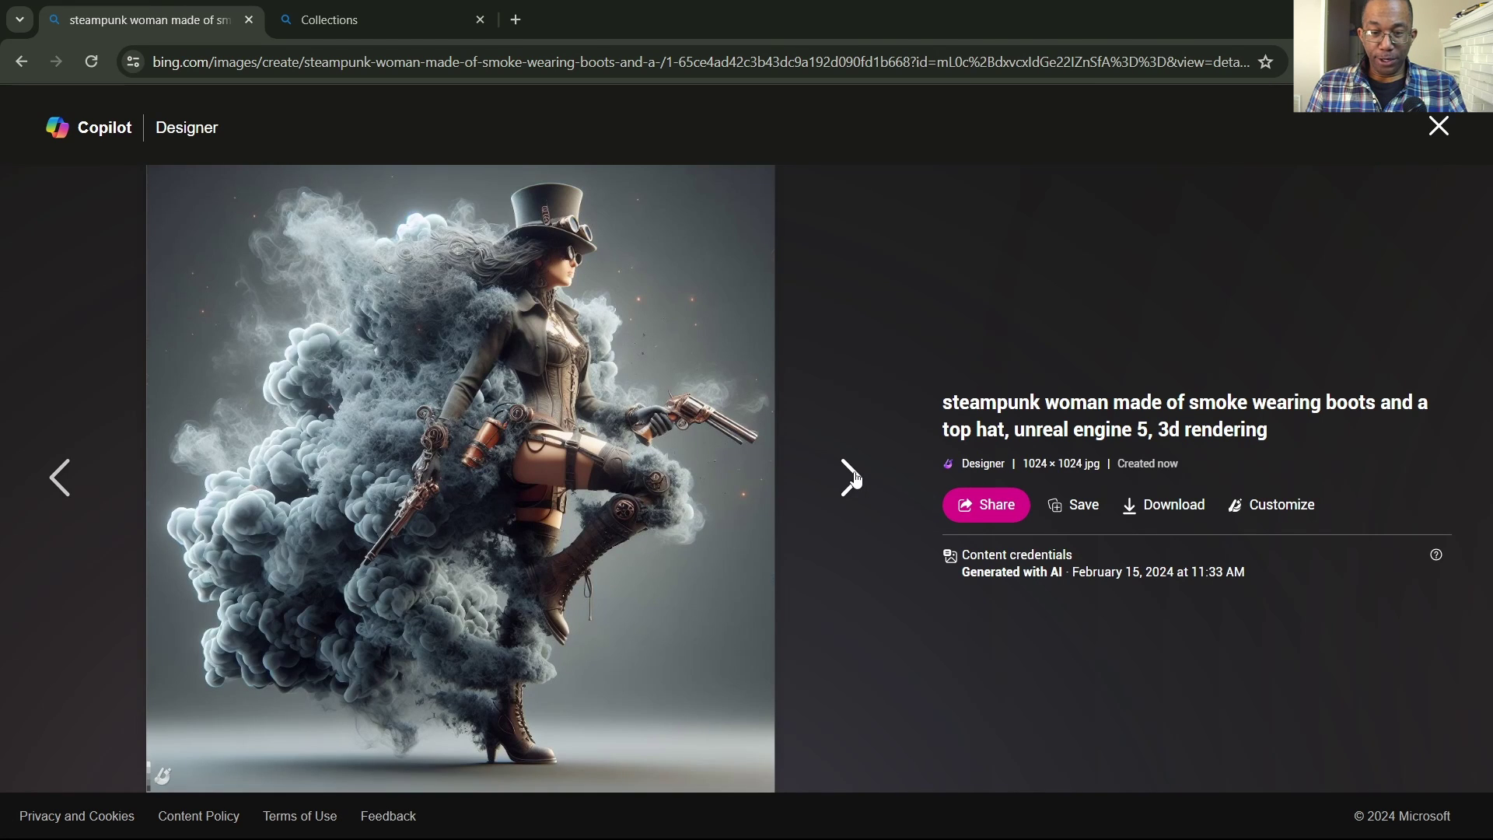
left_click(855, 478)
left_click(855, 477)
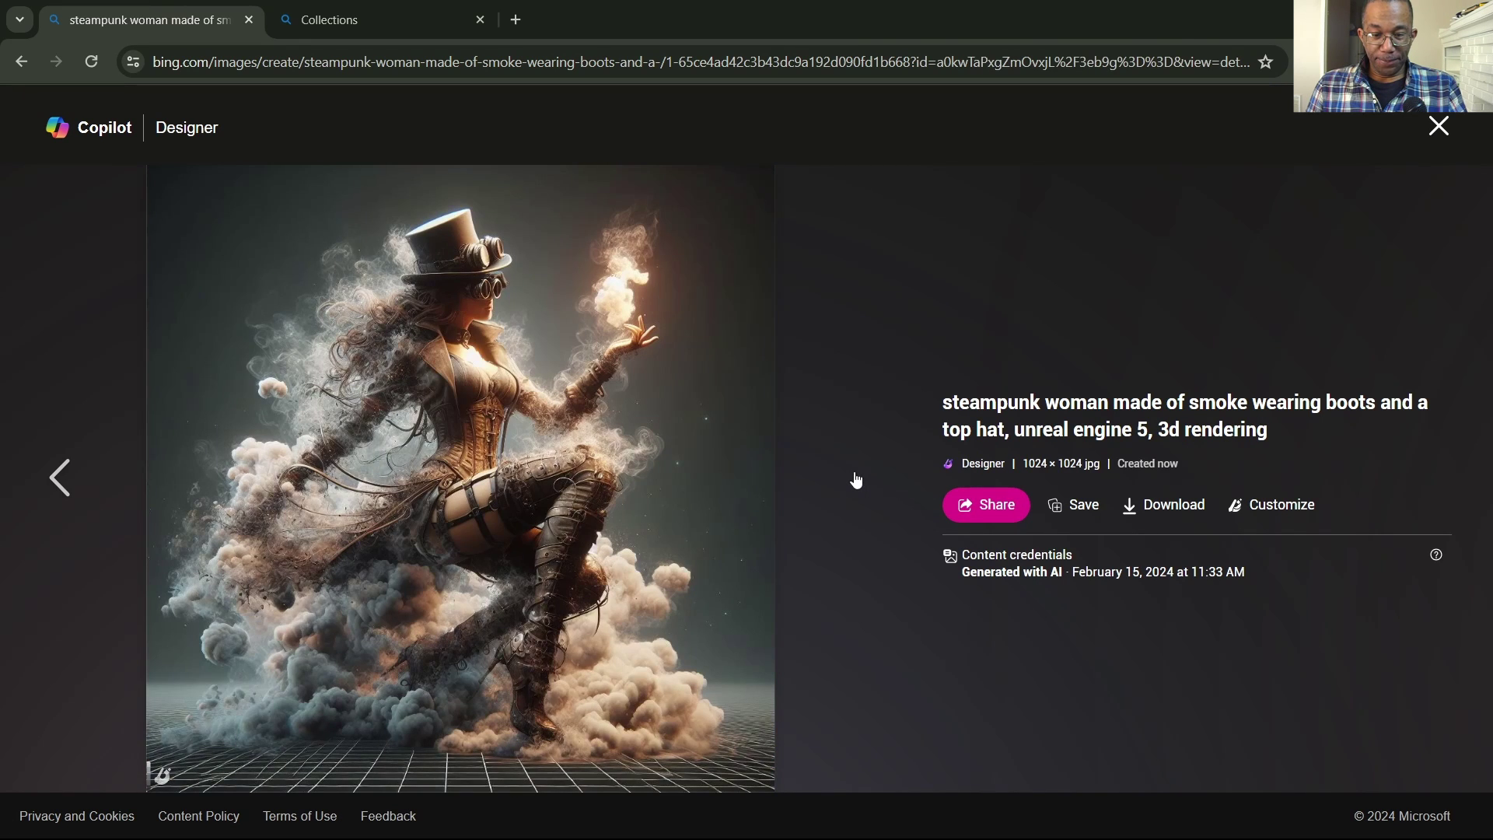
key("Escape")
Paste the Steamboat Willie pencil-art skateboard prompt from the Emoji panel's clipboard history and generate
right_click(168, 205)
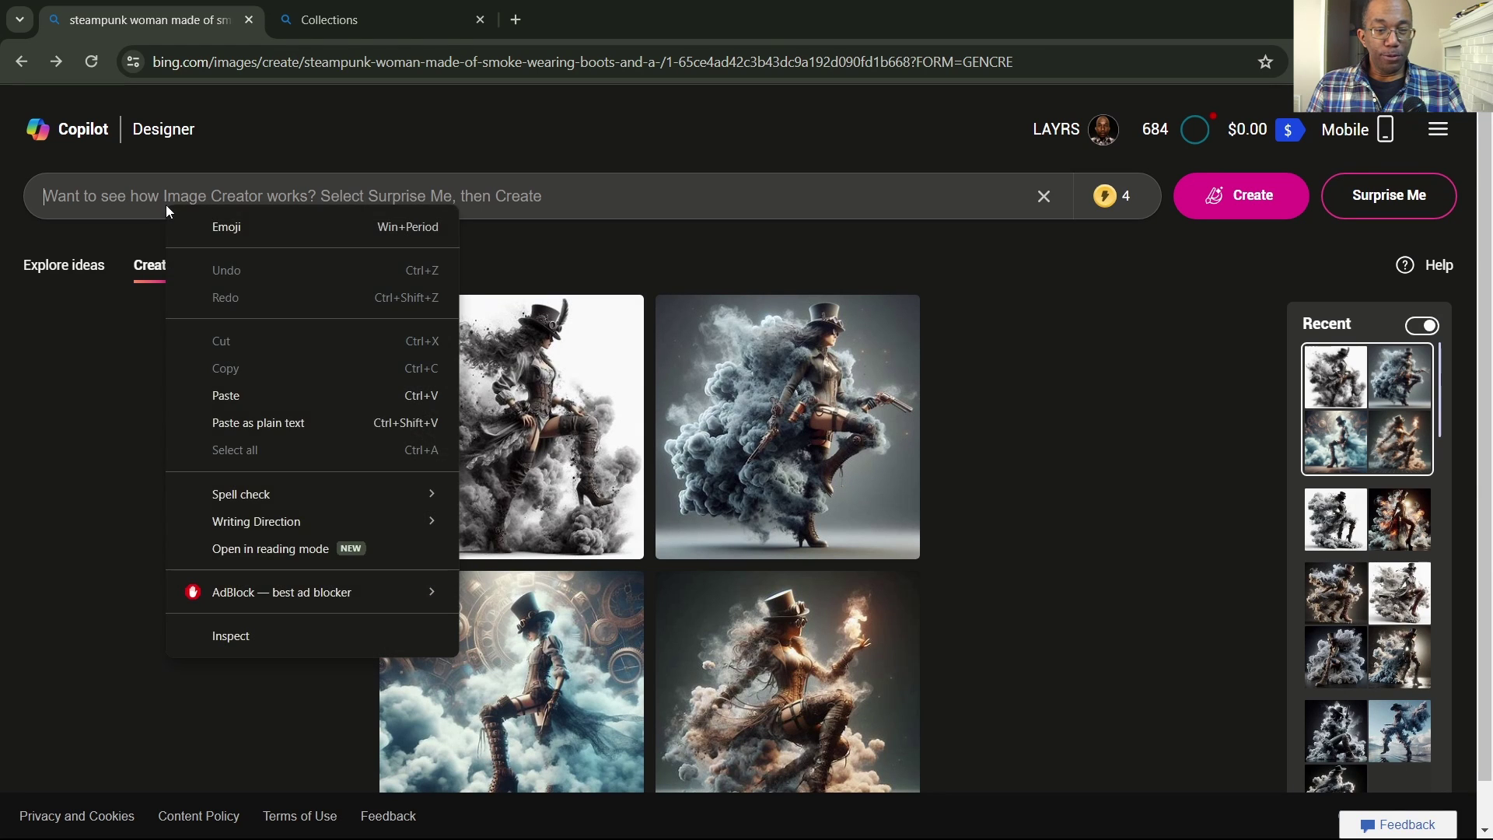
left_click(255, 234)
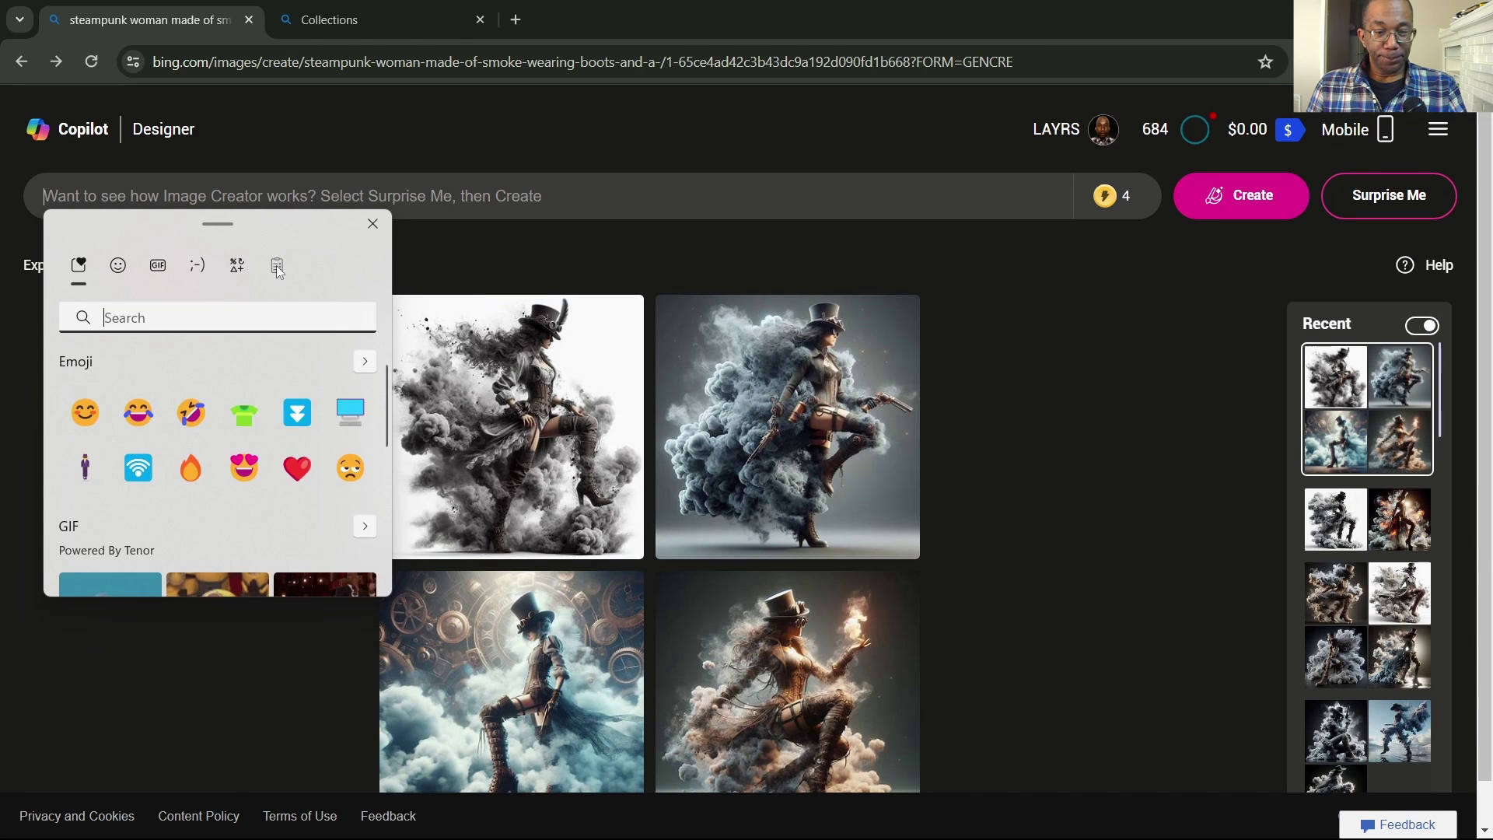
left_click(277, 265)
scroll(303, 433, "down", 5)
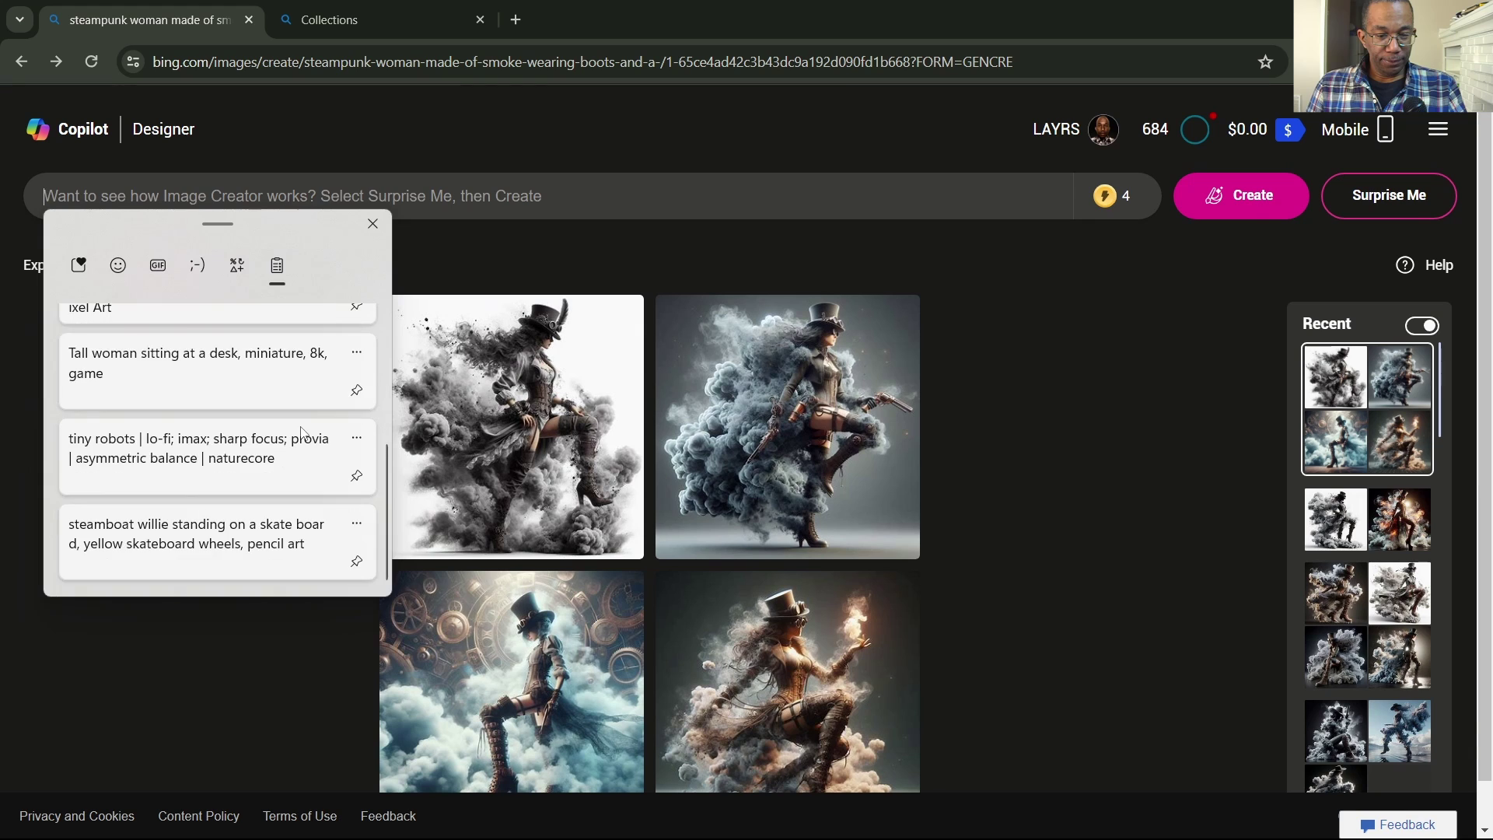
left_click(195, 544)
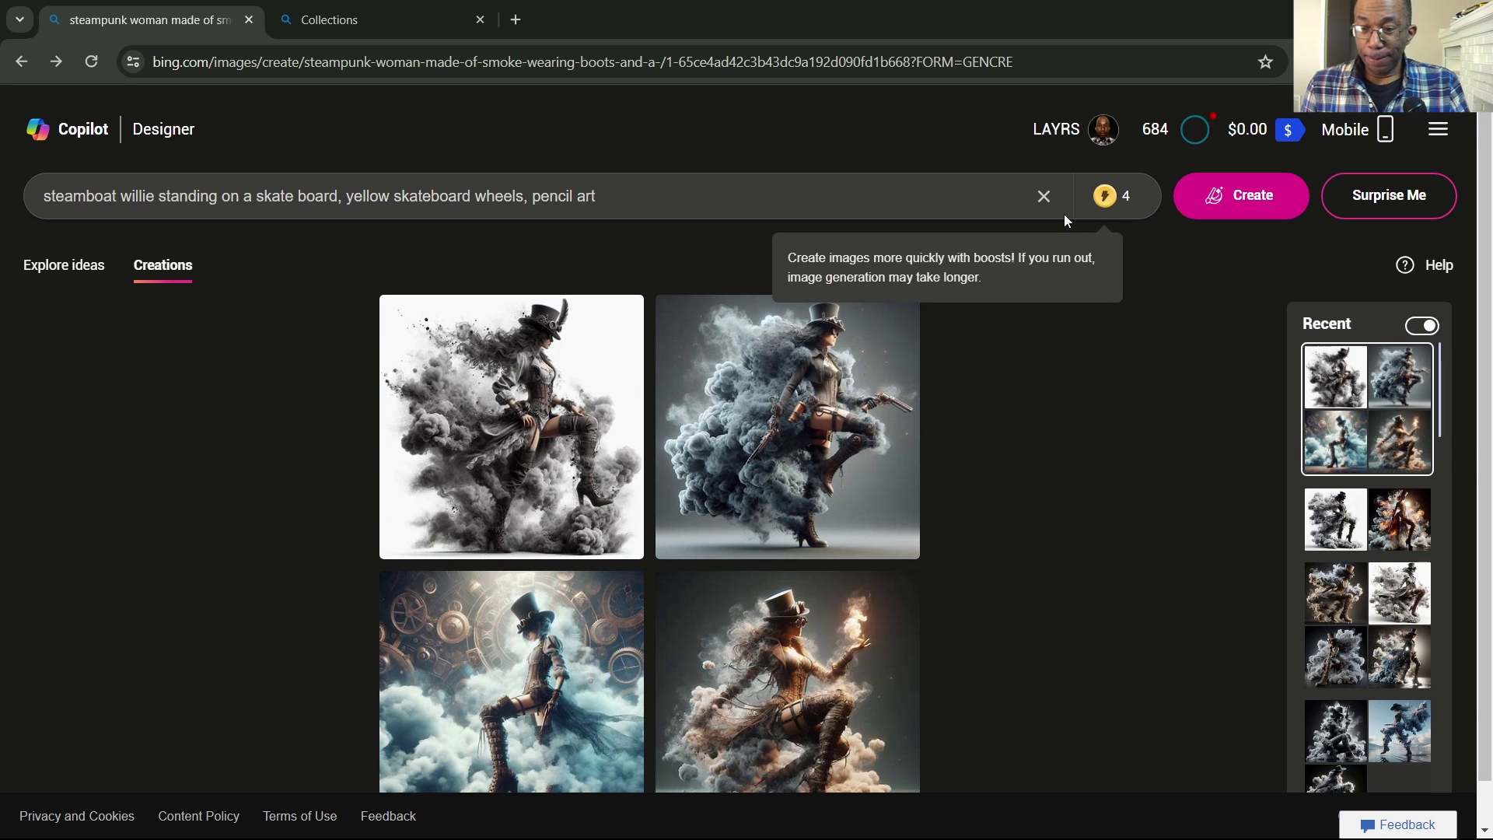
left_click(1260, 210)
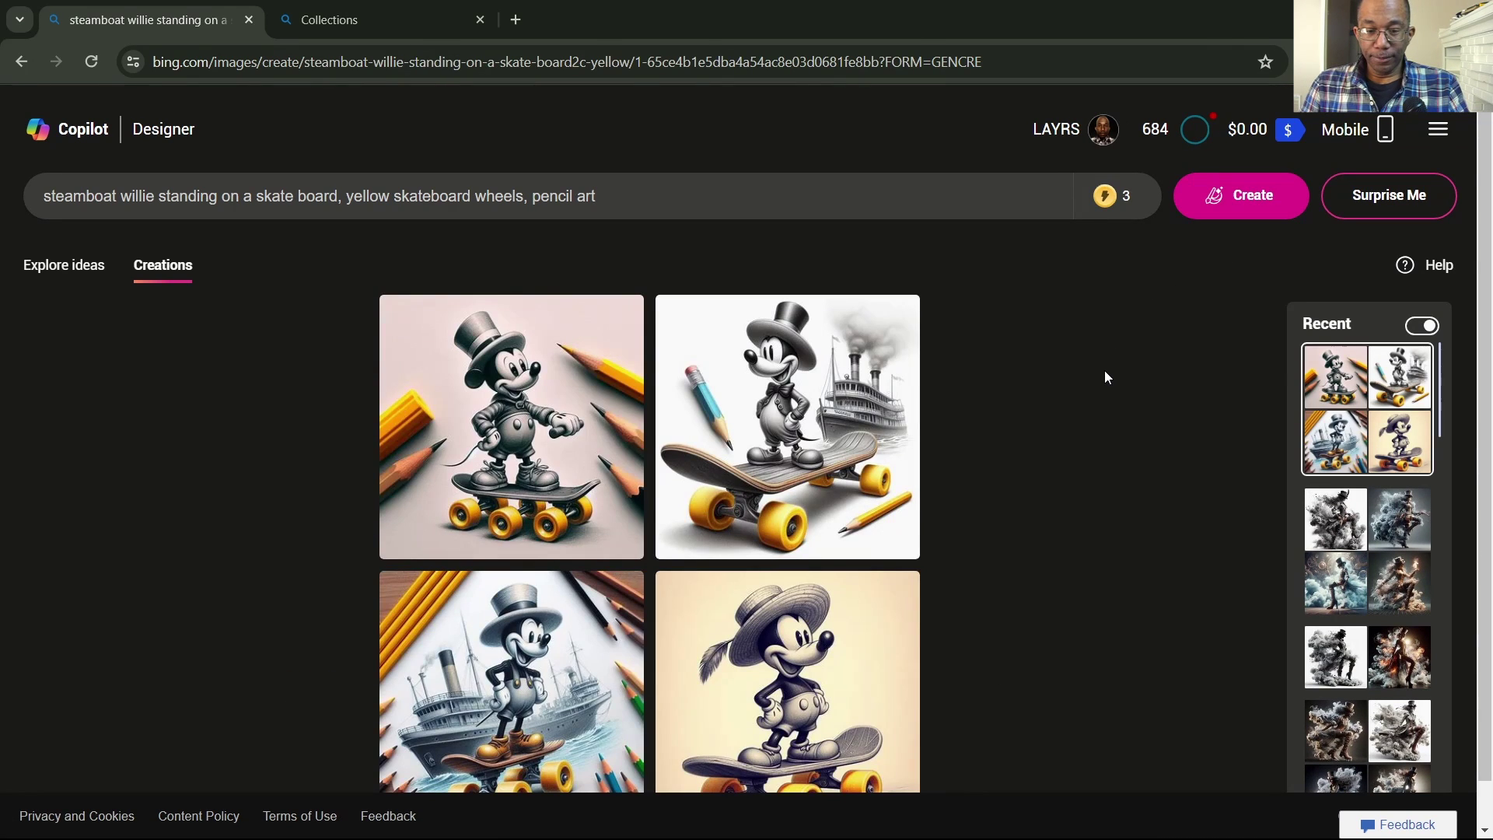
Page through the four Steamboat Willie images and download the straw-hat one
scroll(1107, 378, "down", 1)
left_click(517, 385)
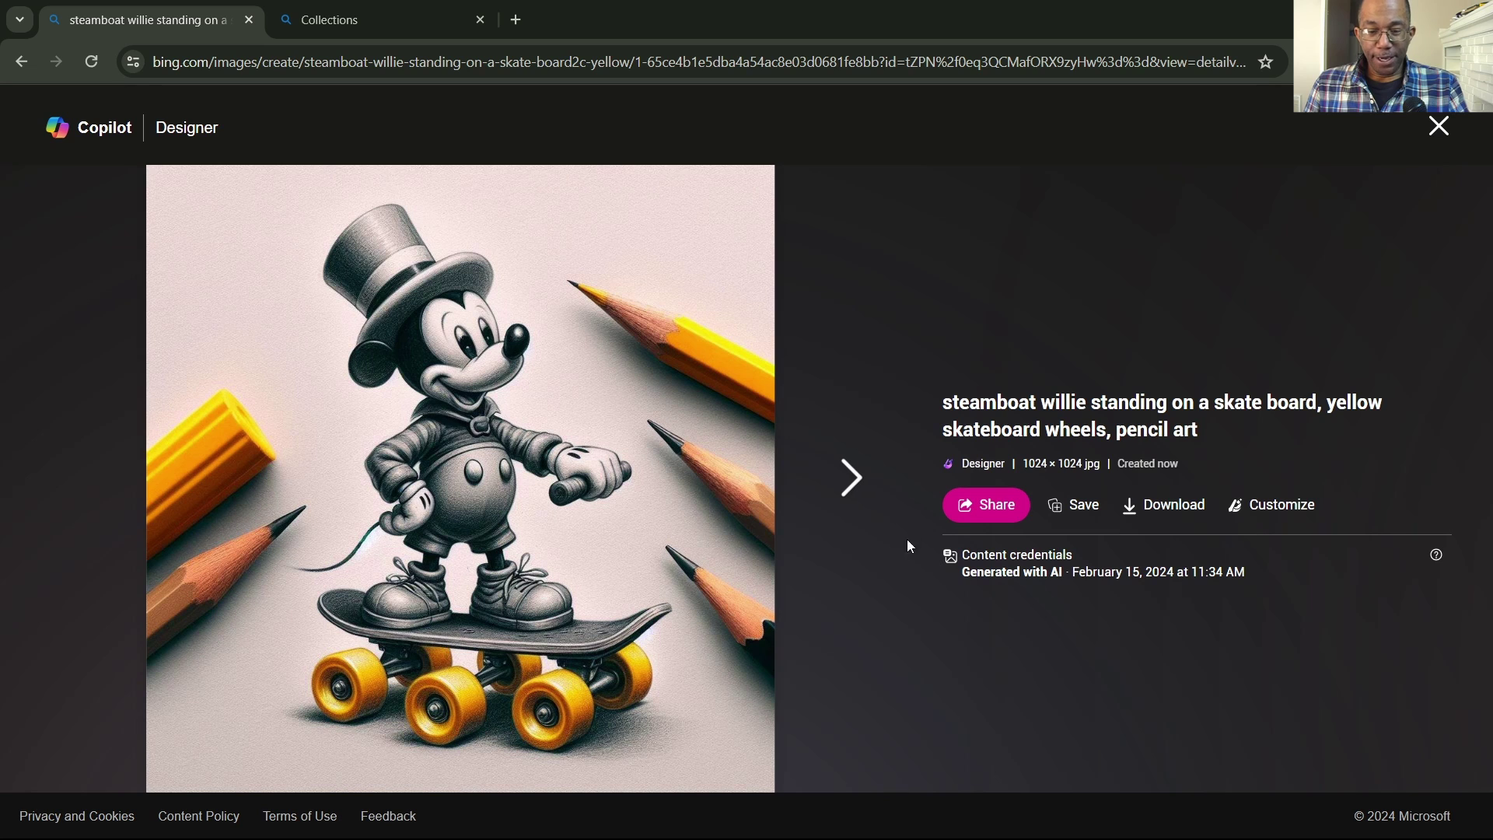
left_click(851, 478)
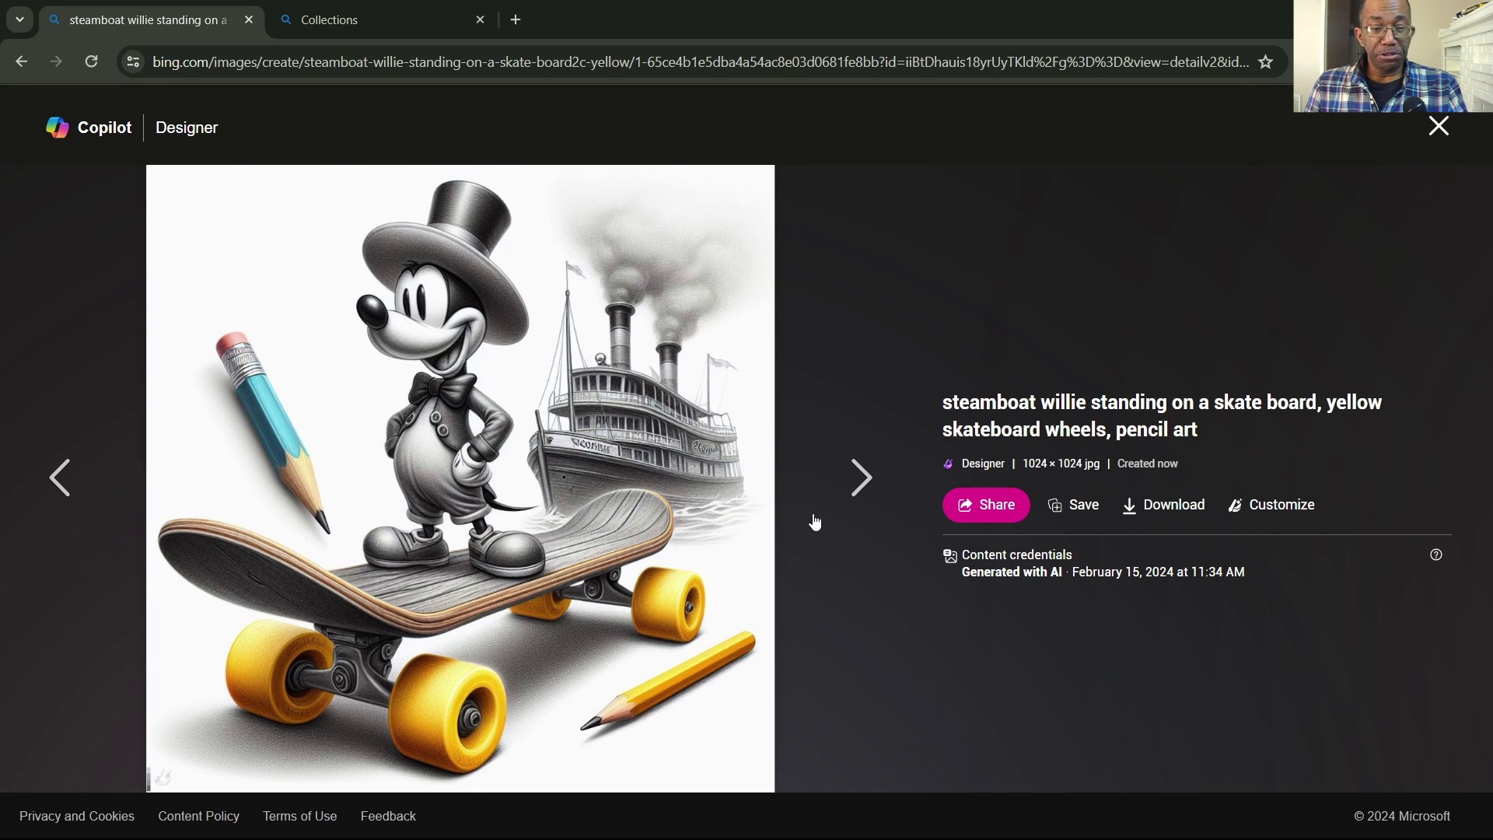
left_click(855, 480)
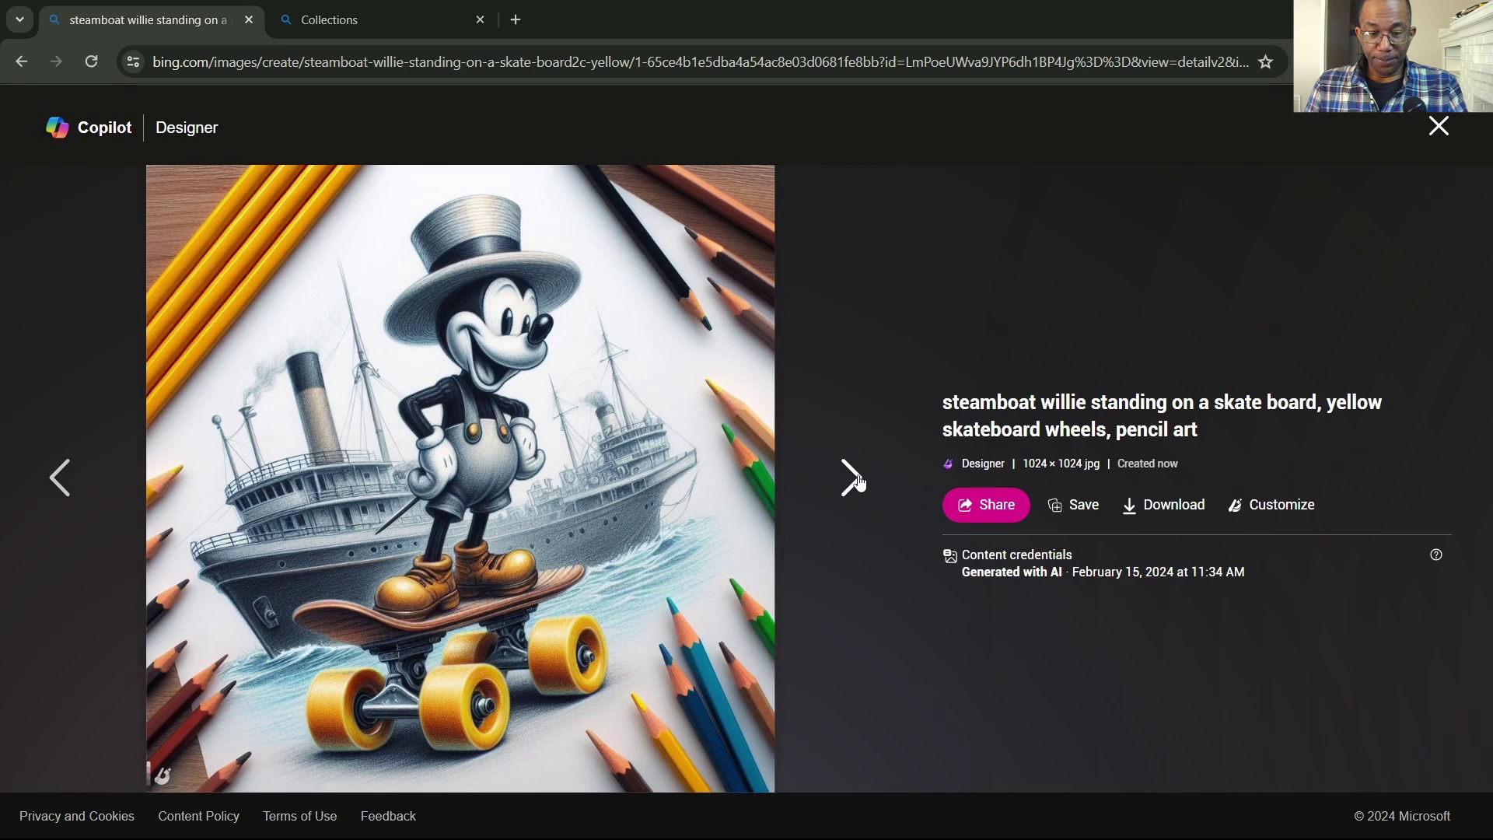
left_click(855, 480)
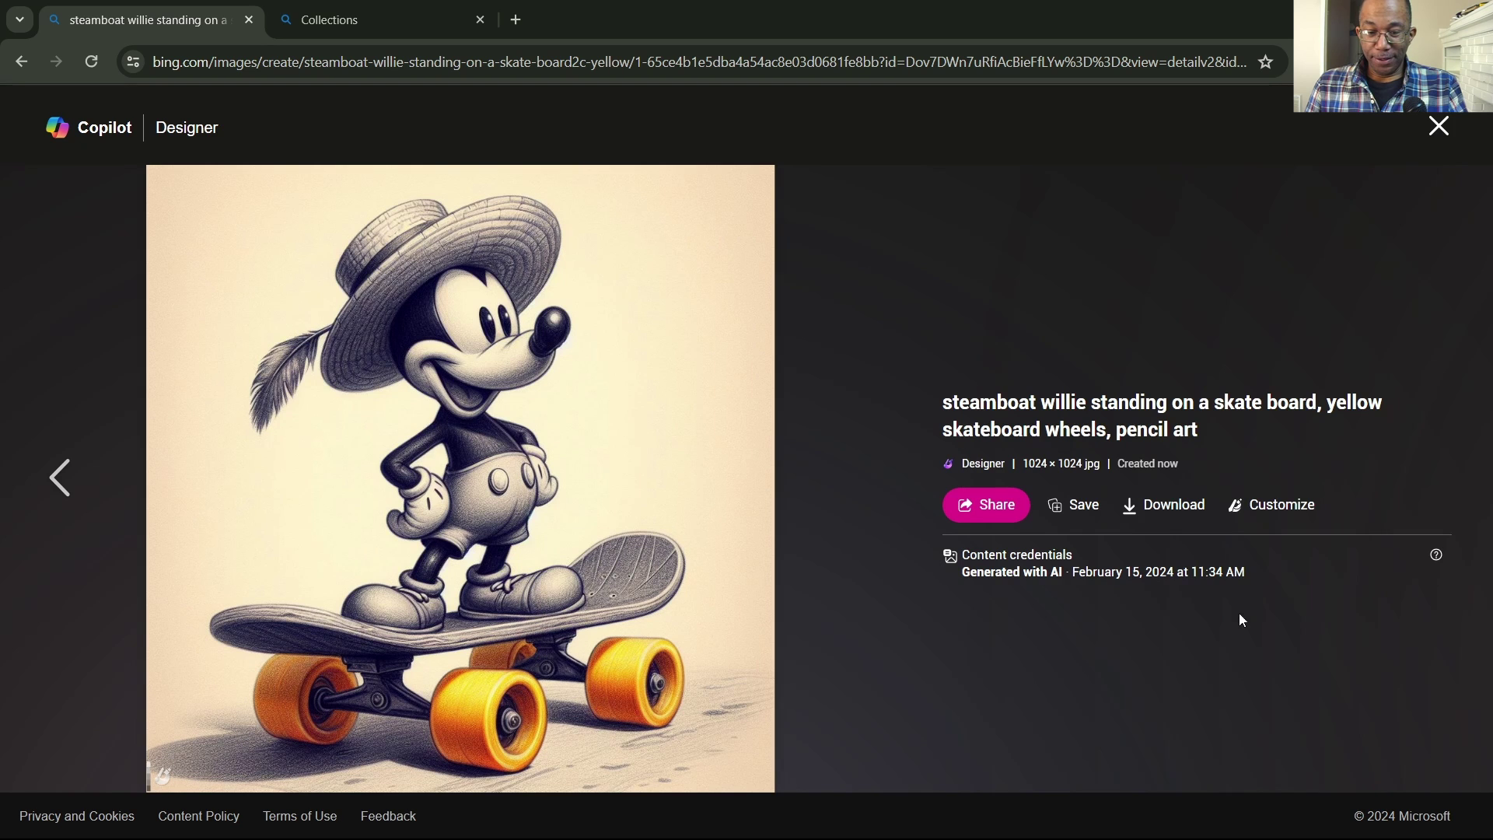
left_click(1164, 506)
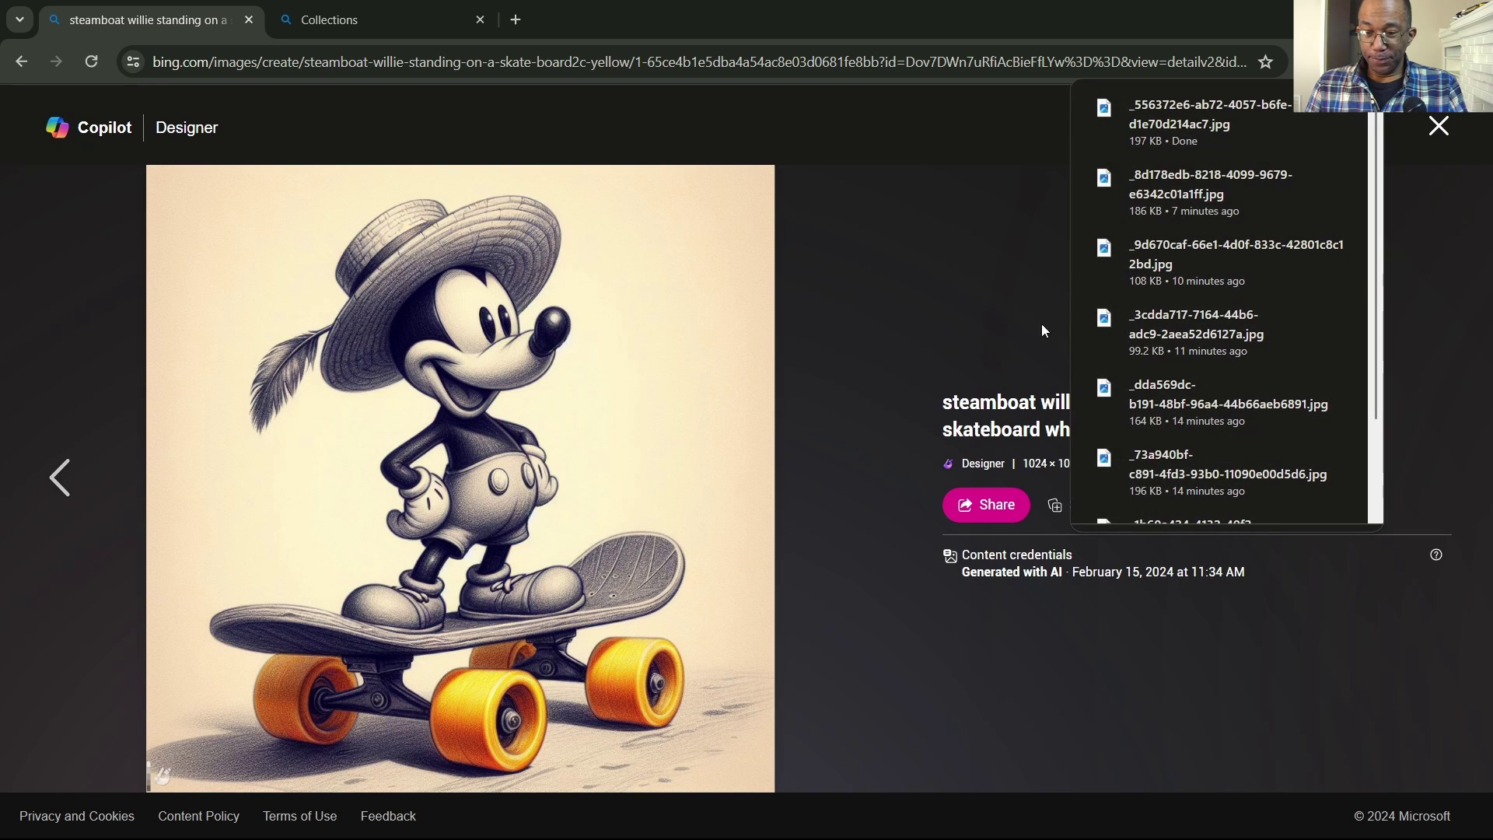
left_click(1438, 128)
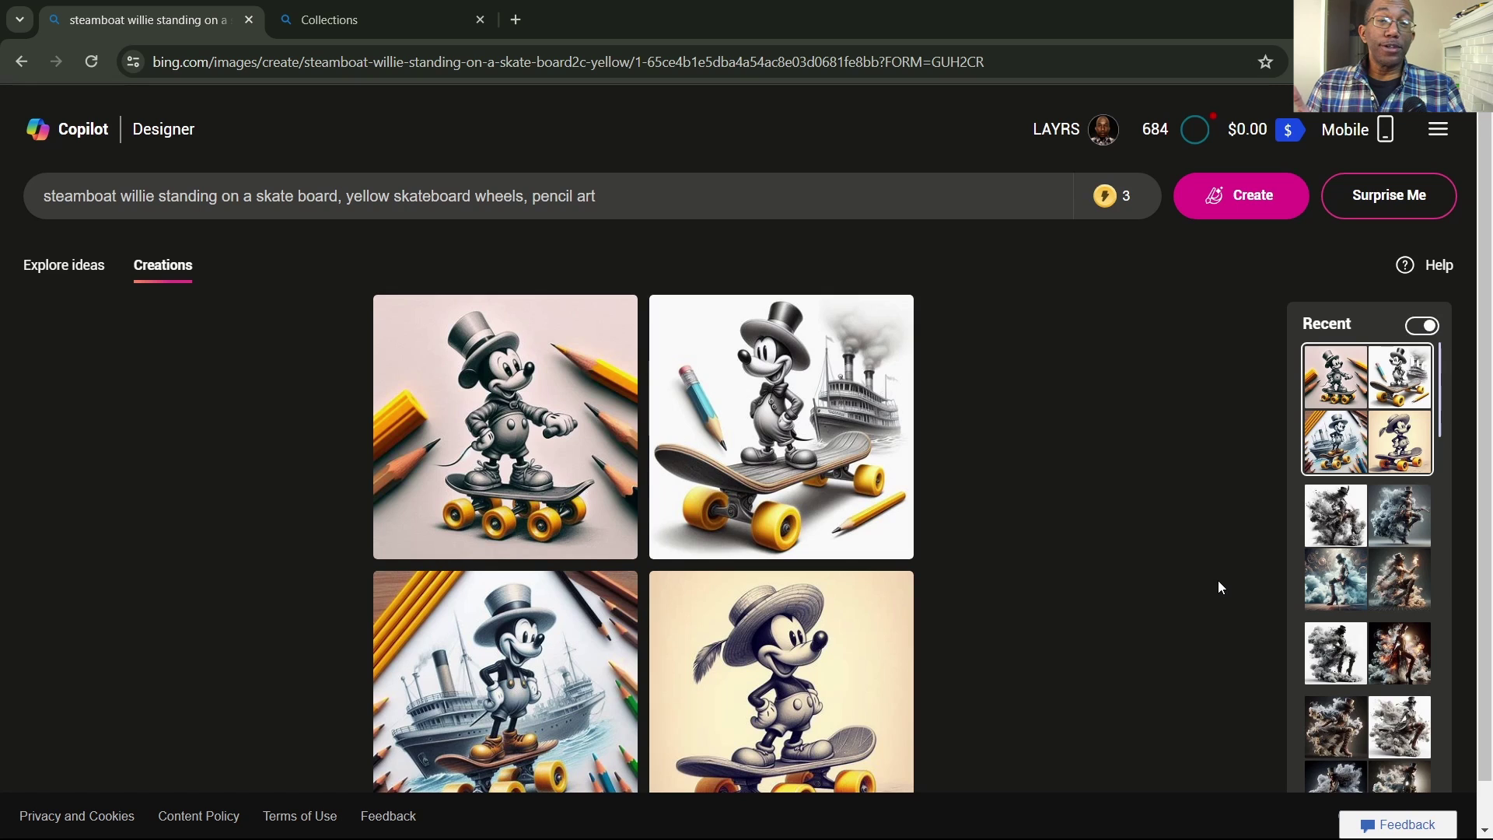
Open the bottom-right straw-hat Steamboat Willie skateboard image in its detail view
scroll(1172, 498, "down", 1)
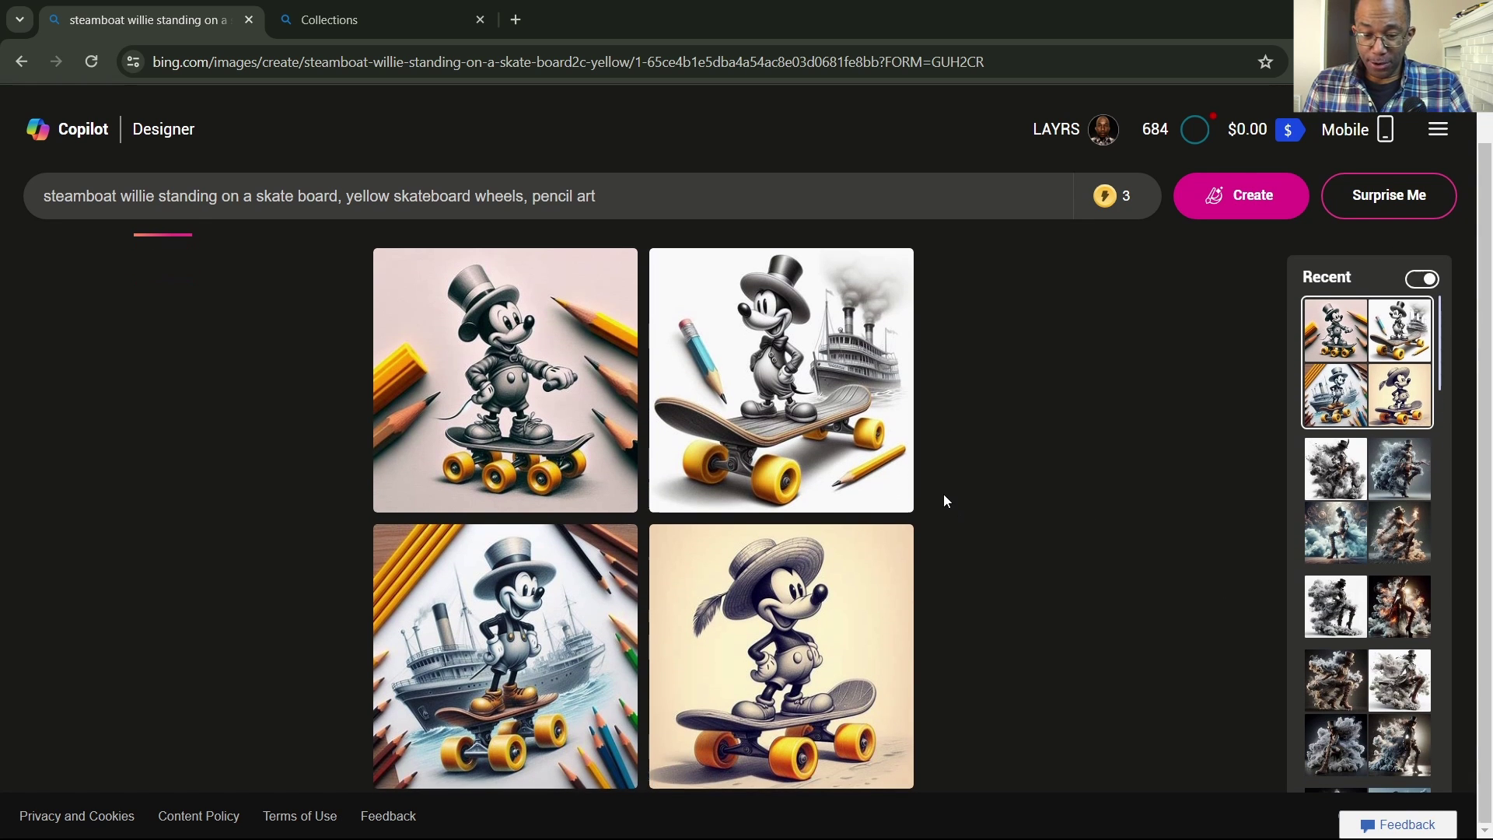
left_click(774, 644)
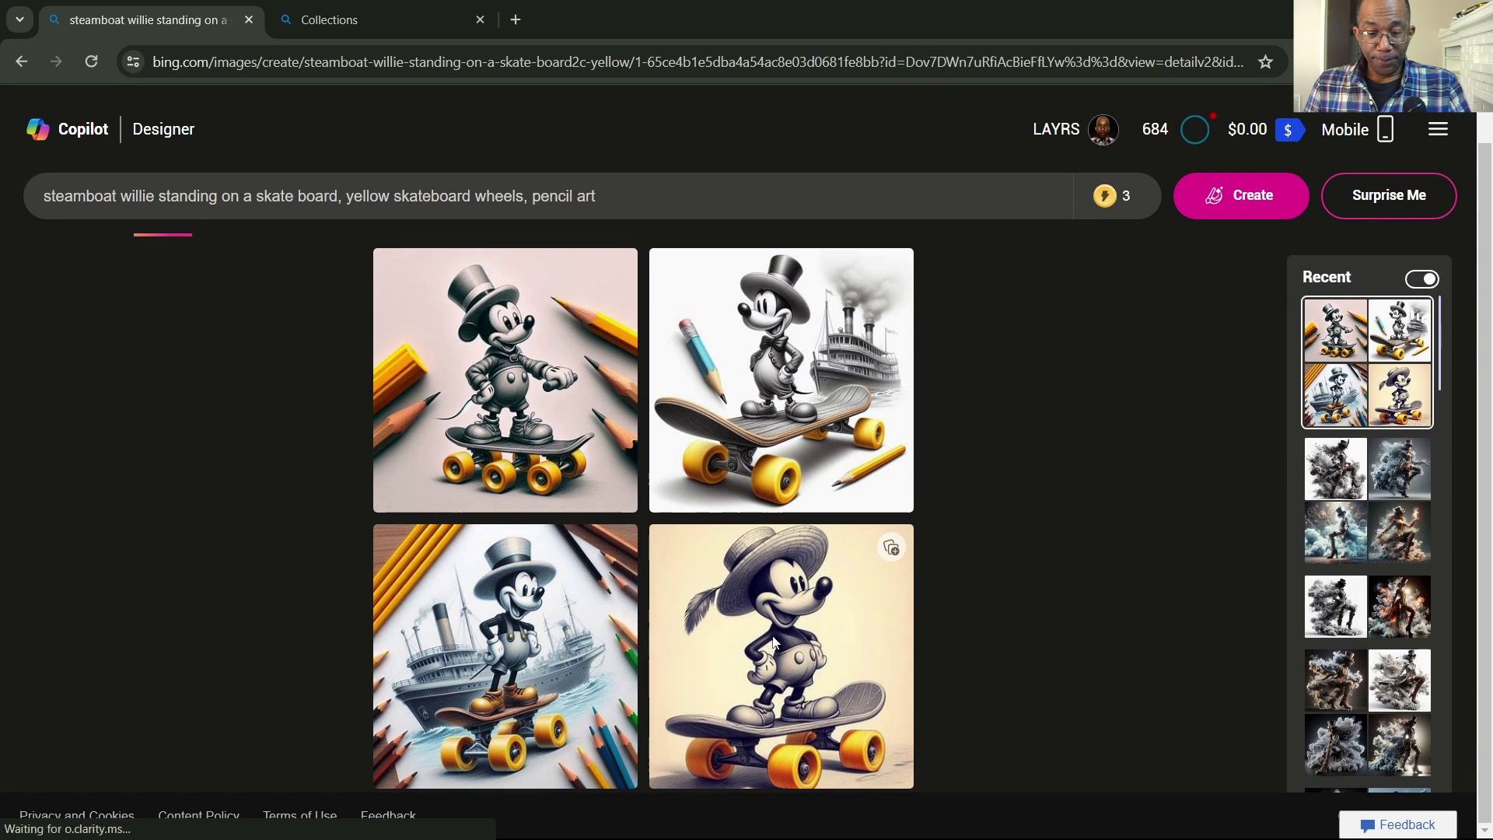